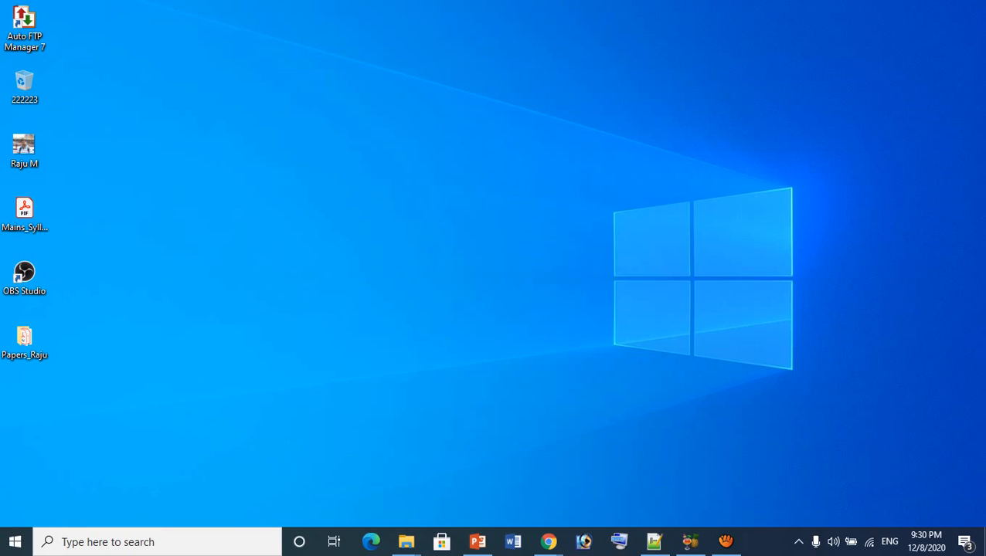
{"action": "right_click", "coordinate": [620, 125]}
{"action": "left_click", "coordinate": [659, 167]}
{"action": "left_click", "coordinate": [725, 541]}
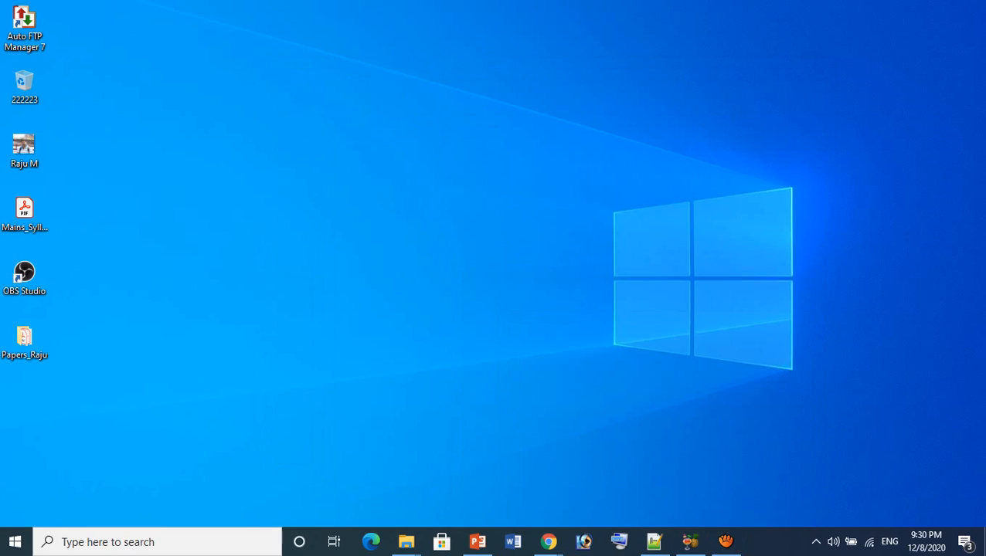
{"action": "left_click", "coordinate": [158, 541]}
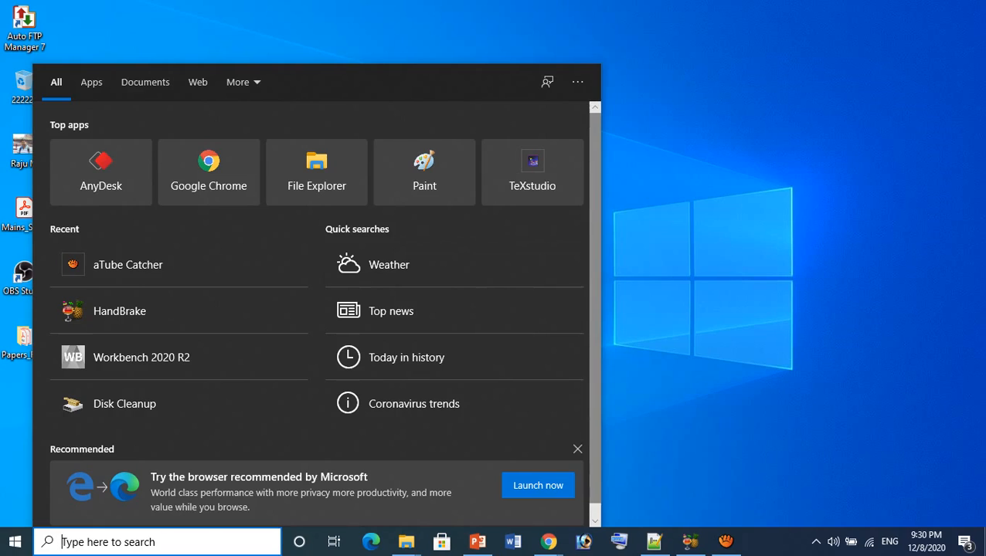
{"action": "right_click", "coordinate": [702, 166]}
{"action": "left_click", "coordinate": [741, 209]}
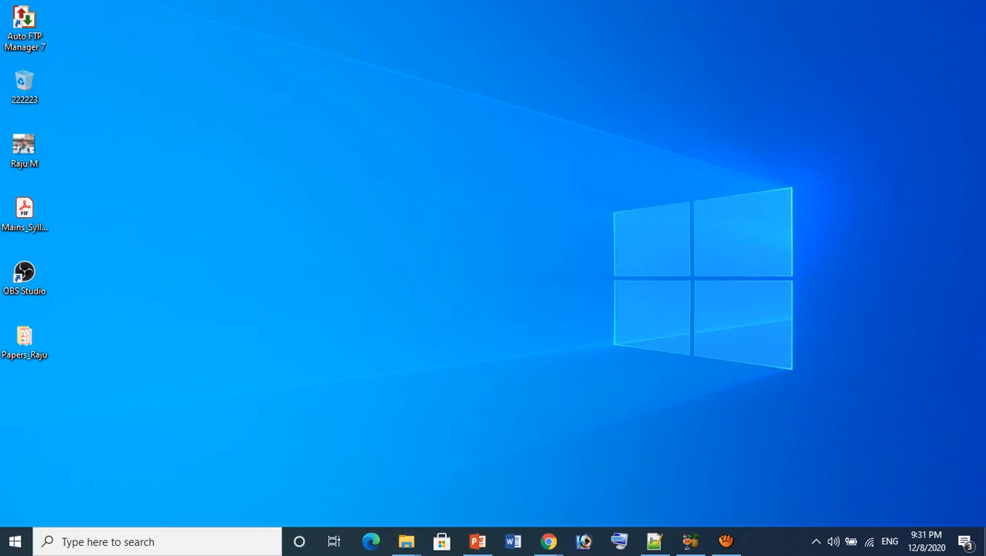
Step: Search the computer for "work" and launch Workbench 2020 R2
{"action": "left_click", "coordinate": [156, 542]}
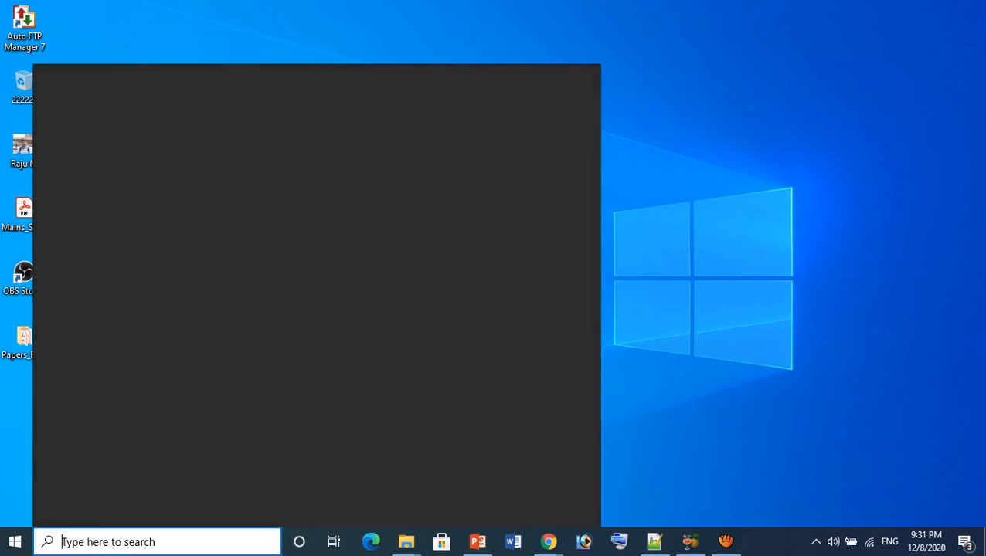
{"action": "type", "text": "work"}
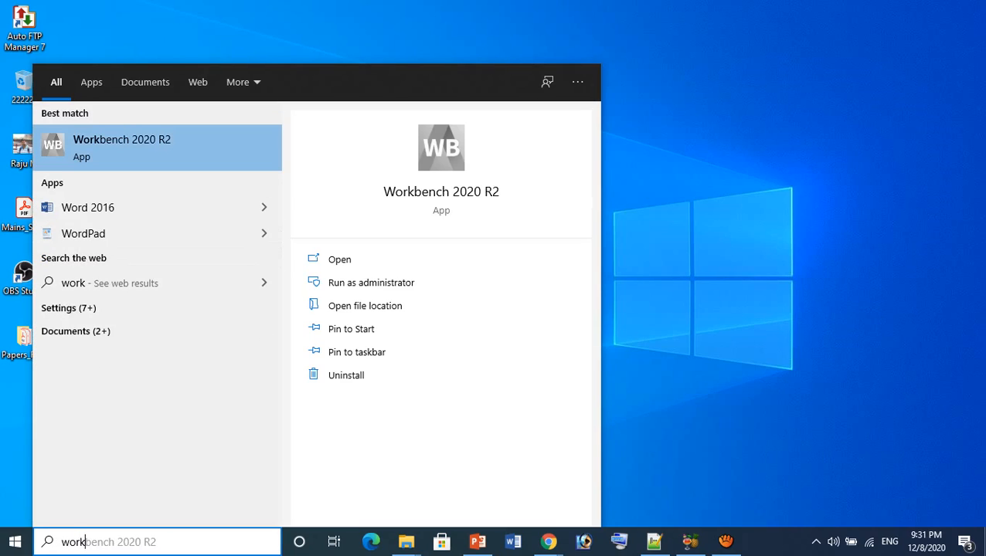
{"action": "key", "text": "Return"}
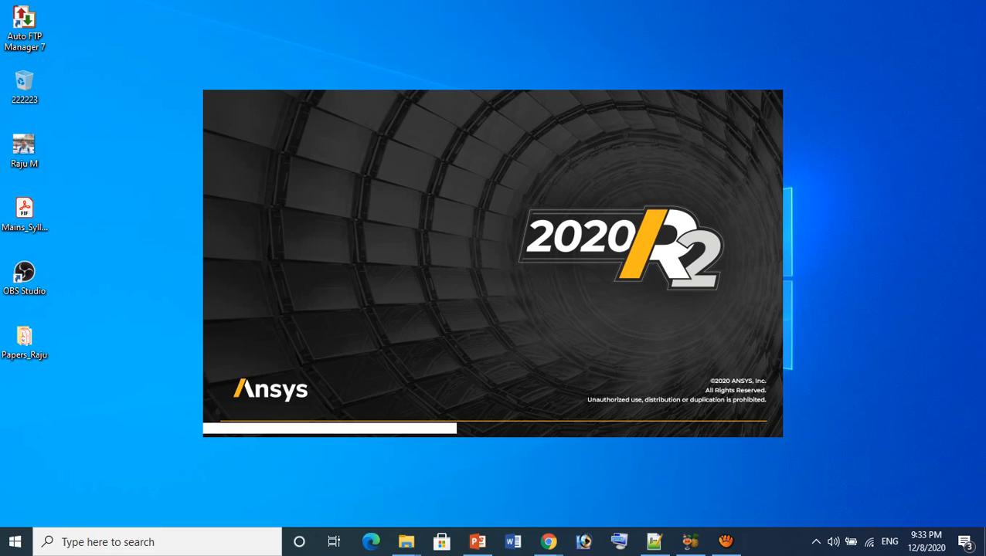
{"action": "right_click", "coordinate": [824, 99]}
{"action": "left_click", "coordinate": [853, 143]}
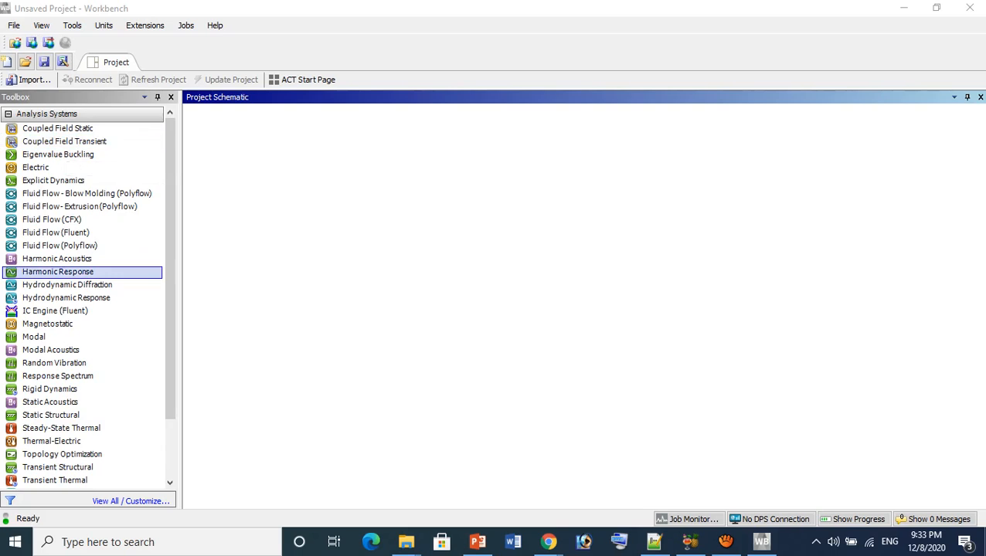
Step: Look through the analysis systems in the Toolbox, from Coupled Field Static down to Turbomachinery Fluid Flow
{"action": "scroll", "coordinate": [108, 266], "scroll_direction": "down", "scroll_amount": 3}
{"action": "scroll", "coordinate": [108, 224], "scroll_direction": "up", "scroll_amount": 3}
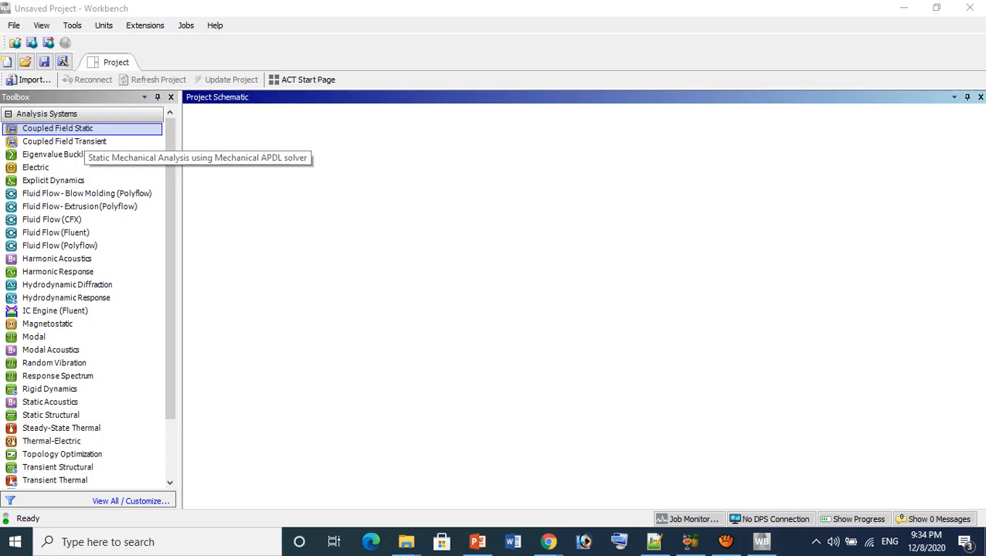
{"action": "scroll", "coordinate": [78, 309], "scroll_direction": "down", "scroll_amount": 2}
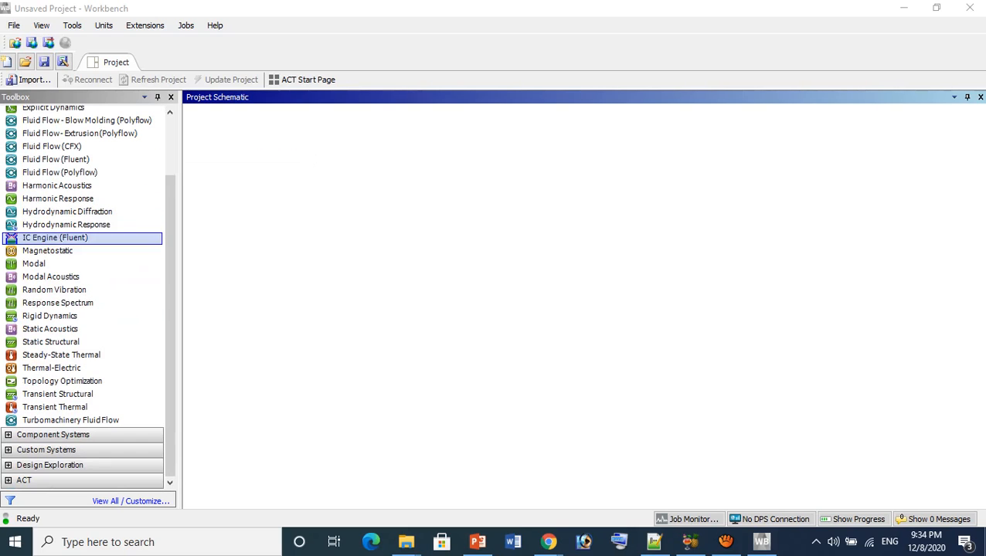
{"action": "scroll", "coordinate": [77, 305], "scroll_direction": "up", "scroll_amount": 2}
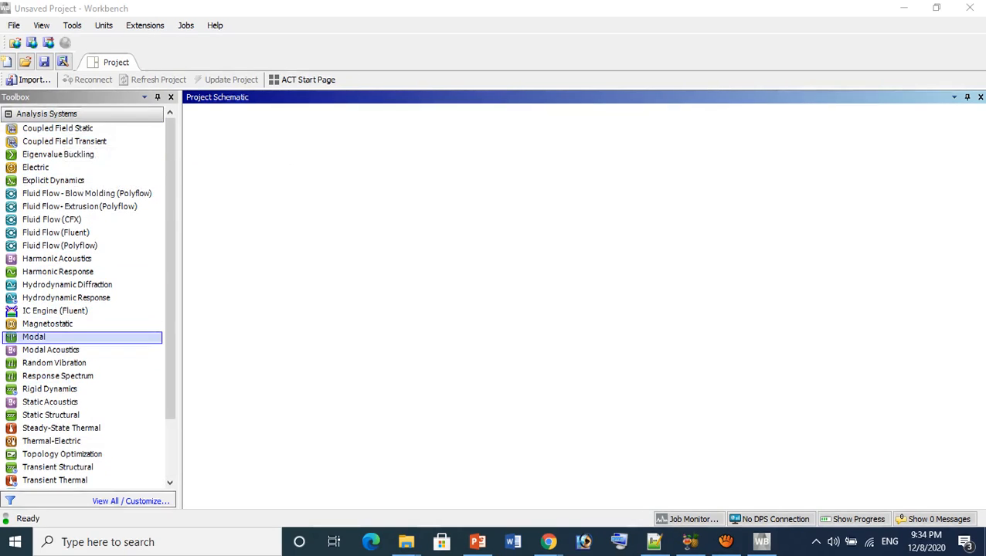
{"action": "scroll", "coordinate": [78, 337], "scroll_direction": "down", "scroll_amount": 2}
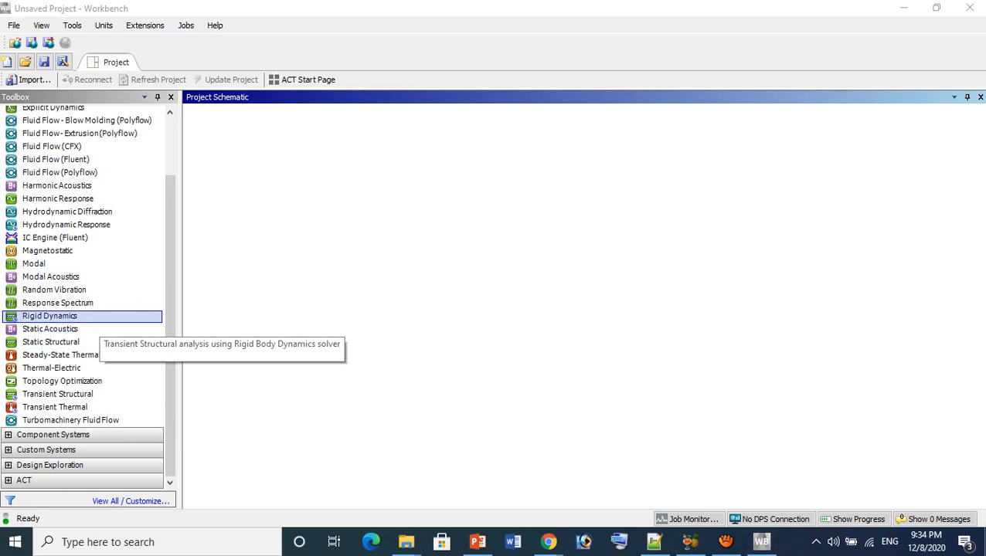
{"action": "scroll", "coordinate": [78, 317], "scroll_direction": "up", "scroll_amount": 2}
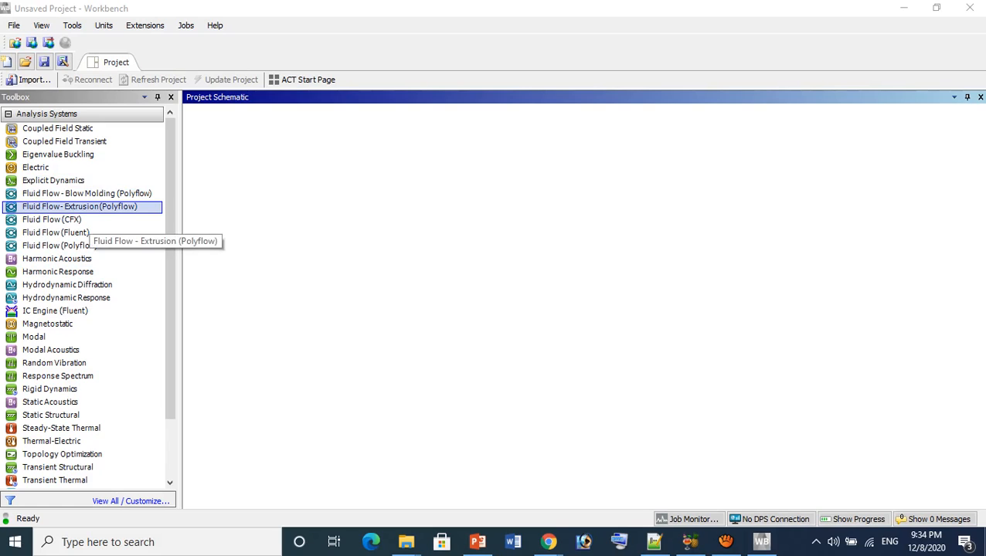
{"action": "scroll", "coordinate": [58, 375], "scroll_direction": "down", "scroll_amount": 2}
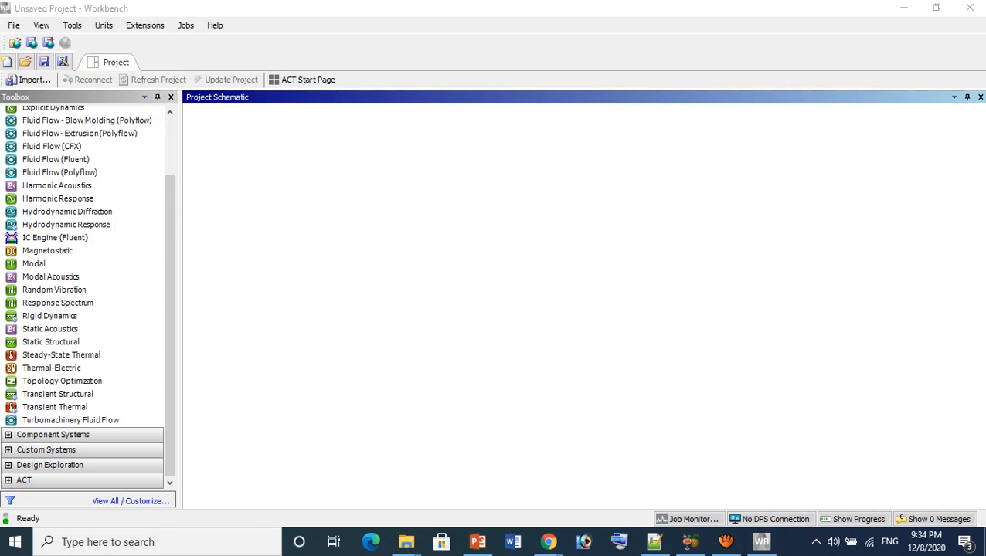
{"action": "scroll", "coordinate": [55, 232], "scroll_direction": "up", "scroll_amount": 2}
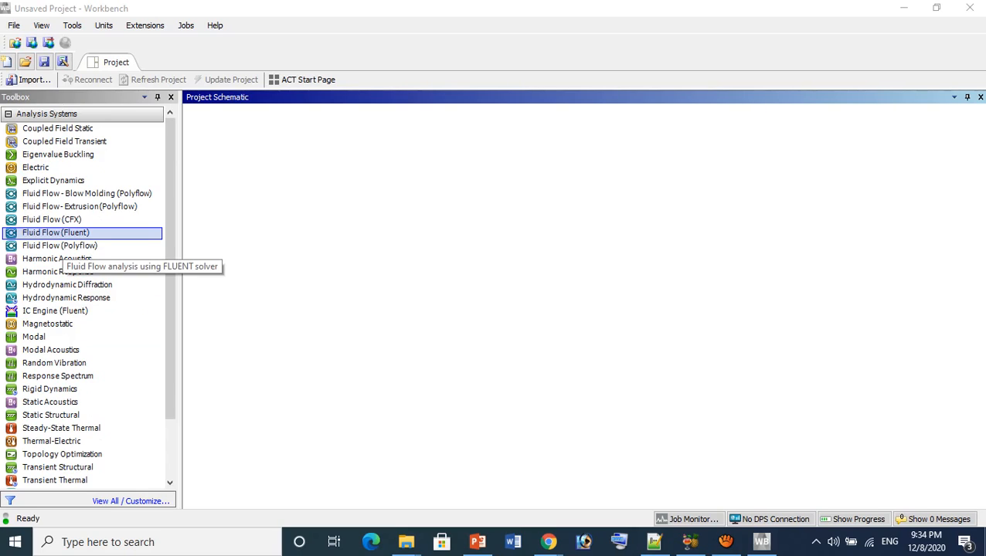
Step: Add a Fluid Flow (Fluent) analysis system to the Project Schematic and keep its default name
{"action": "left_click", "coordinate": [63, 233]}
{"action": "left_click_drag", "start_coordinate": [64, 233], "coordinate": [267, 177]}
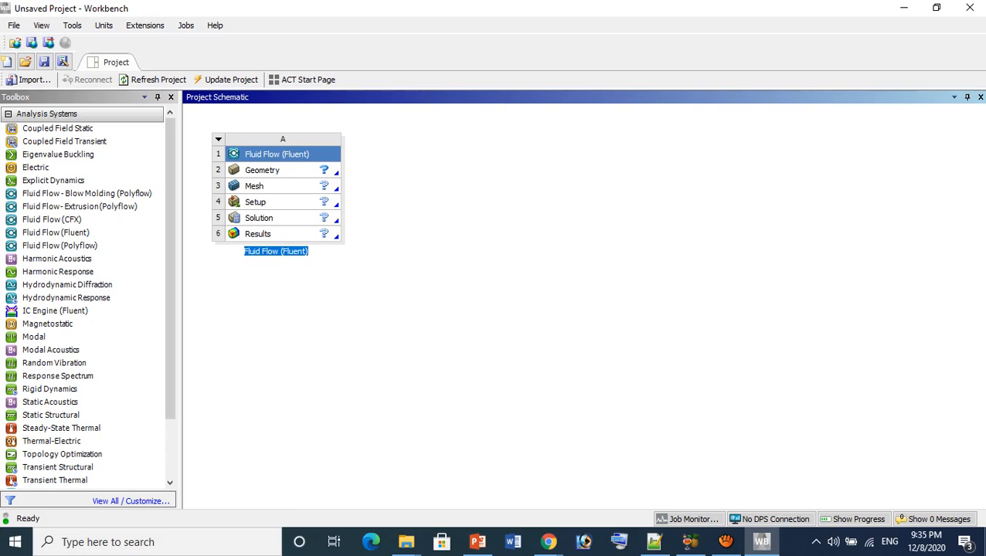
{"action": "key", "text": "Return"}
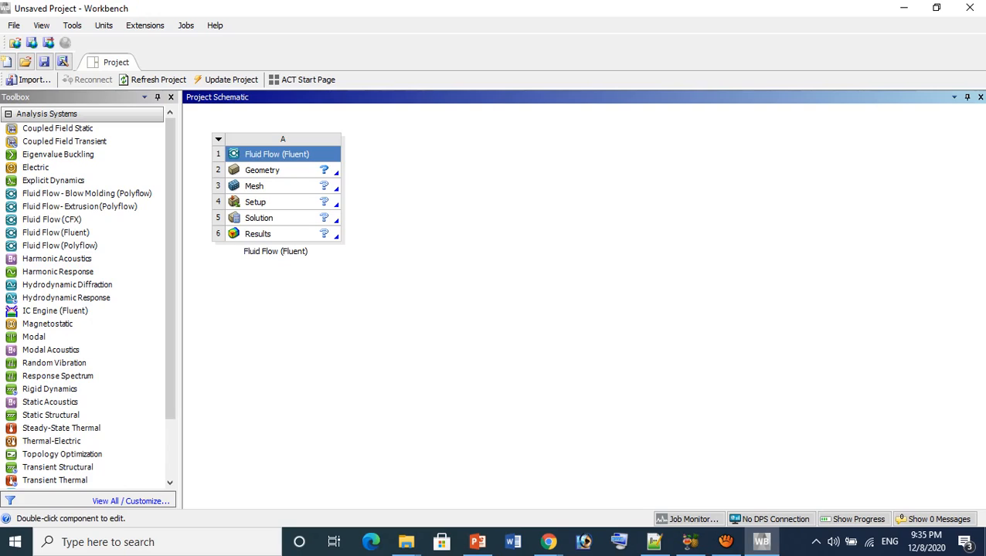
Step: Create a new DesignModeler geometry for the Geometry cell of the Fluid Flow (Fluent) system
{"action": "right_click", "coordinate": [325, 168]}
{"action": "right_click", "coordinate": [315, 170]}
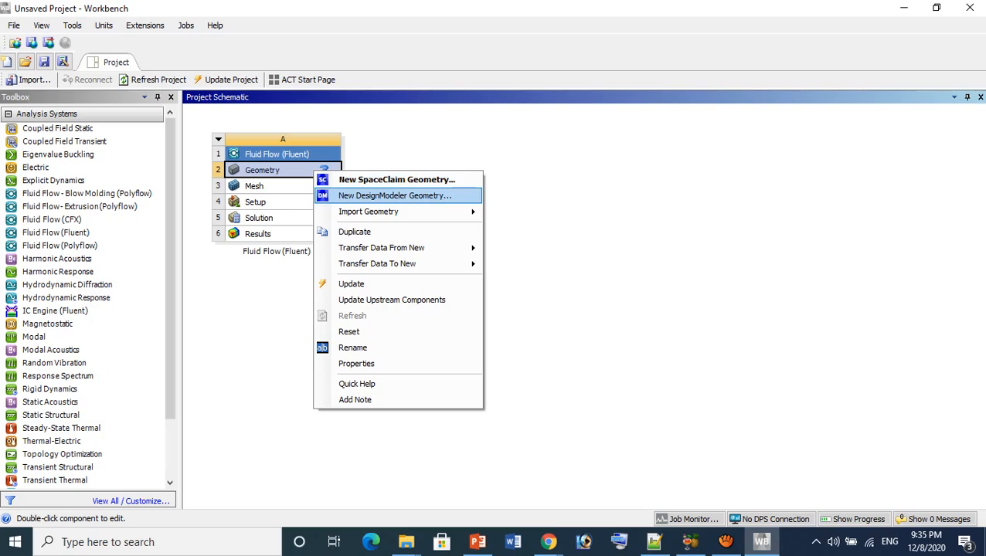
{"action": "mouse_move", "coordinate": [387, 211]}
{"action": "left_click", "coordinate": [394, 196]}
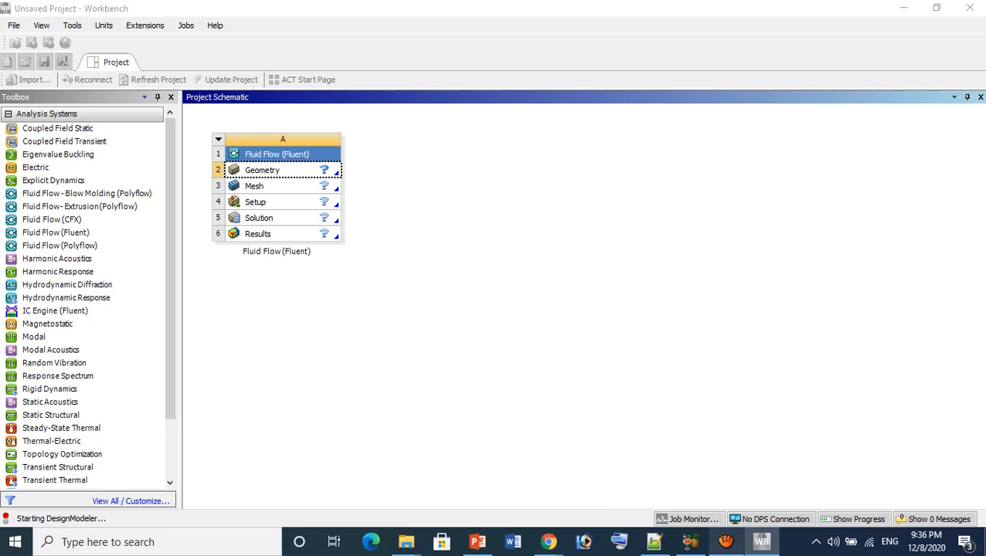
{"action": "mouse_move", "coordinate": [725, 541]}
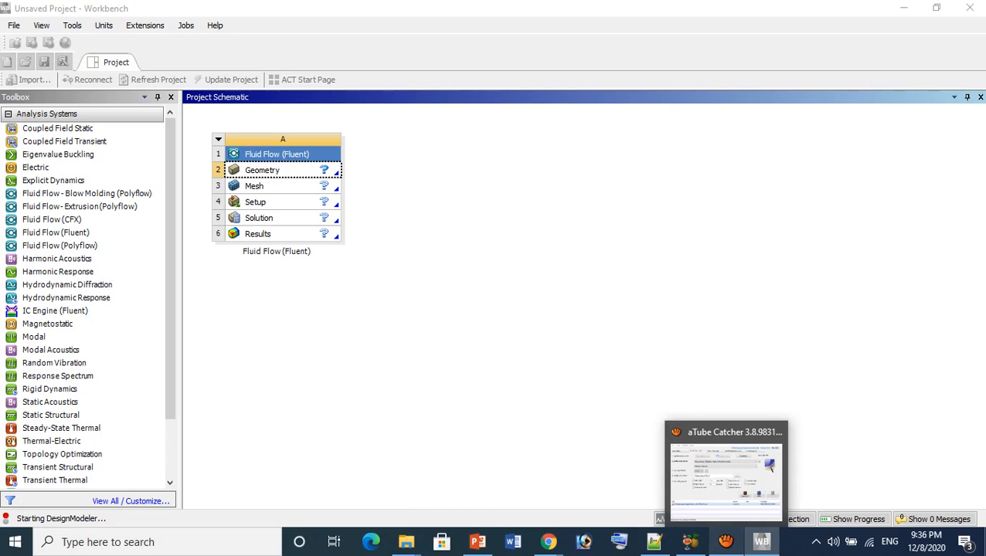
{"action": "left_click", "coordinate": [726, 468]}
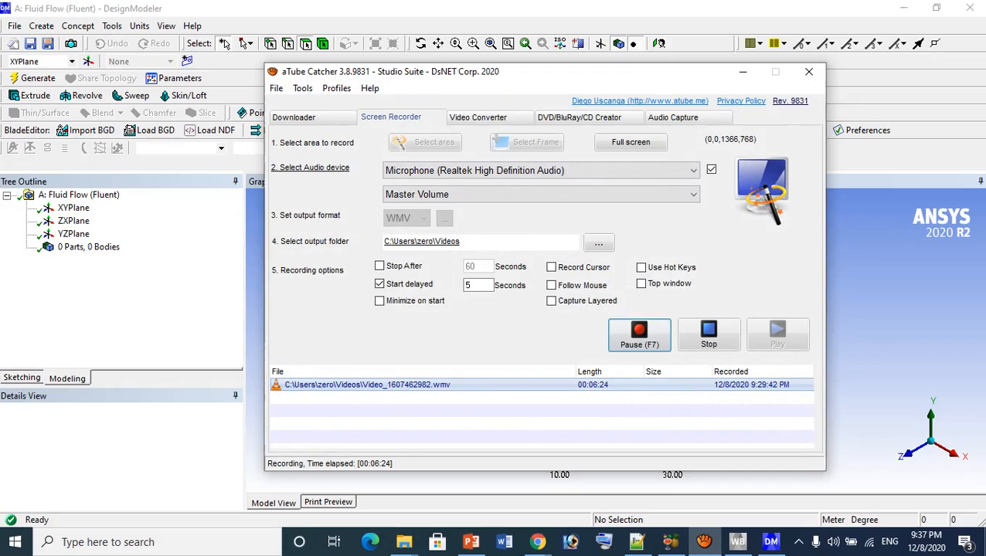
{"action": "left_click", "coordinate": [742, 71]}
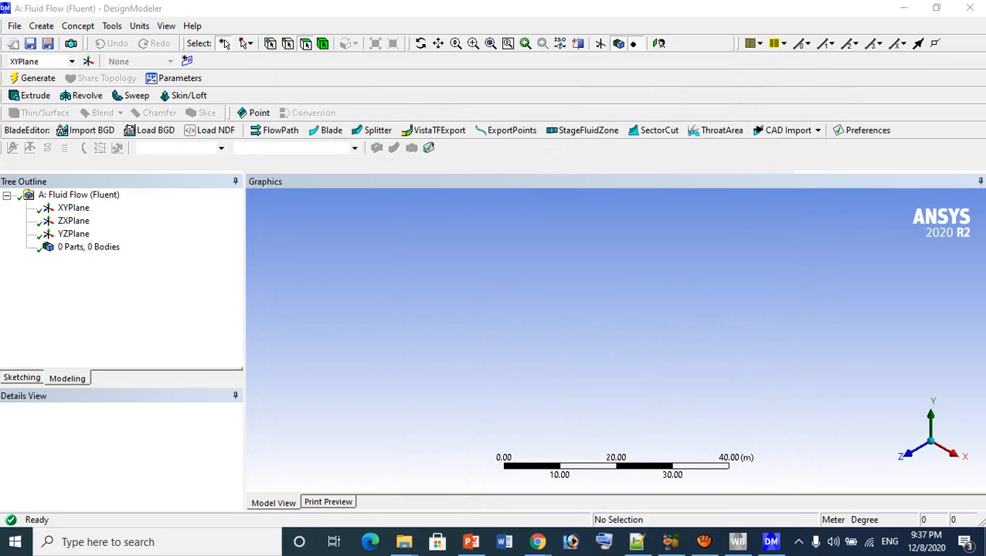
{"action": "left_click", "coordinate": [703, 542]}
{"action": "left_click", "coordinate": [743, 71]}
Step: Sketch a rectangle about 64.5 m by 8.2 m on the XYPlane, with its lower-left corner at the origin
{"action": "left_click", "coordinate": [22, 378]}
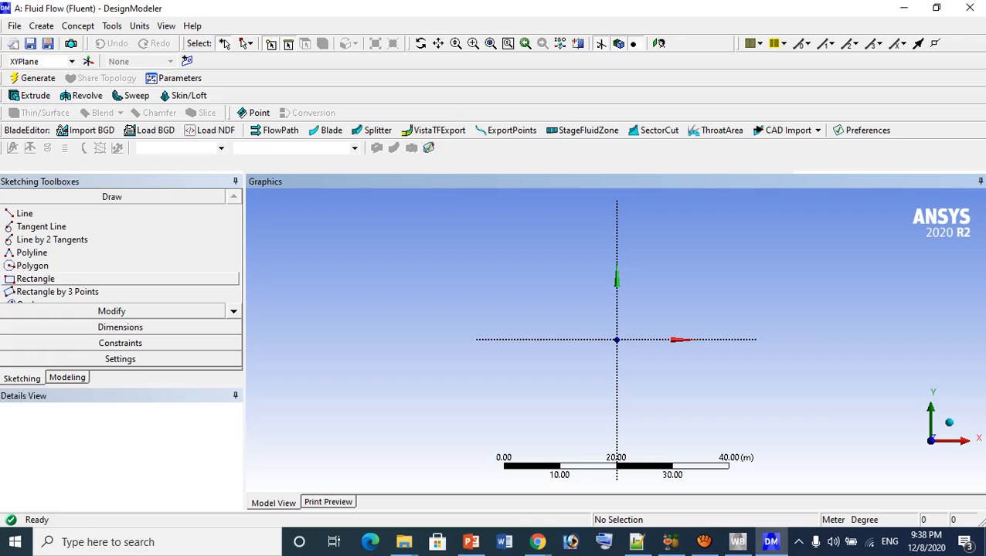
{"action": "left_click", "coordinate": [36, 278]}
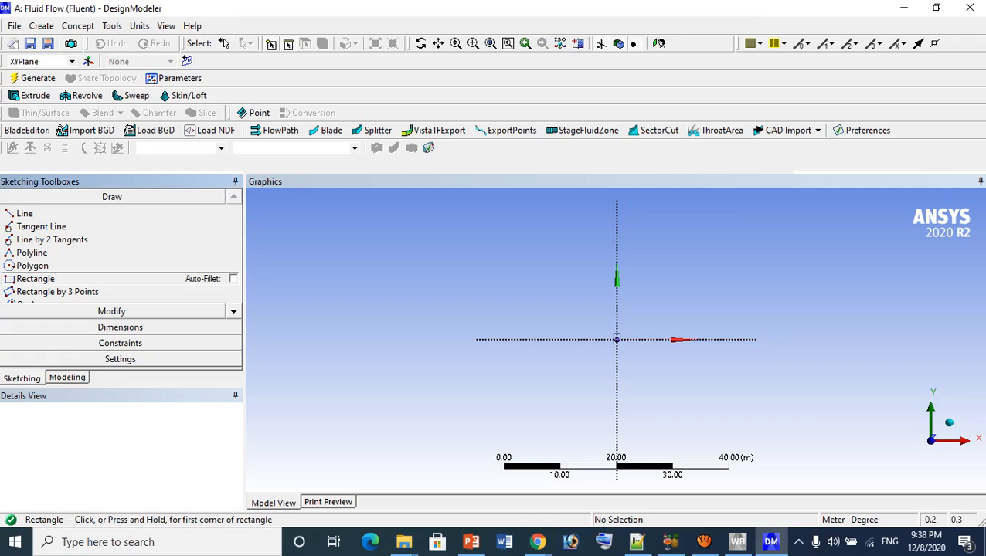
{"action": "left_click", "coordinate": [616, 339]}
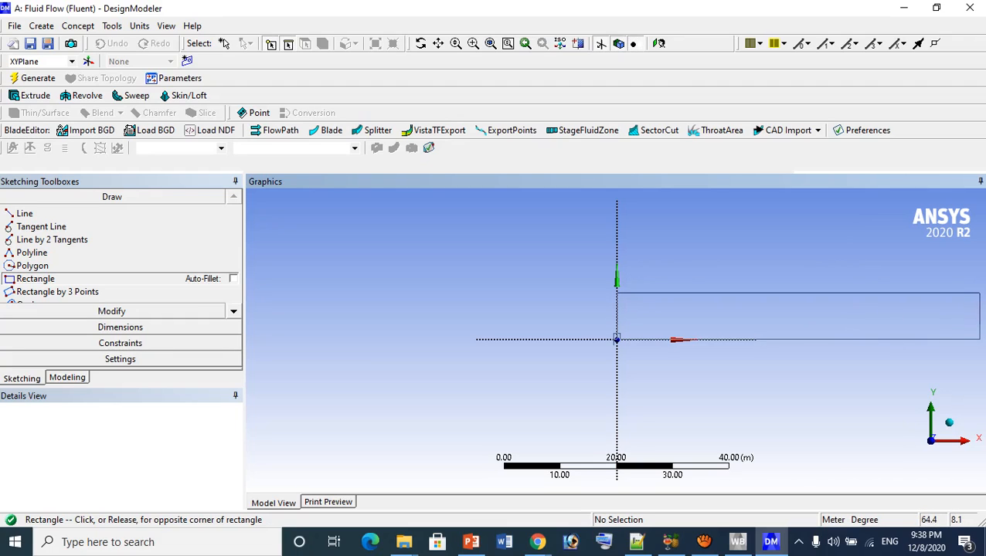
{"action": "left_click", "coordinate": [979, 293]}
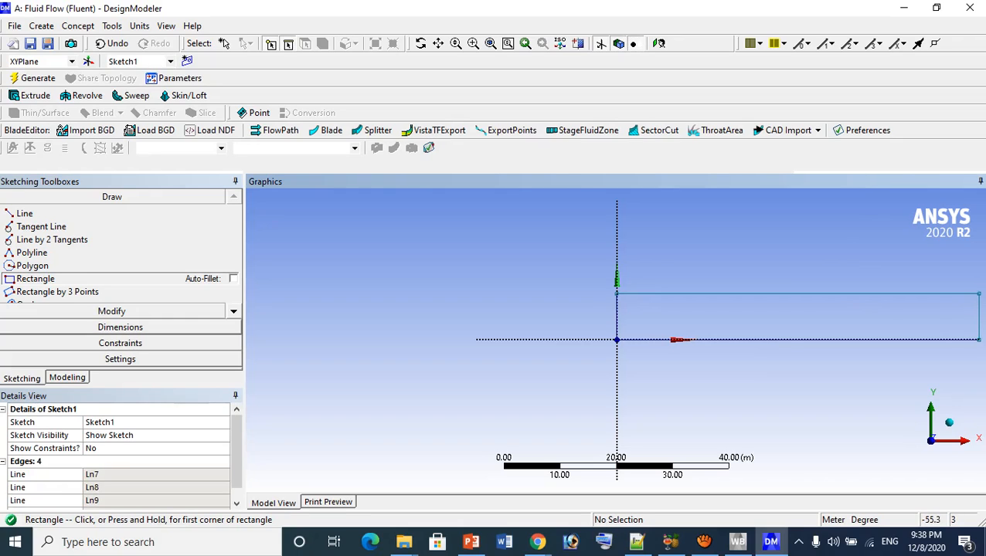
{"action": "left_click", "coordinate": [686, 293]}
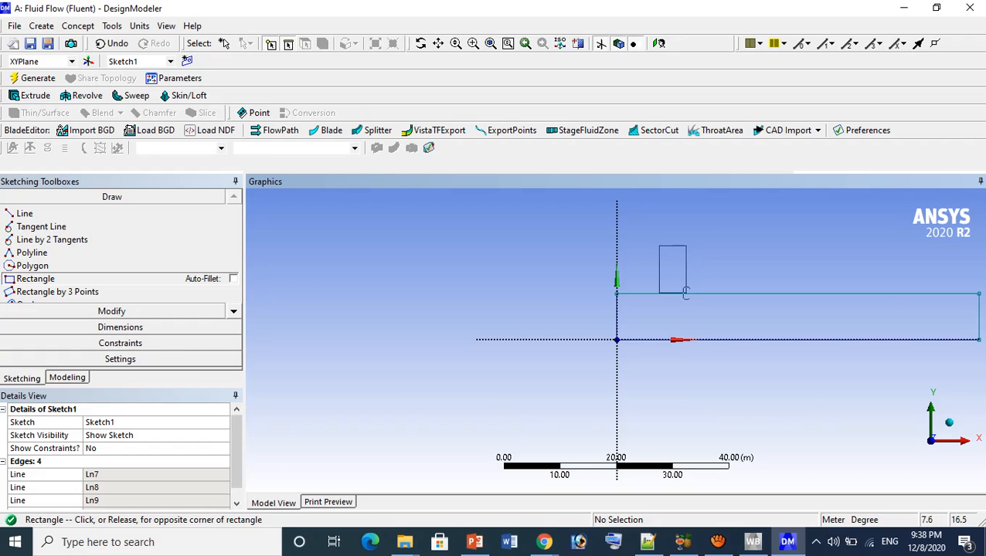
{"action": "key", "text": "Escape"}
Step: Add general dimensions for the height and the length of the rectangle
{"action": "left_click", "coordinate": [119, 327]}
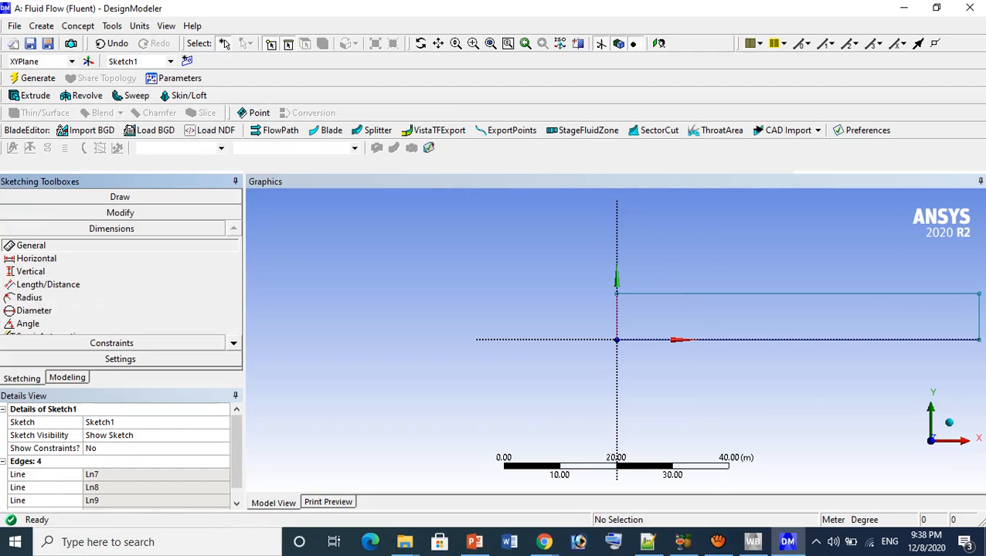
{"action": "left_click", "coordinate": [617, 316]}
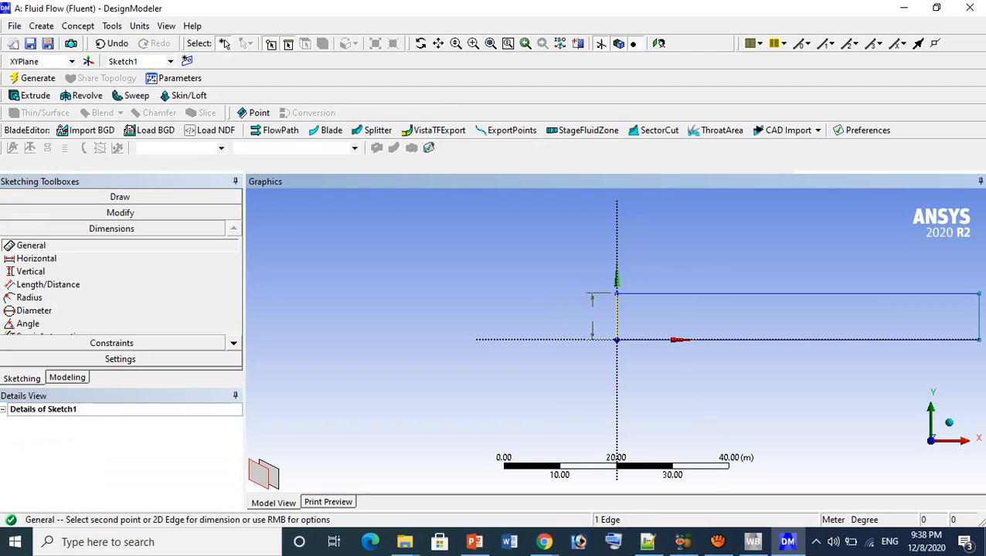
{"action": "left_click", "coordinate": [592, 306]}
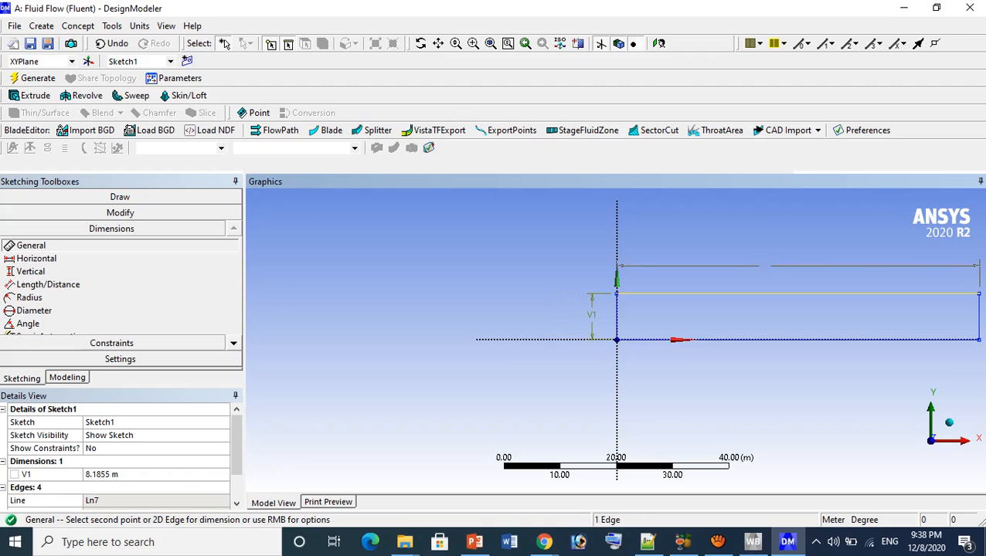
{"action": "left_click", "coordinate": [765, 272]}
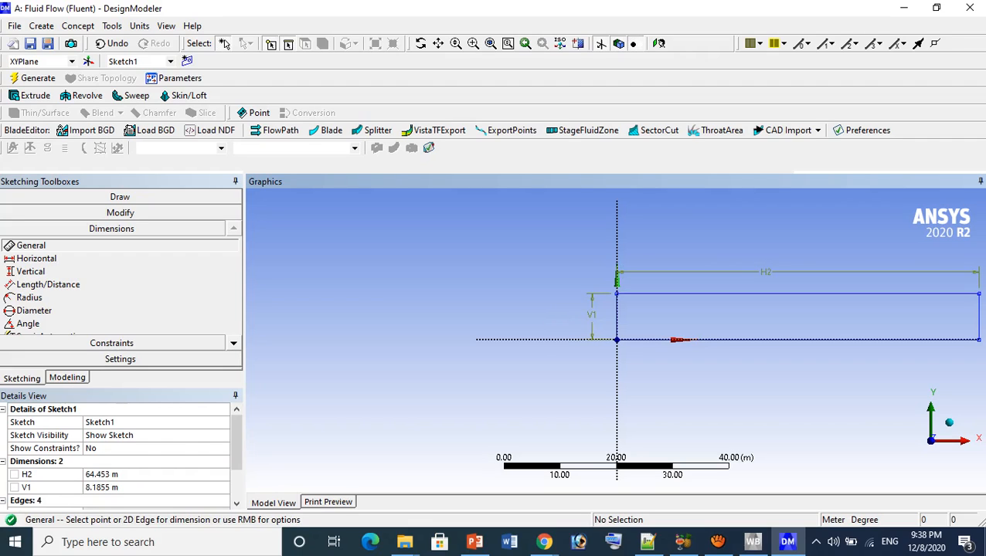
Step: Switch the model units to Millimeter and set the rectangle's vertical dimension V1 to 10 mm
{"action": "left_click", "coordinate": [140, 26]}
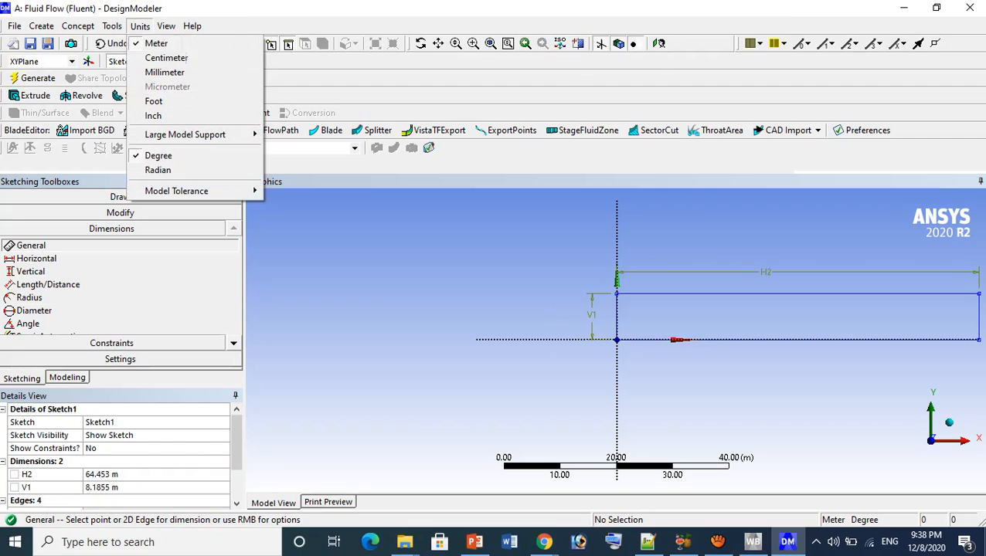
{"action": "left_click", "coordinate": [164, 72]}
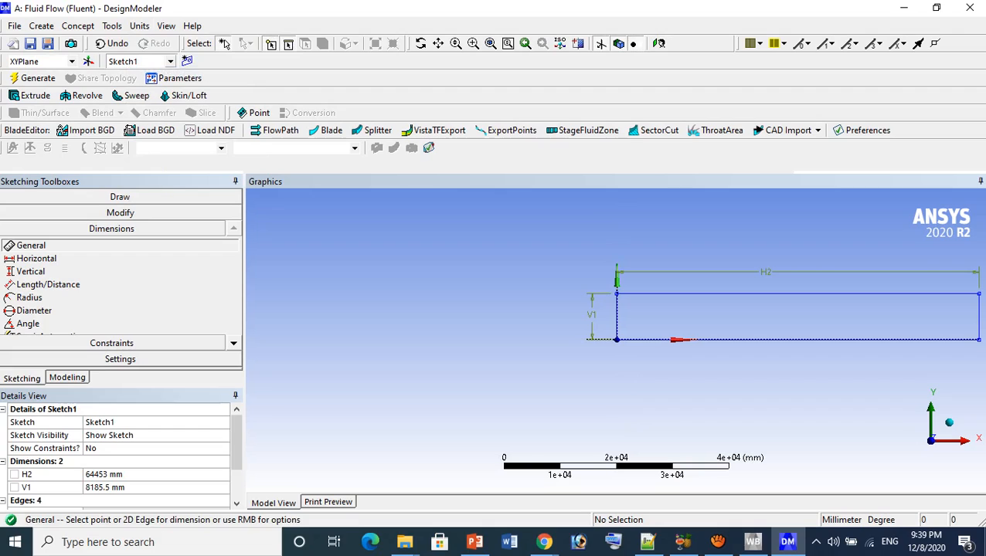
{"action": "left_click", "coordinate": [104, 488]}
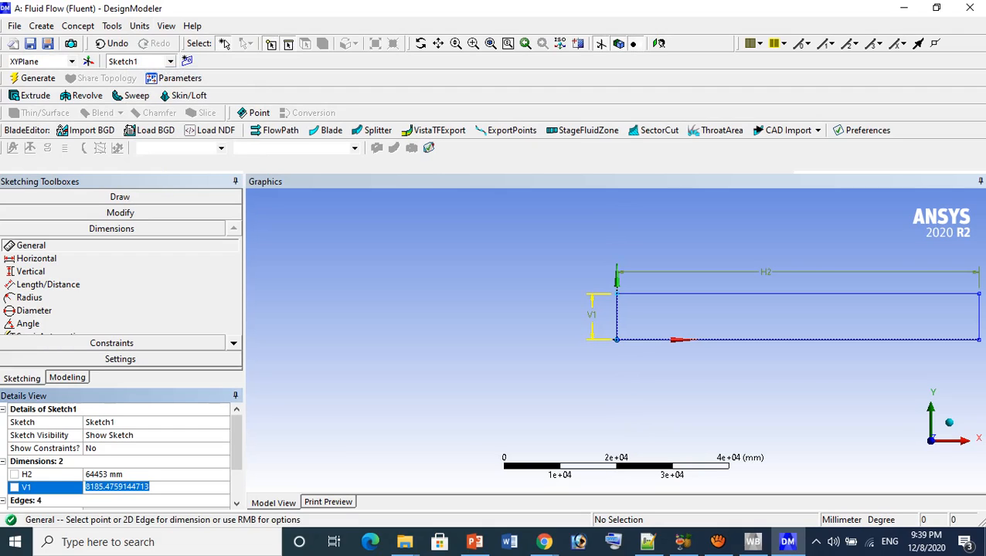
{"action": "type", "text": "10"}
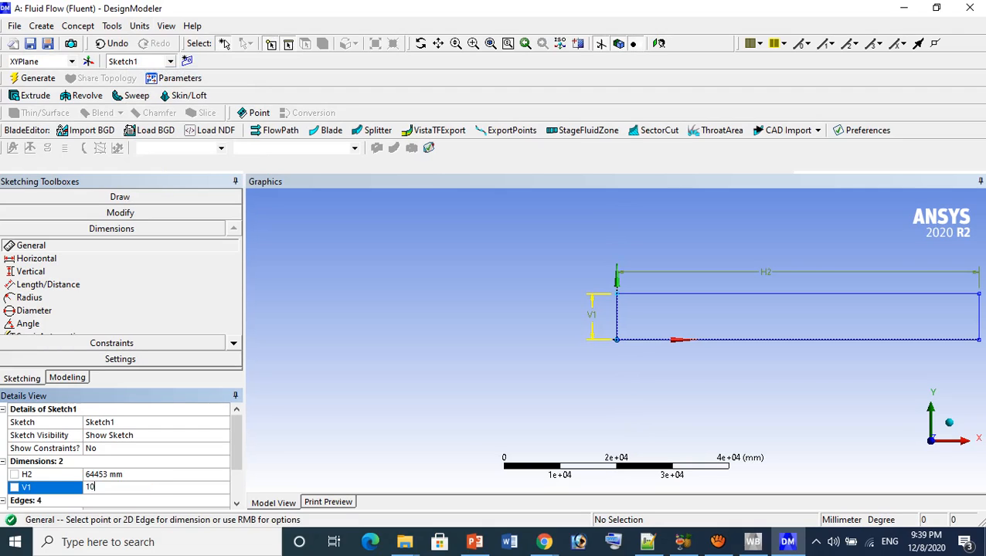
Step: Set the rectangle's horizontal dimension H2 to 300 mm
{"action": "left_click", "coordinate": [116, 474]}
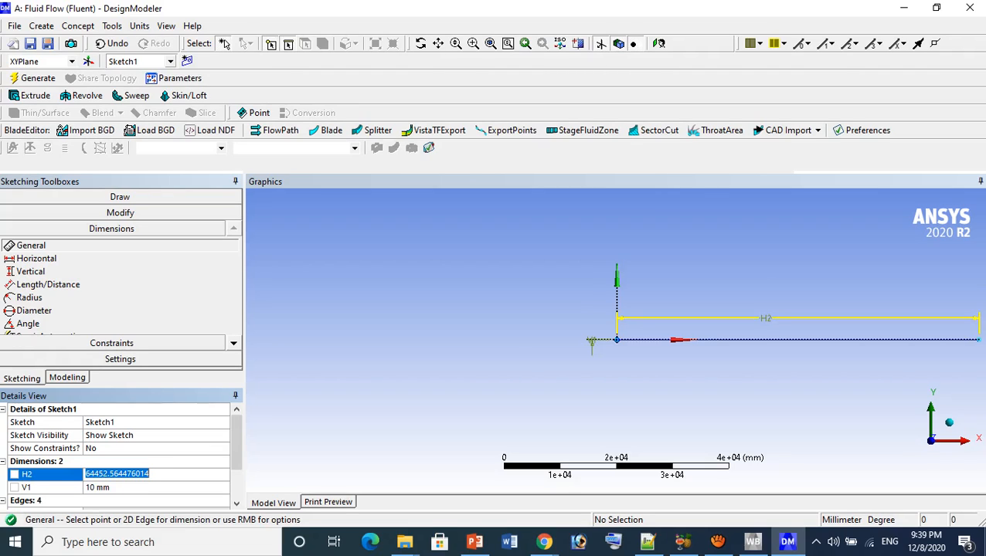
{"action": "type", "text": "300"}
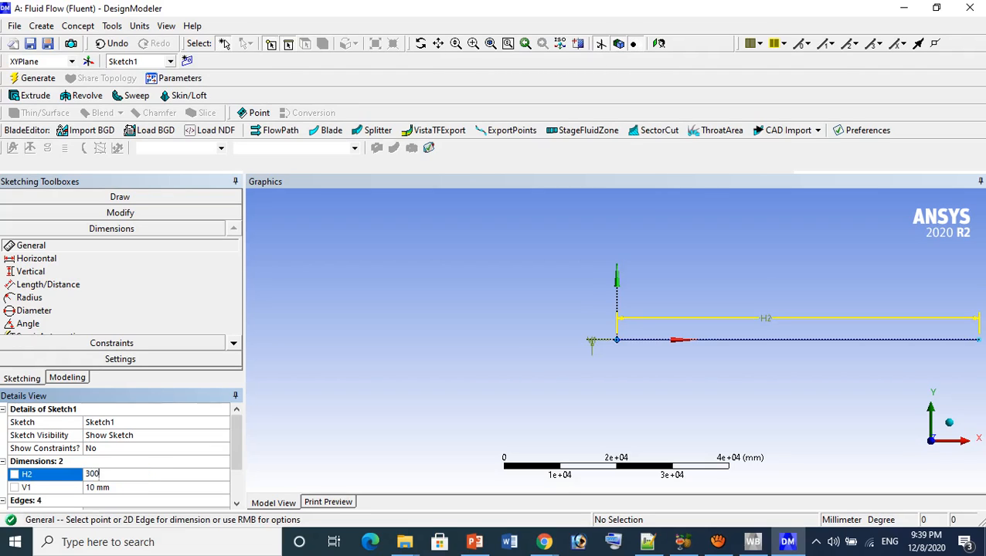
{"action": "key", "text": "Return"}
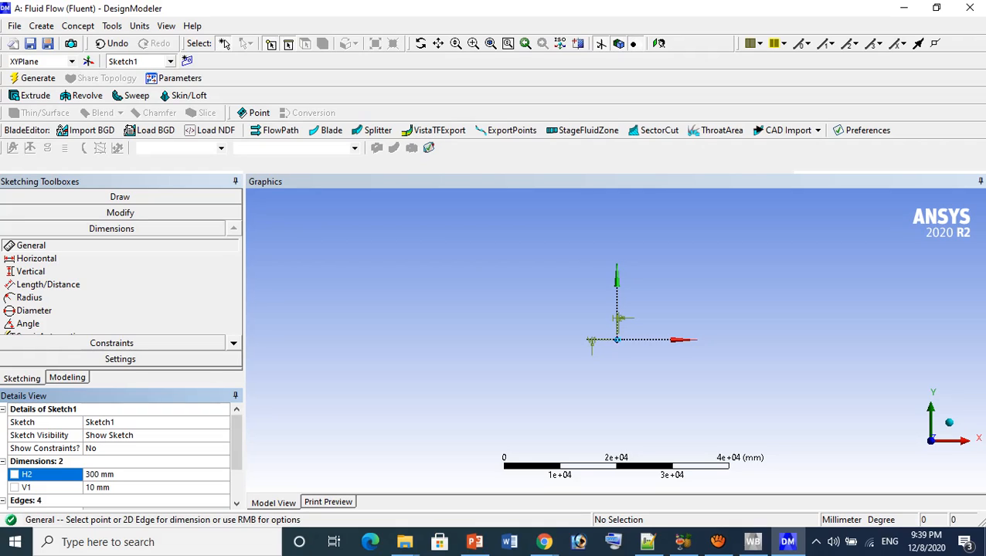
Step: Bring the resized rectangle fully into view and examine its shape and proportions
{"action": "scroll", "coordinate": [615, 340], "scroll_direction": "down", "scroll_amount": 3}
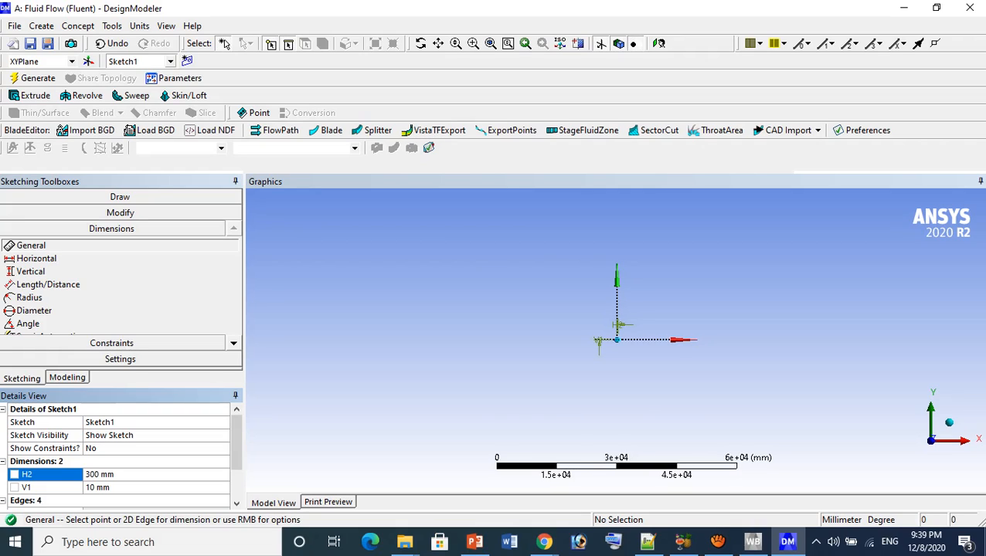
{"action": "scroll", "coordinate": [616, 340], "scroll_direction": "up", "scroll_amount": 10}
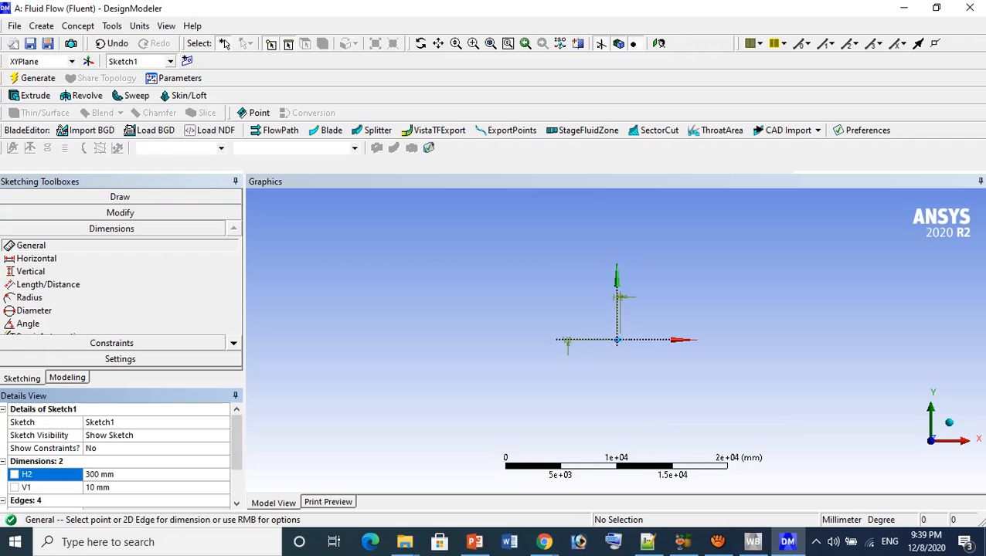
{"action": "scroll", "coordinate": [616, 340], "scroll_direction": "up", "scroll_amount": 10}
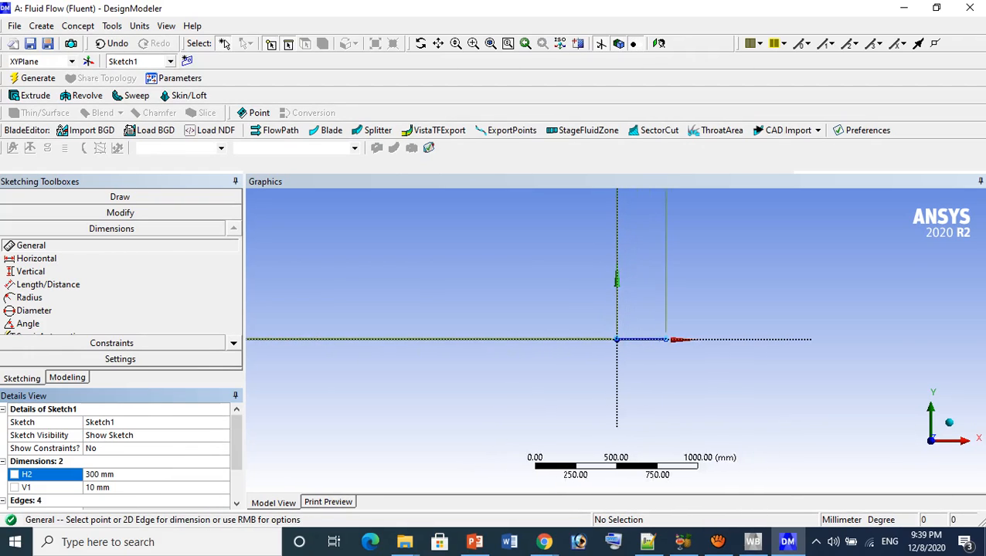
{"action": "scroll", "coordinate": [615, 340], "scroll_direction": "up", "scroll_amount": 6}
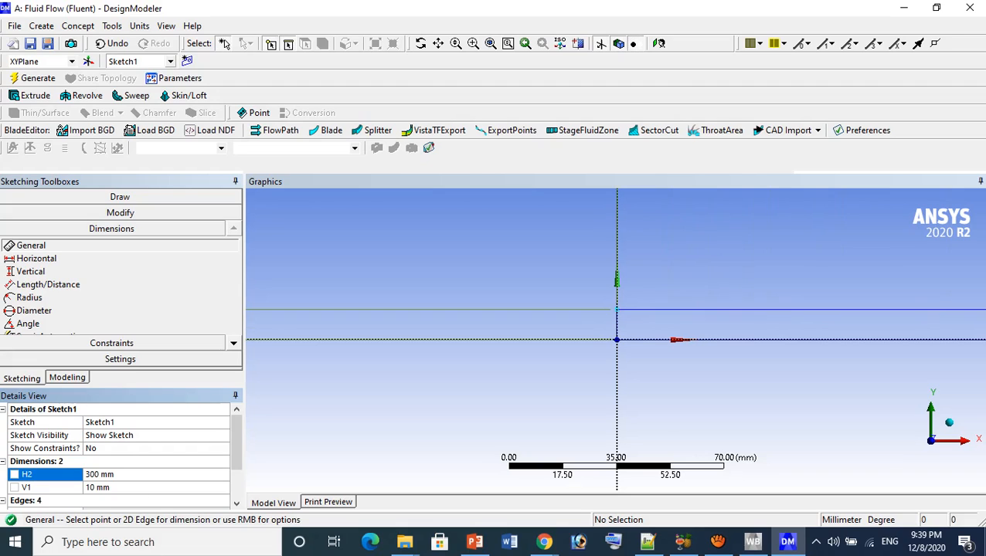
{"action": "scroll", "coordinate": [616, 339], "scroll_direction": "up", "scroll_amount": 4}
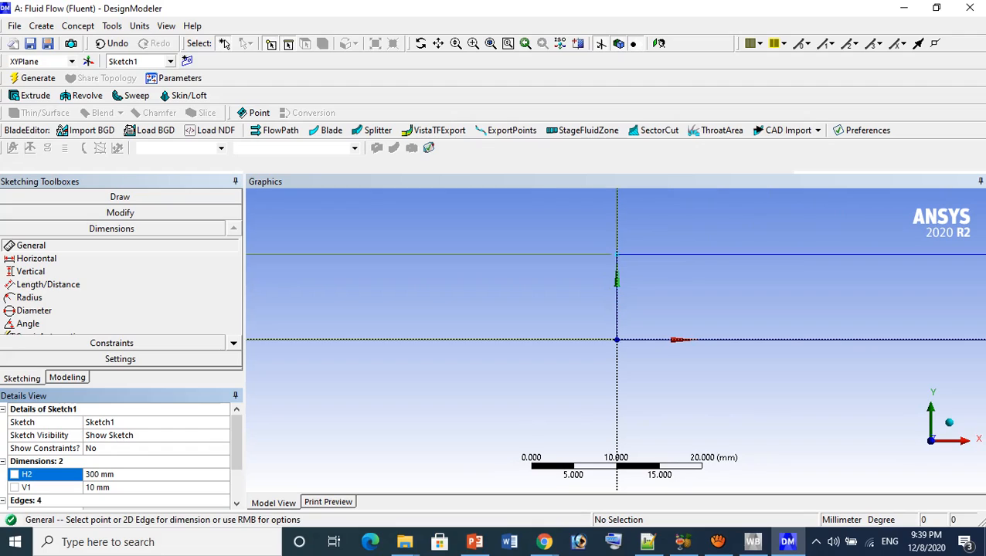
{"action": "scroll", "coordinate": [616, 340], "scroll_direction": "down", "scroll_amount": 2}
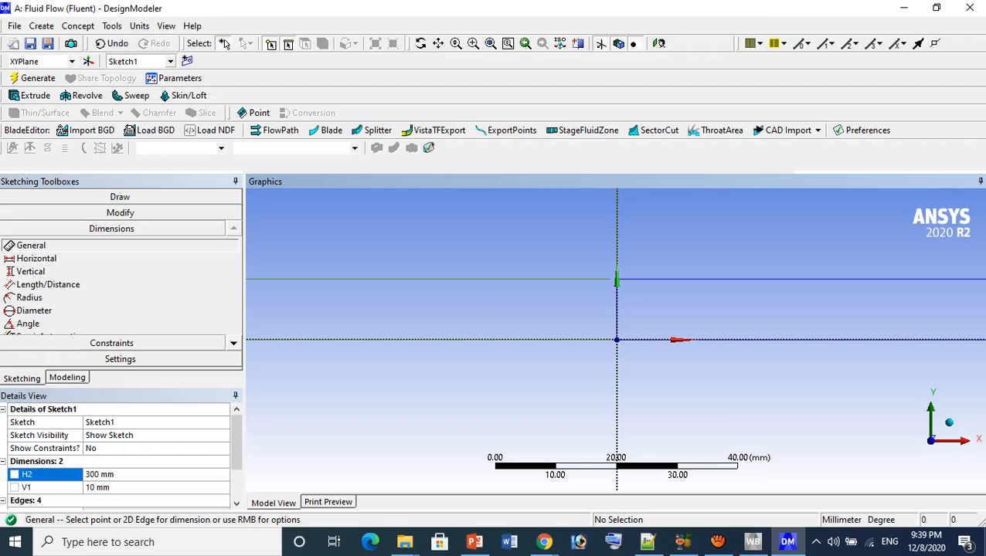
{"action": "left_click", "coordinate": [491, 44]}
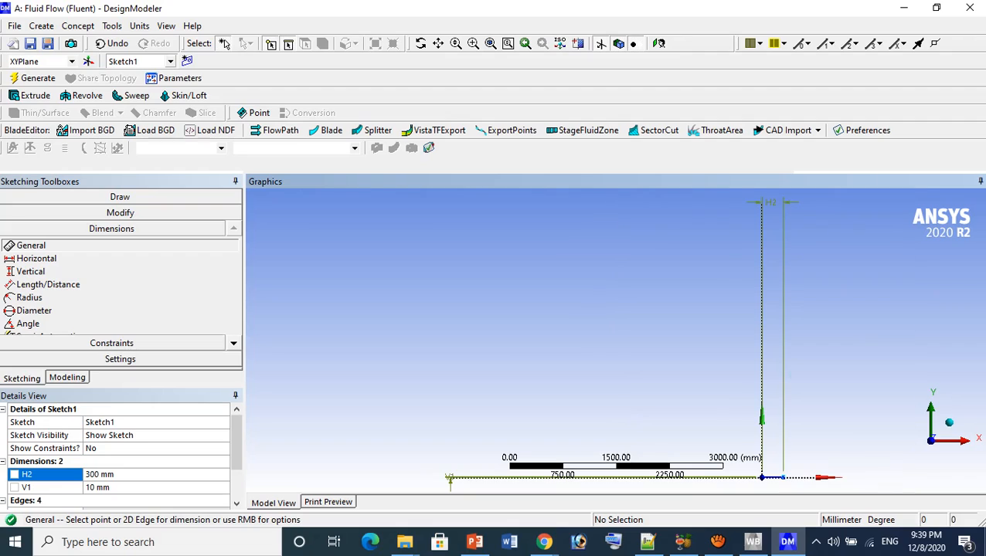
{"action": "right_click", "coordinate": [785, 253]}
{"action": "key", "text": "Escape"}
{"action": "scroll", "coordinate": [616, 341], "scroll_direction": "down", "scroll_amount": 4}
{"action": "scroll", "coordinate": [618, 340], "scroll_direction": "up", "scroll_amount": 3}
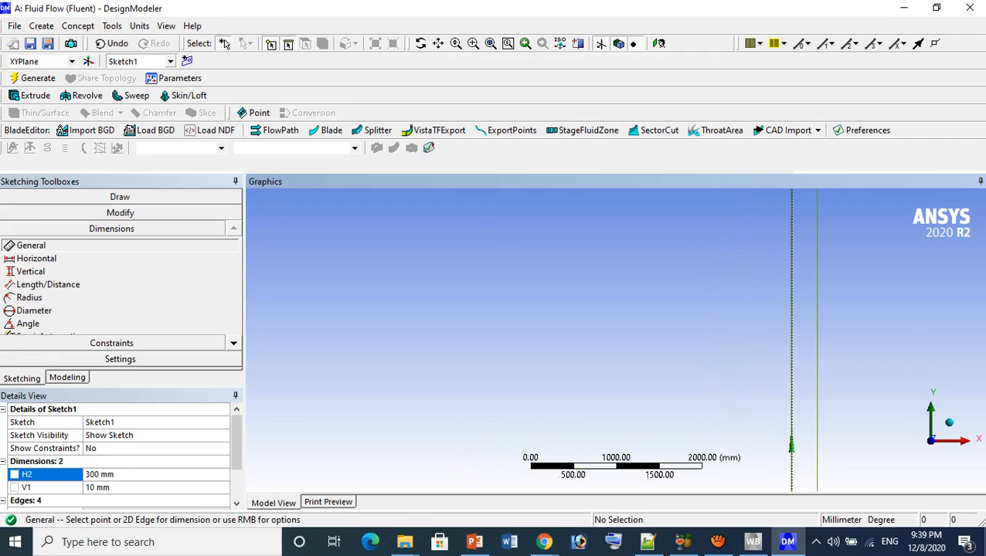
{"action": "scroll", "coordinate": [618, 340], "scroll_direction": "up", "scroll_amount": 1}
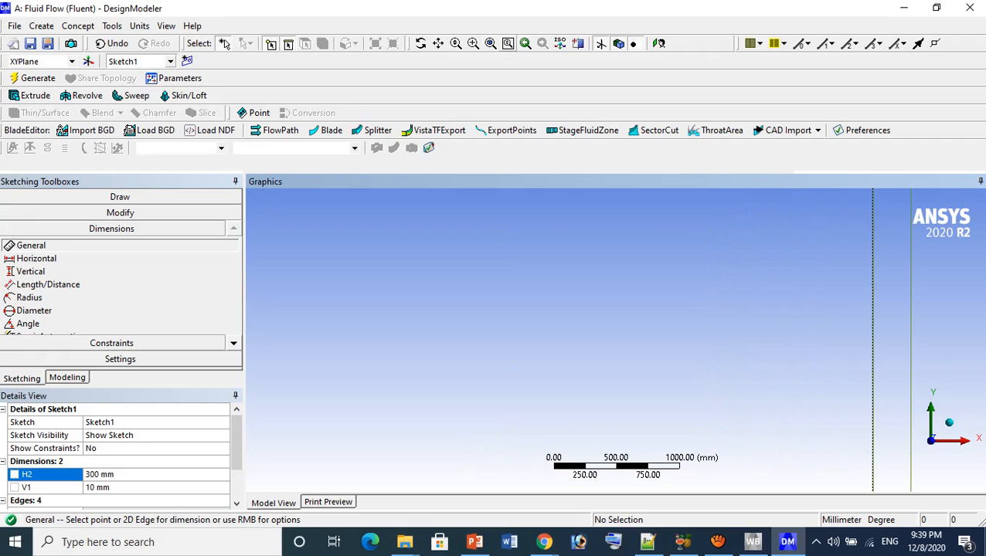
{"action": "left_click", "coordinate": [438, 43]}
{"action": "left_click_drag", "start_coordinate": [695, 363], "coordinate": [489, 302]}
{"action": "left_click_drag", "start_coordinate": [667, 456], "coordinate": [579, 347]}
{"action": "scroll", "coordinate": [616, 340], "scroll_direction": "up", "scroll_amount": 6}
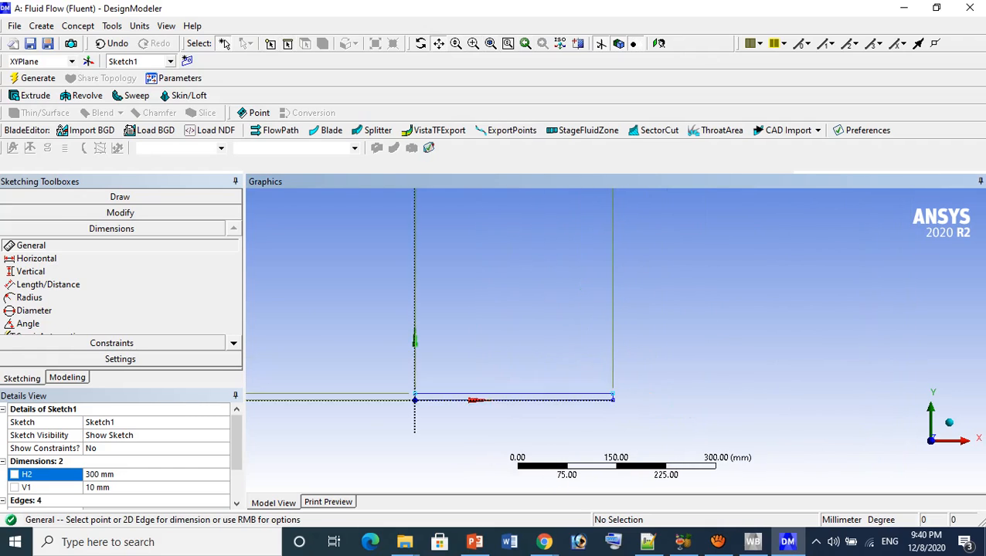
{"action": "mouse_move", "coordinate": [479, 432]}
{"action": "left_mouse_down"}
{"action": "mouse_move", "coordinate": [733, 360]}
{"action": "mouse_move", "coordinate": [745, 320]}
{"action": "left_mouse_up"}
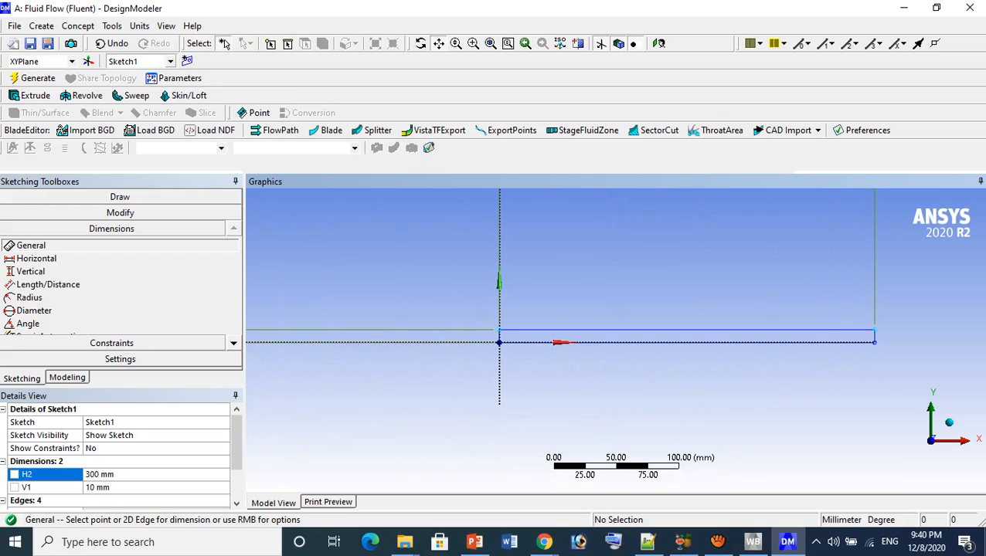
Step: Create a surface from the rectangle sketch with Surfaces From Sketches, using its four edges as base objects, and generate it
{"action": "left_click", "coordinate": [34, 78]}
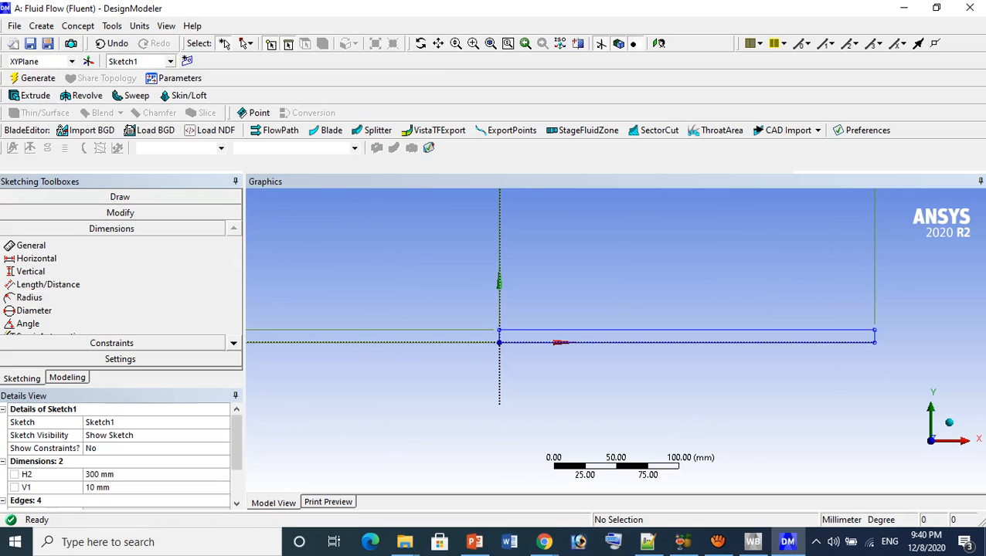
{"action": "left_click", "coordinate": [120, 196]}
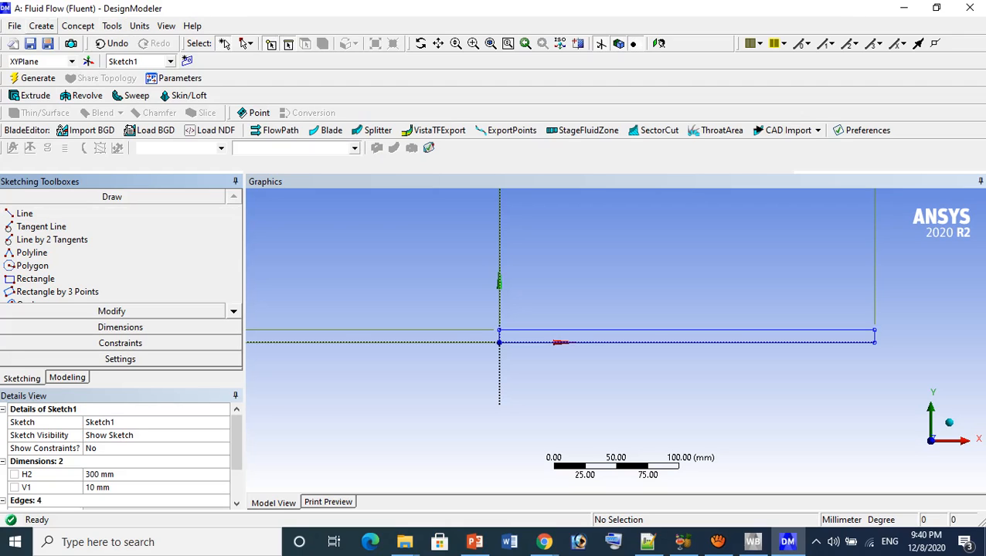
{"action": "left_click", "coordinate": [78, 25]}
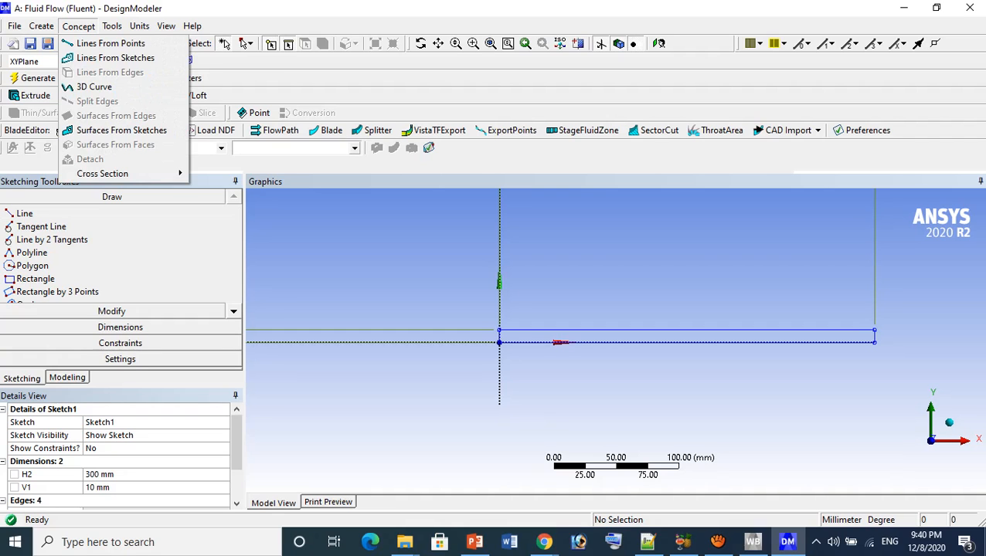
{"action": "left_click", "coordinate": [121, 130]}
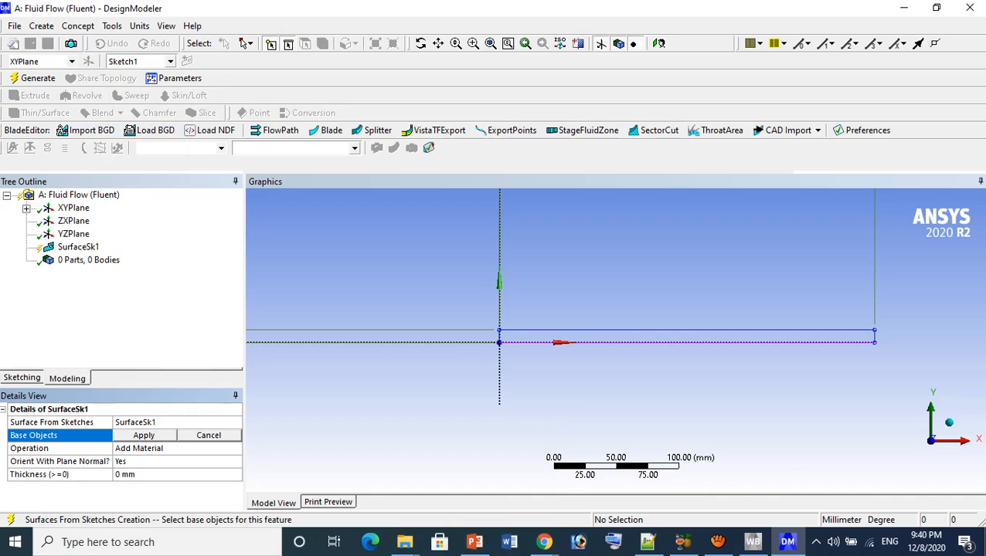
{"action": "left_click", "coordinate": [686, 342]}
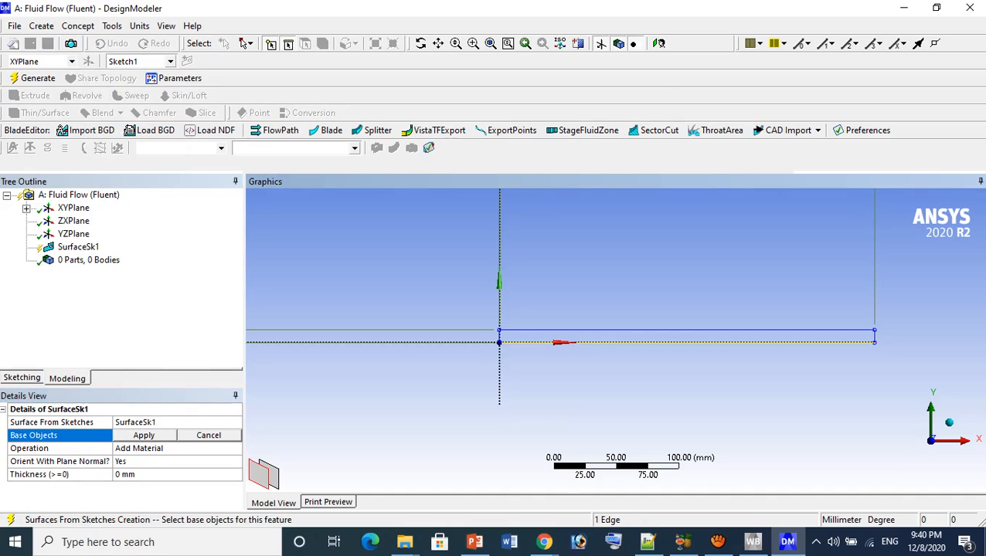
{"action": "left_click", "coordinate": [874, 336]}
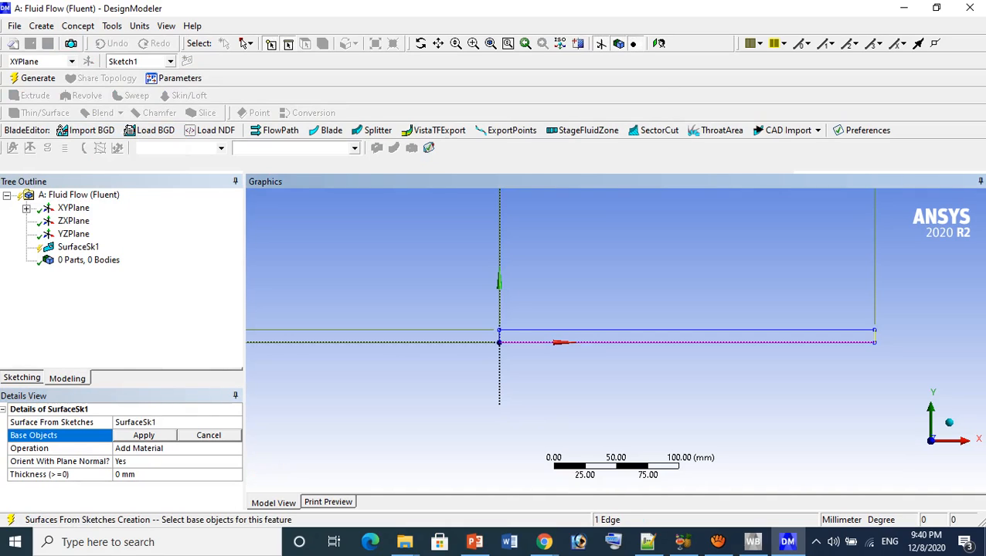
{"action": "left_click", "coordinate": [800, 342], "text": "ctrl"}
{"action": "left_click", "coordinate": [499, 336], "text": "ctrl"}
{"action": "left_click", "coordinate": [558, 330], "text": "ctrl"}
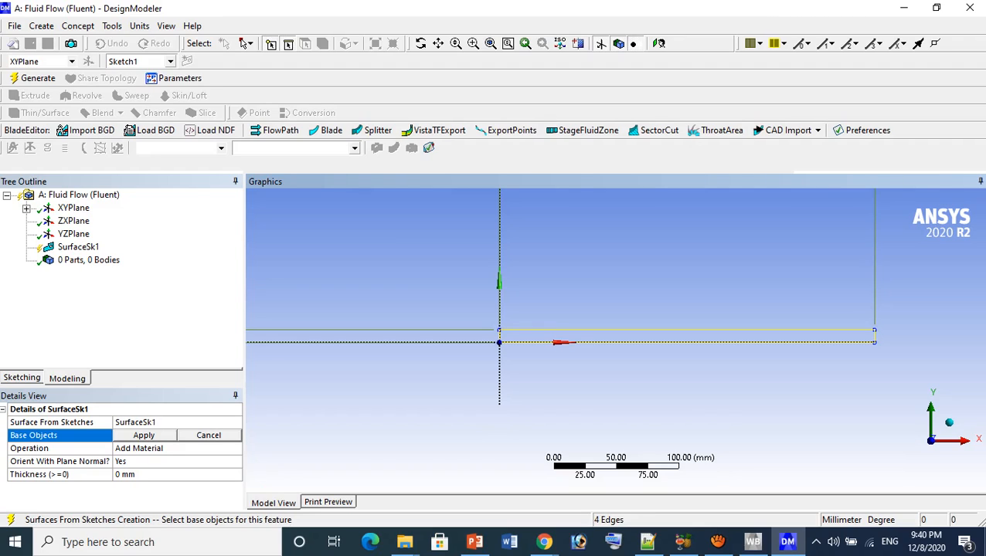
{"action": "left_click", "coordinate": [144, 436]}
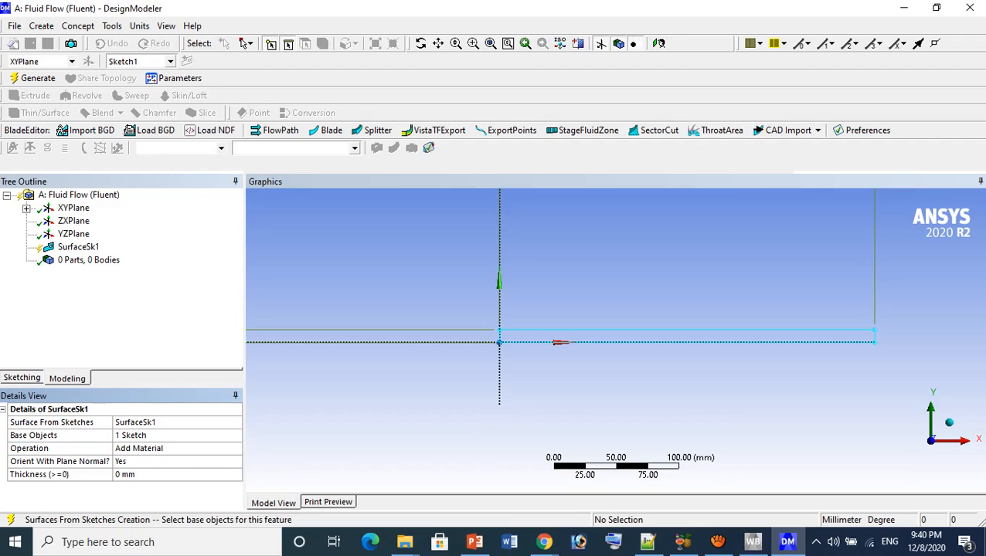
{"action": "left_click", "coordinate": [35, 78]}
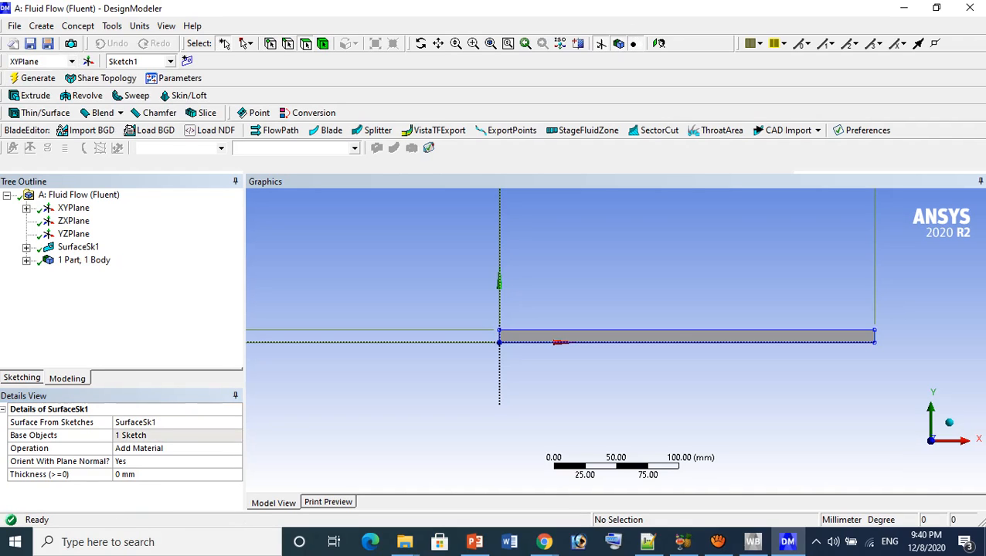
Step: Examine the generated surface near the origin and the details of its part and body
{"action": "scroll", "coordinate": [616, 341], "scroll_direction": "up", "scroll_amount": 8}
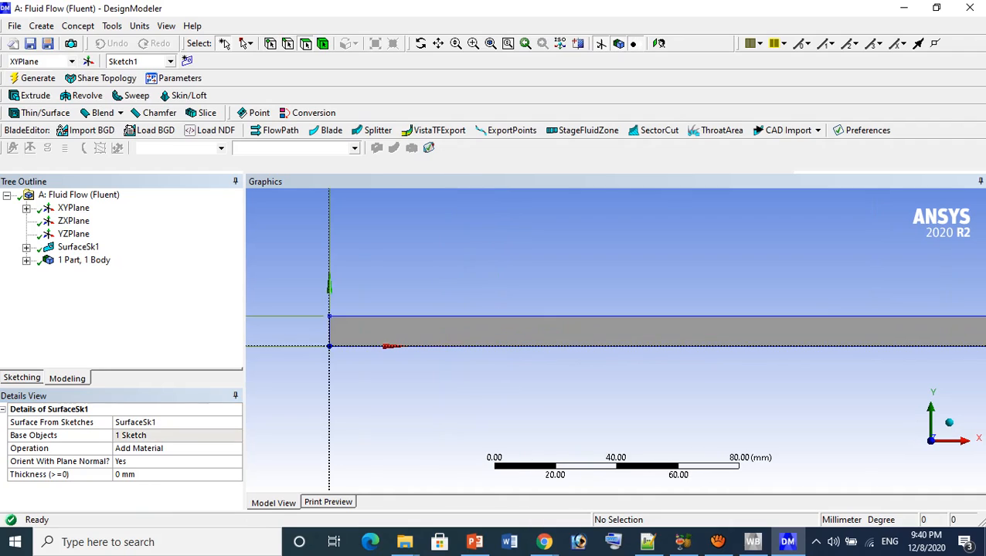
{"action": "scroll", "coordinate": [616, 341], "scroll_direction": "up", "scroll_amount": 1}
{"action": "scroll", "coordinate": [615, 341], "scroll_direction": "down", "scroll_amount": 3}
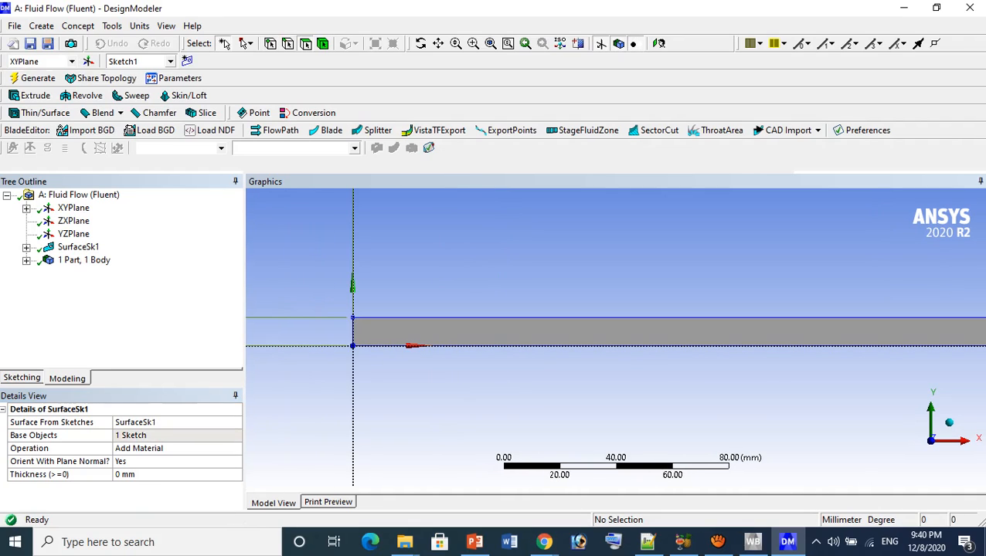
{"action": "scroll", "coordinate": [616, 341], "scroll_direction": "up", "scroll_amount": 3}
{"action": "scroll", "coordinate": [615, 340], "scroll_direction": "down", "scroll_amount": 1}
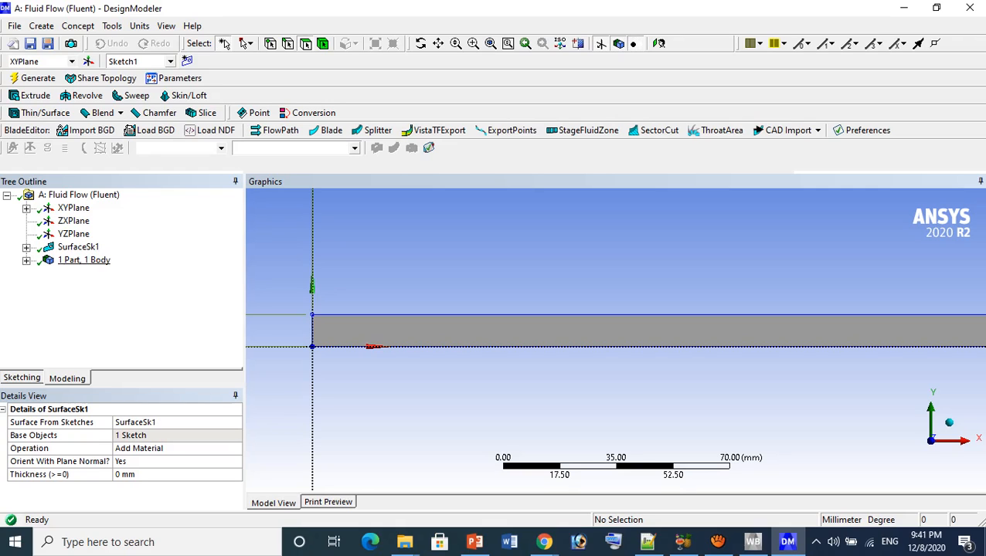
{"action": "right_click", "coordinate": [89, 260]}
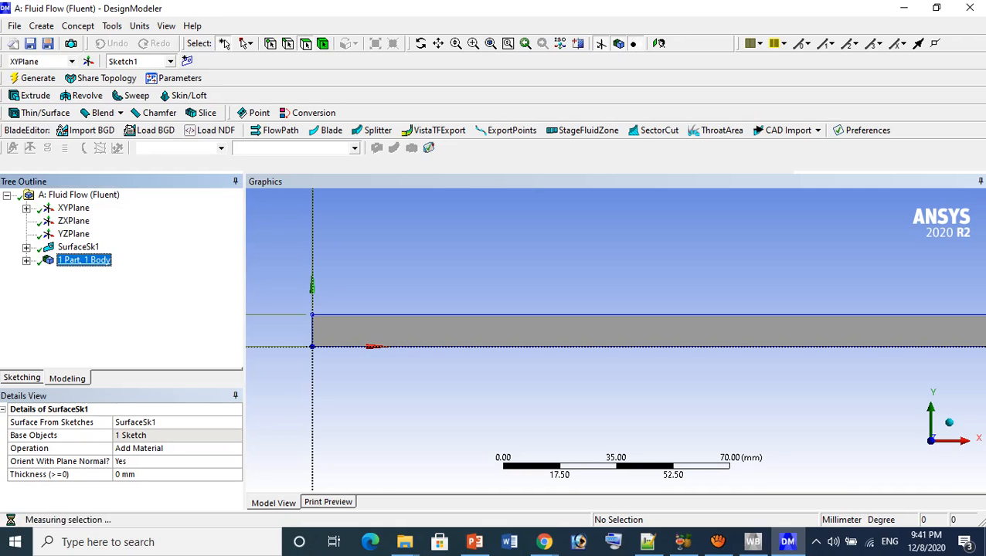
{"action": "key", "text": "Escape"}
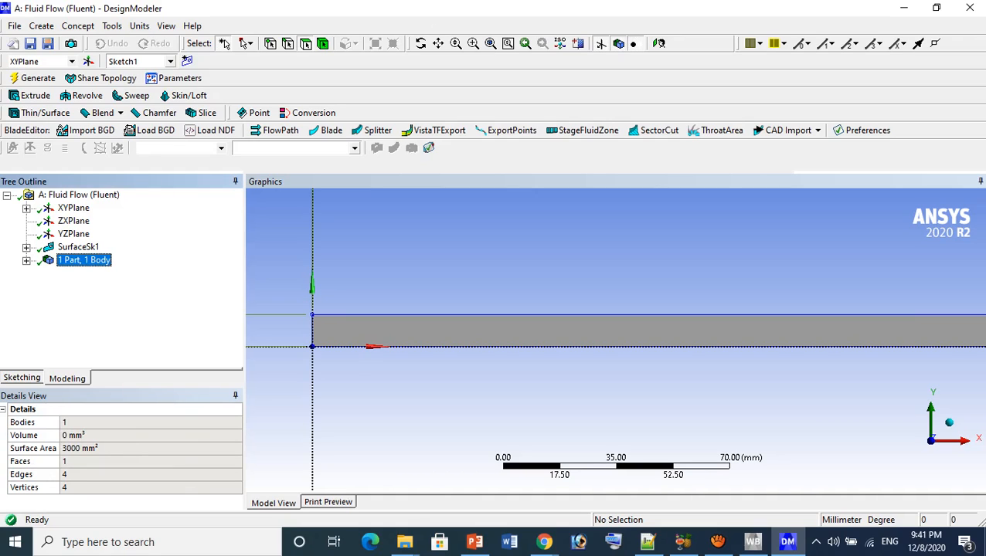
{"action": "key", "text": "Right"}
{"action": "key", "text": "Left"}
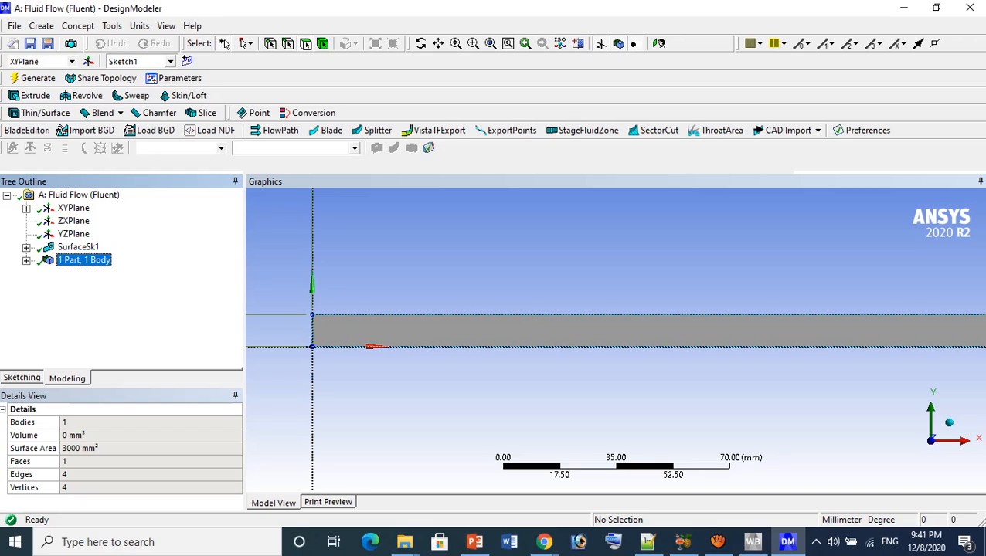
Step: Create a named selection "Velocity Inlet" from the surface's short vertical edge at the origin, and check it in the model tree
{"action": "left_click", "coordinate": [287, 43]}
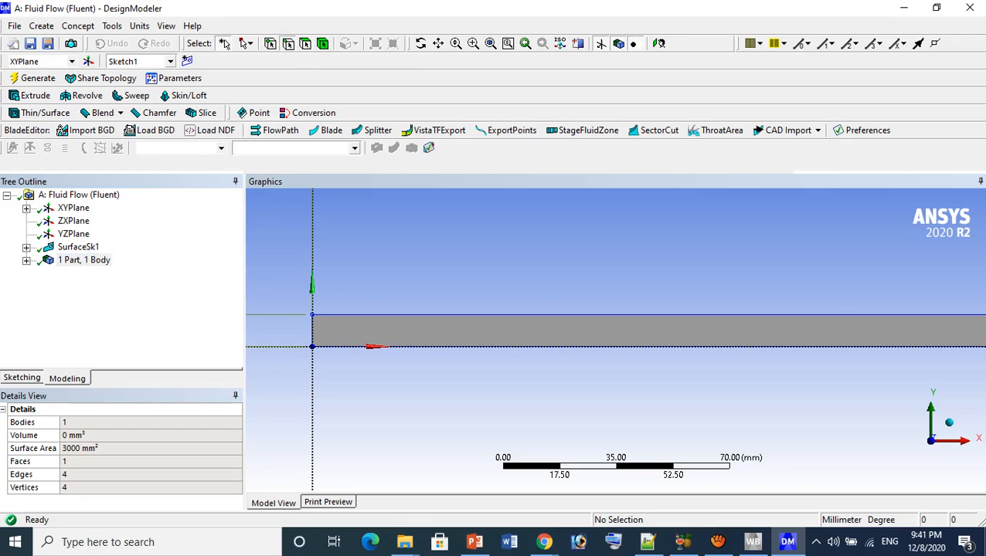
{"action": "left_click", "coordinate": [313, 330]}
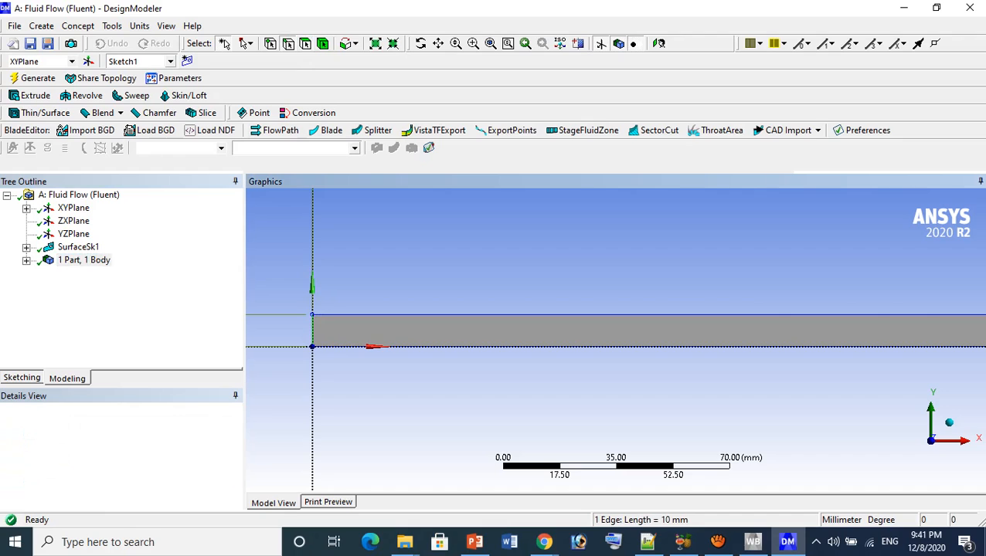
{"action": "right_click", "coordinate": [312, 333]}
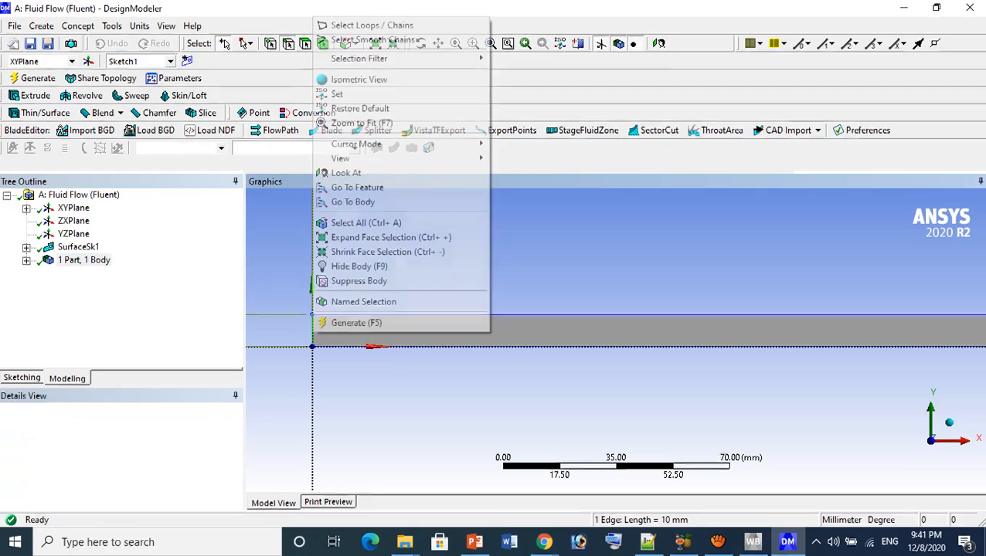
{"action": "left_click", "coordinate": [364, 301]}
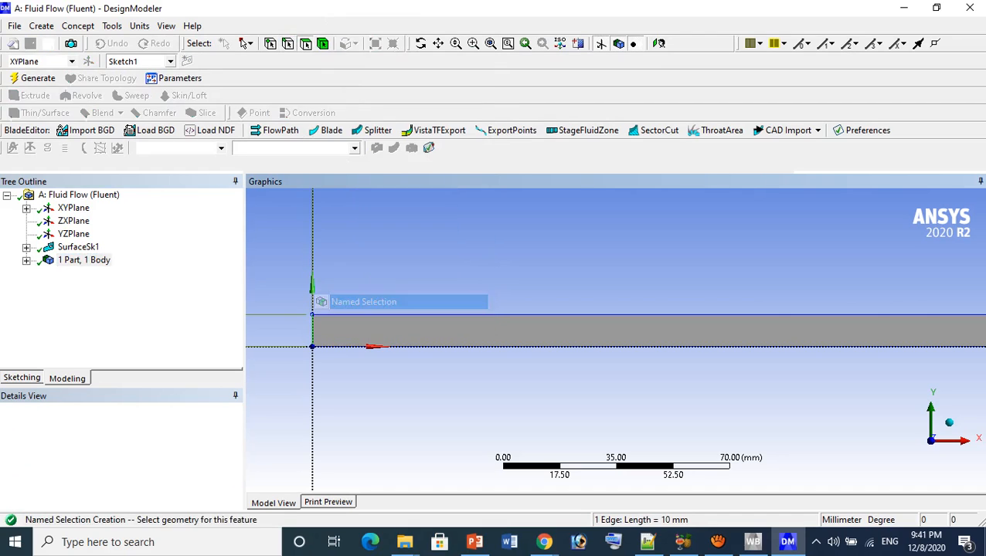
{"action": "left_click", "coordinate": [126, 436]}
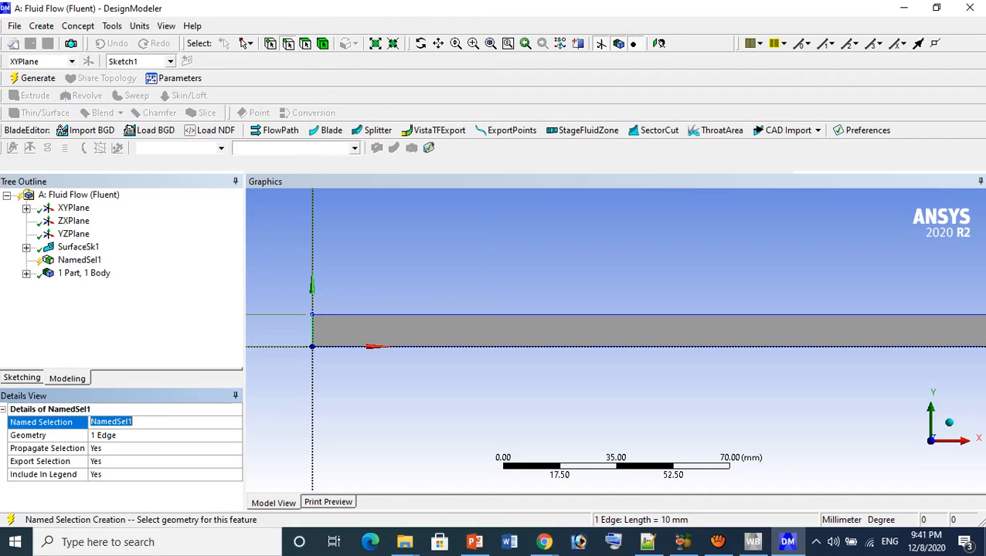
{"action": "type", "text": "IN"}
{"action": "key", "text": "BackSpace"}
{"action": "key", "text": "BackSpace"}
{"action": "type", "text": "Velocity Inlet"}
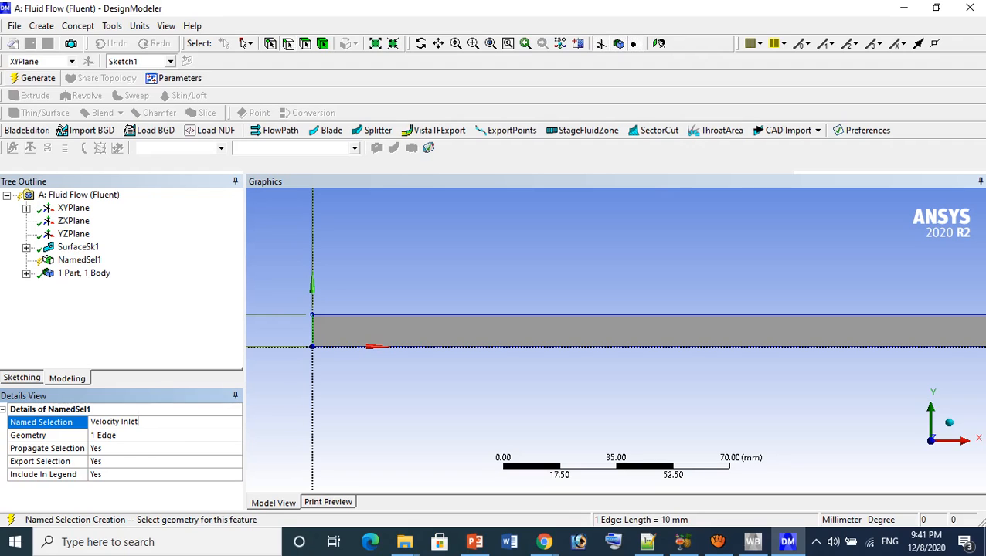
{"action": "key", "text": "Return"}
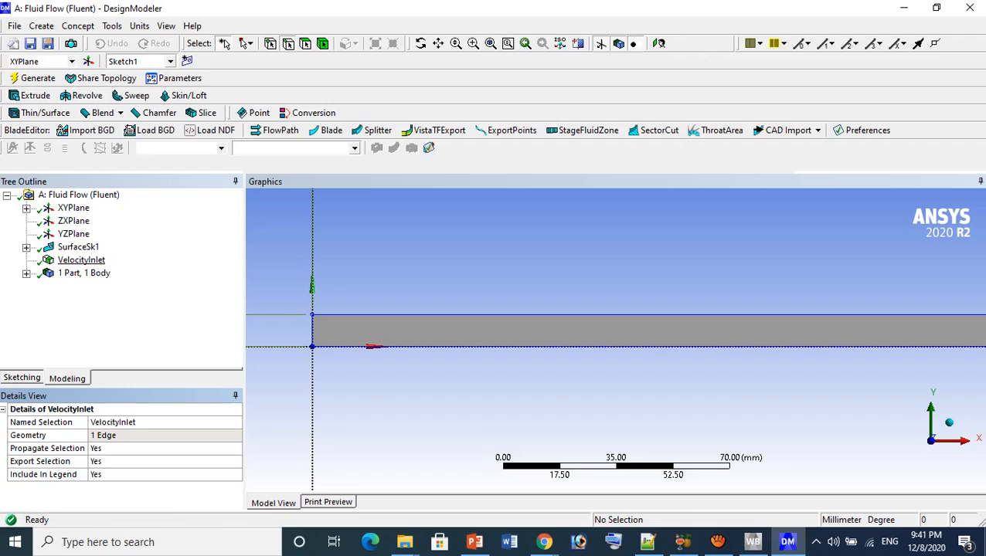
{"action": "left_click", "coordinate": [26, 273]}
{"action": "left_click", "coordinate": [27, 273]}
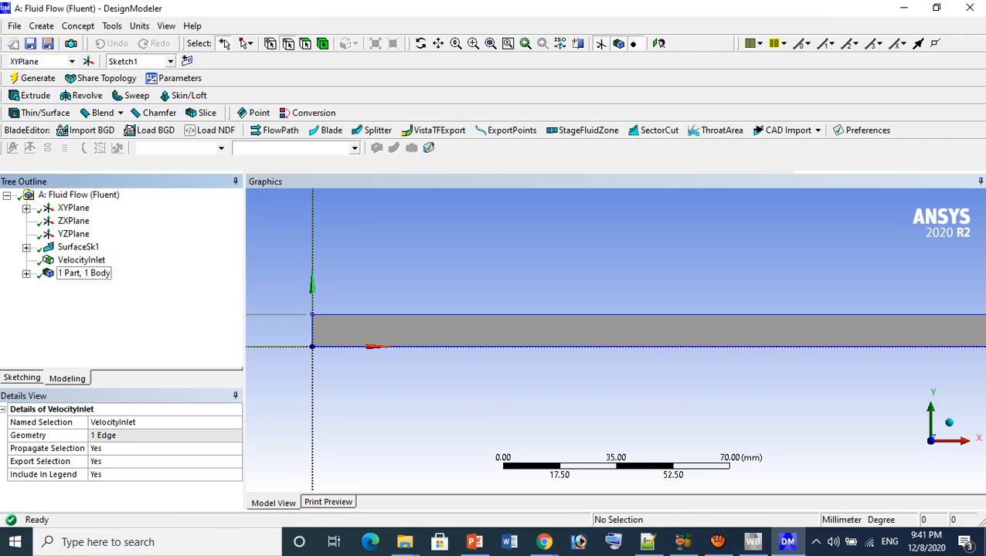
{"action": "left_click", "coordinate": [81, 260]}
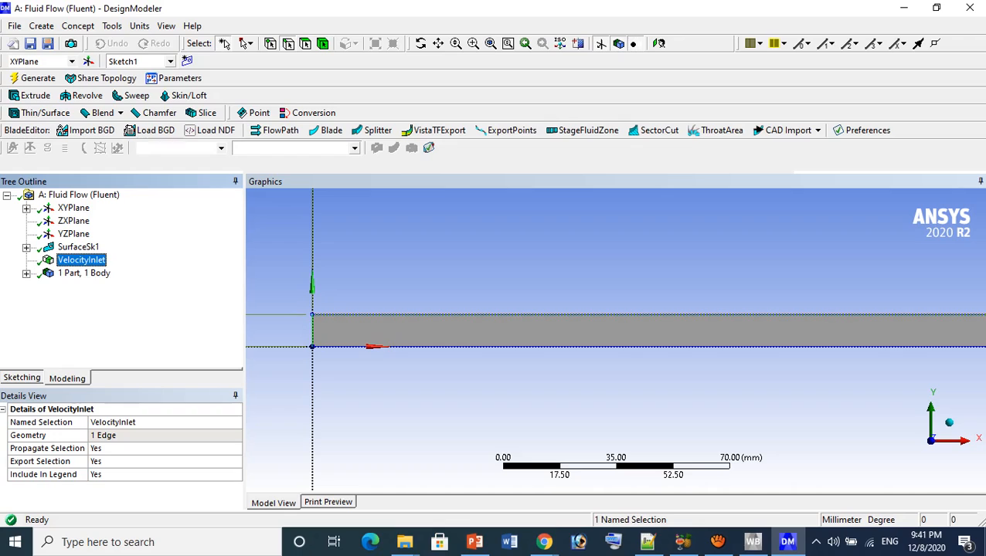
Step: Create a named selection "wall" from the surface's two long horizontal edges and generate it
{"action": "left_click", "coordinate": [587, 315]}
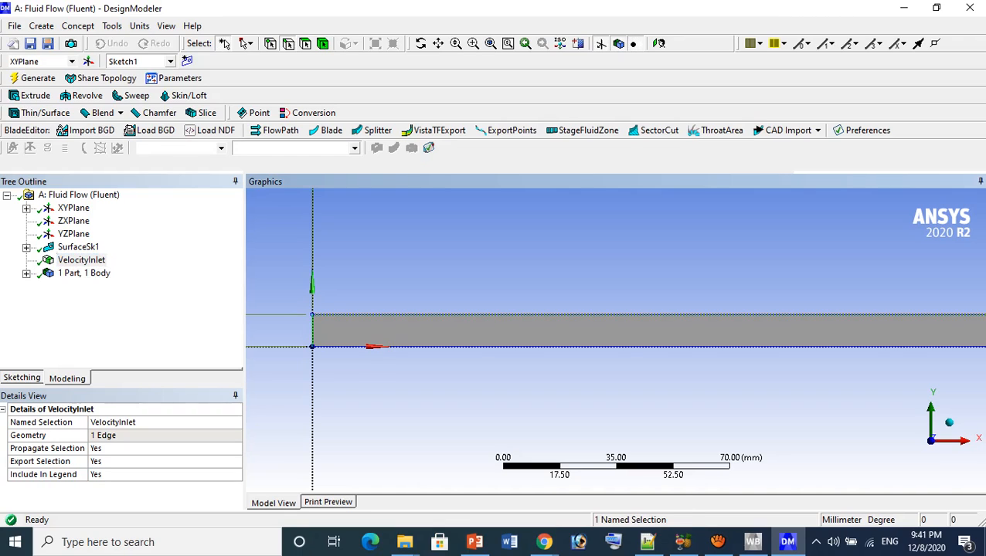
{"action": "left_click", "coordinate": [587, 346], "text": "ctrl"}
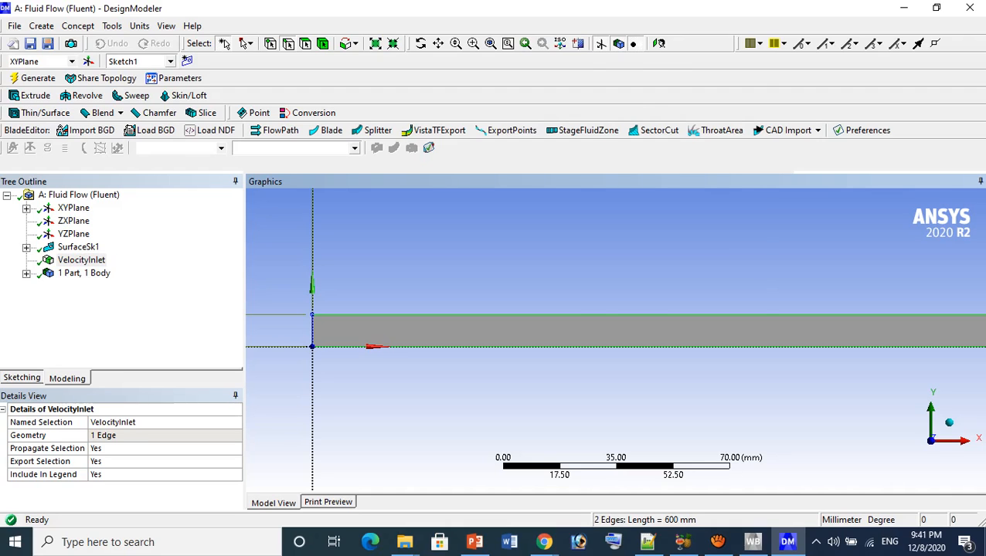
{"action": "right_click", "coordinate": [582, 347]}
{"action": "left_click", "coordinate": [634, 314]}
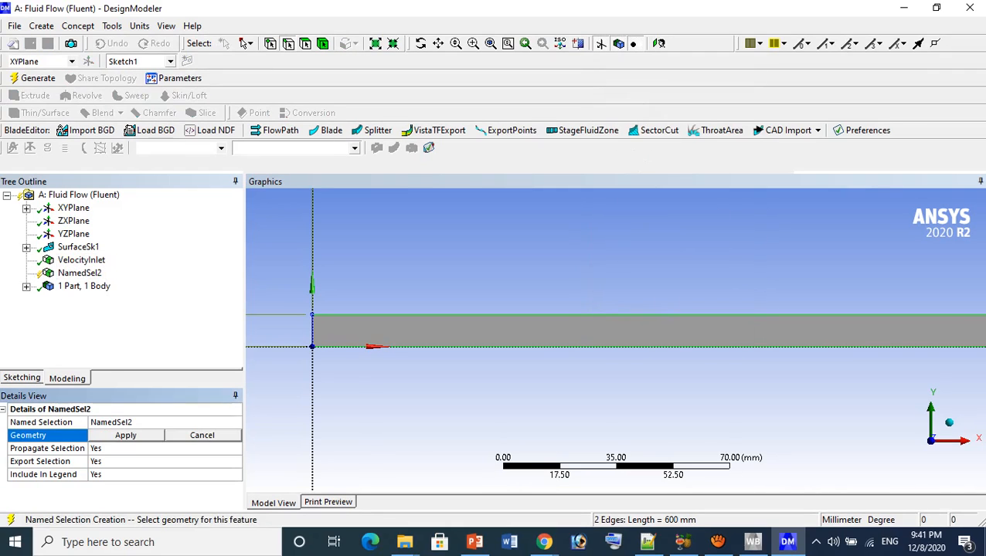
{"action": "left_click", "coordinate": [113, 422]}
{"action": "type", "text": "wall"}
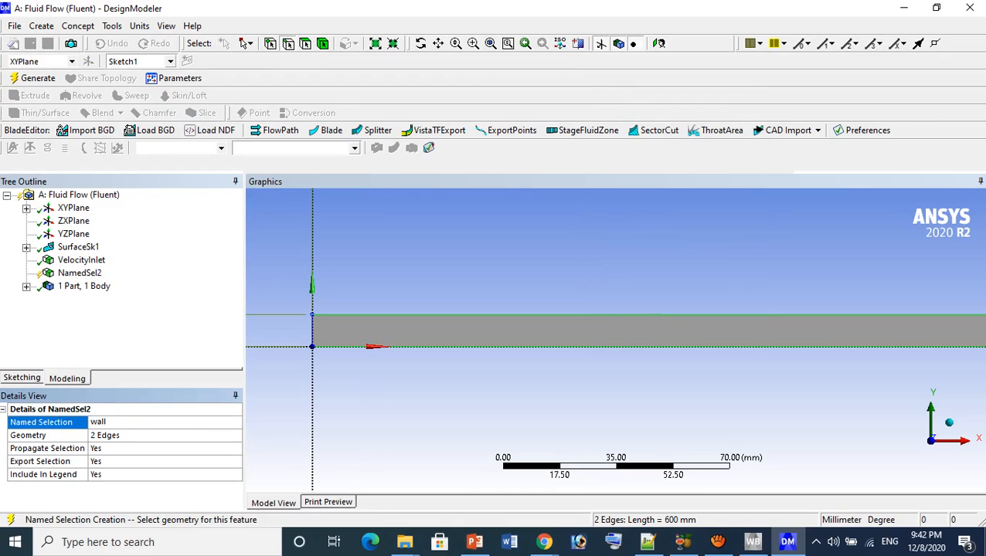
{"action": "left_click", "coordinate": [33, 79]}
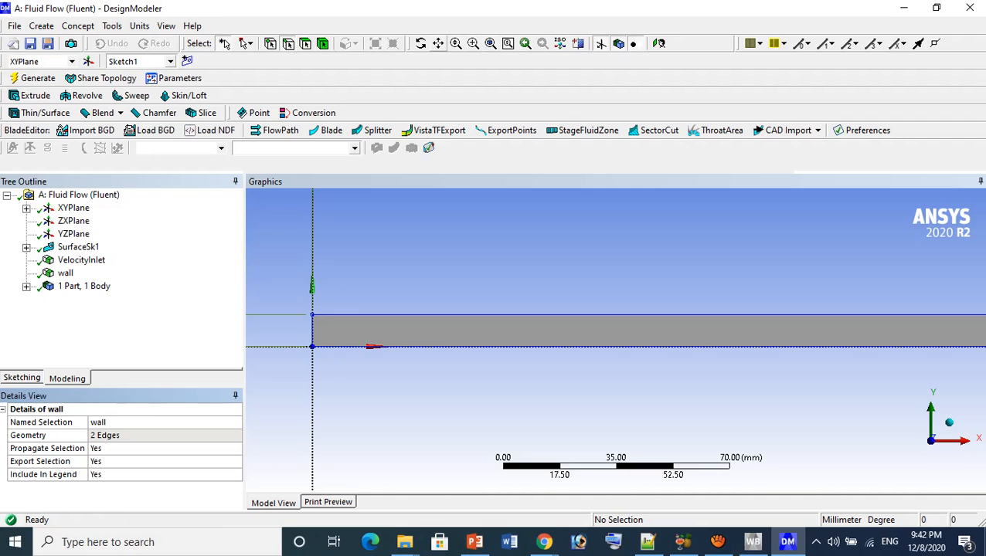
Step: Create a named selection "pressure outlet" from the short vertical edge at the far end of the surface and generate it
{"action": "left_click_drag", "start_coordinate": [865, 371], "coordinate": [231, 375]}
{"action": "middle_click_drag", "start_coordinate": [479, 332], "coordinate": [479, 409]}
{"action": "left_click", "coordinate": [930, 448]}
{"action": "left_click", "coordinate": [931, 398]}
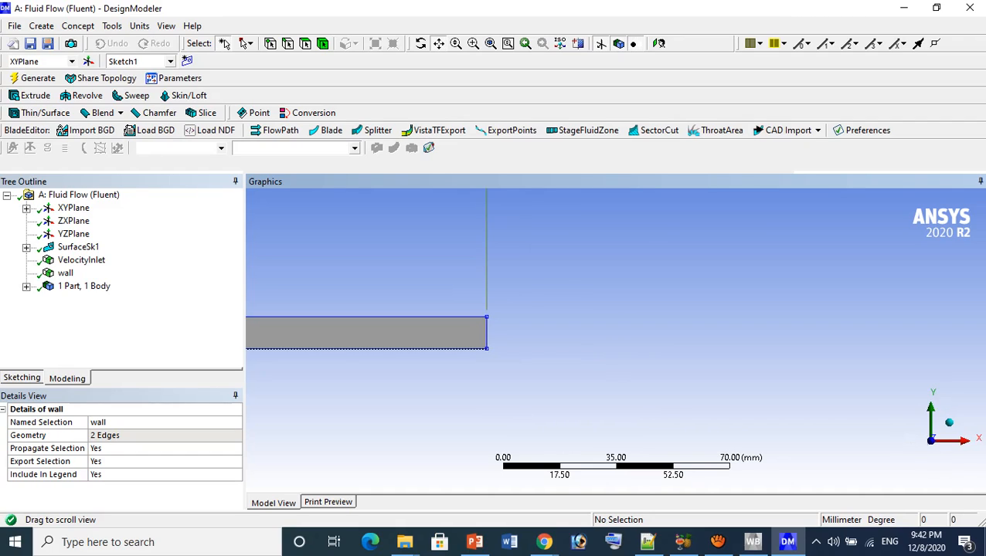
{"action": "middle_click_drag", "start_coordinate": [479, 332], "coordinate": [588, 374]}
{"action": "left_click", "coordinate": [955, 457]}
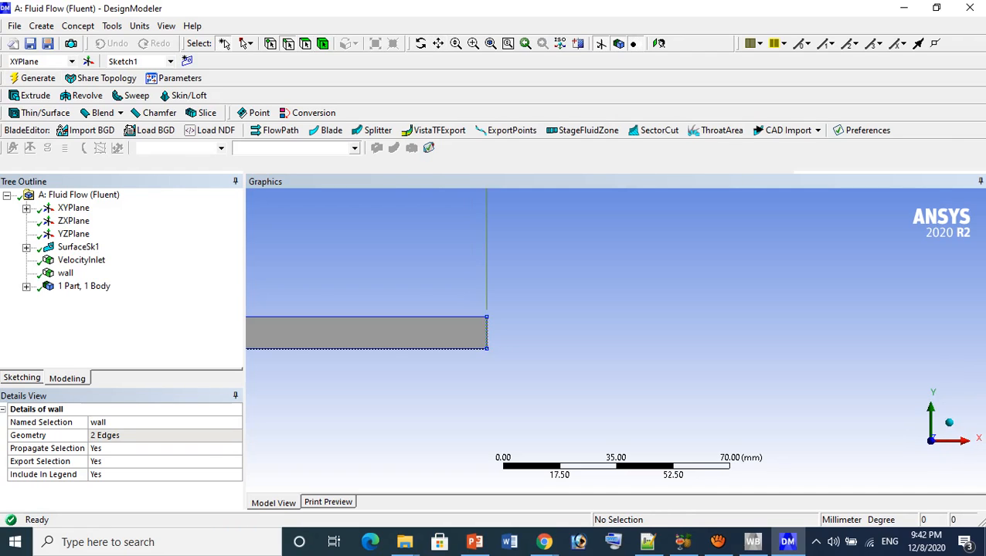
{"action": "left_click", "coordinate": [486, 334]}
{"action": "right_click", "coordinate": [486, 335]}
{"action": "left_click", "coordinate": [541, 302]}
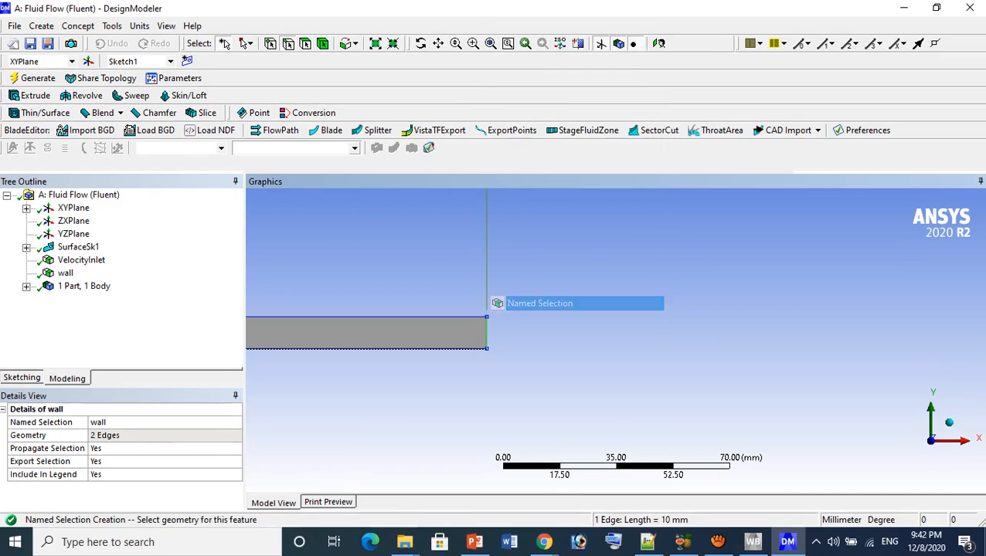
{"action": "left_click", "coordinate": [112, 421]}
{"action": "type", "text": "pressu"}
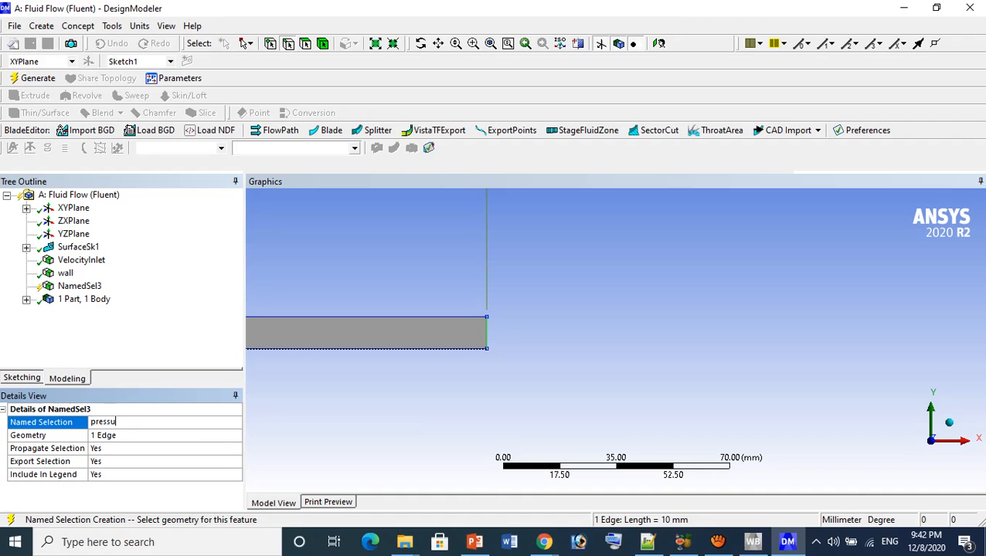
{"action": "type", "text": "re outlet"}
{"action": "key", "text": "Return"}
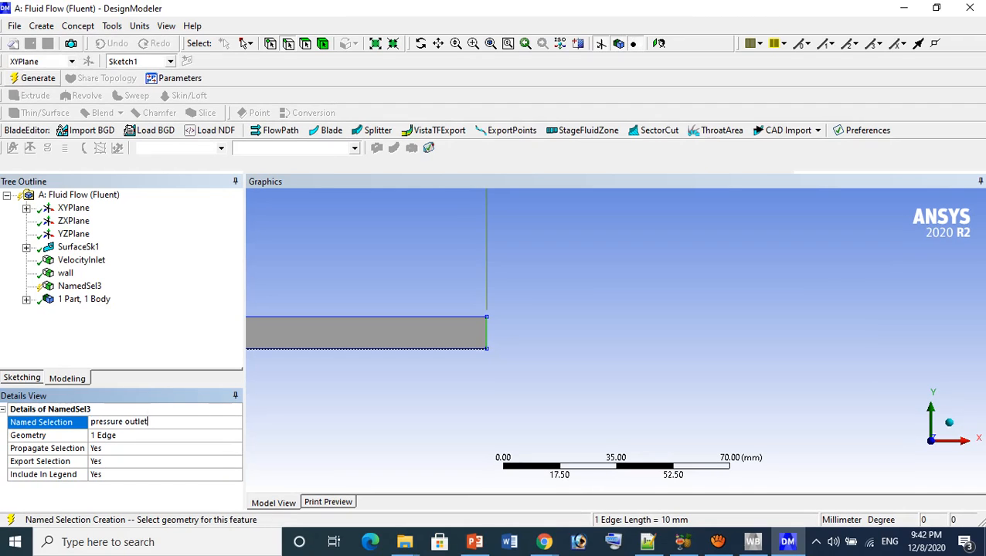
{"action": "left_click", "coordinate": [34, 78]}
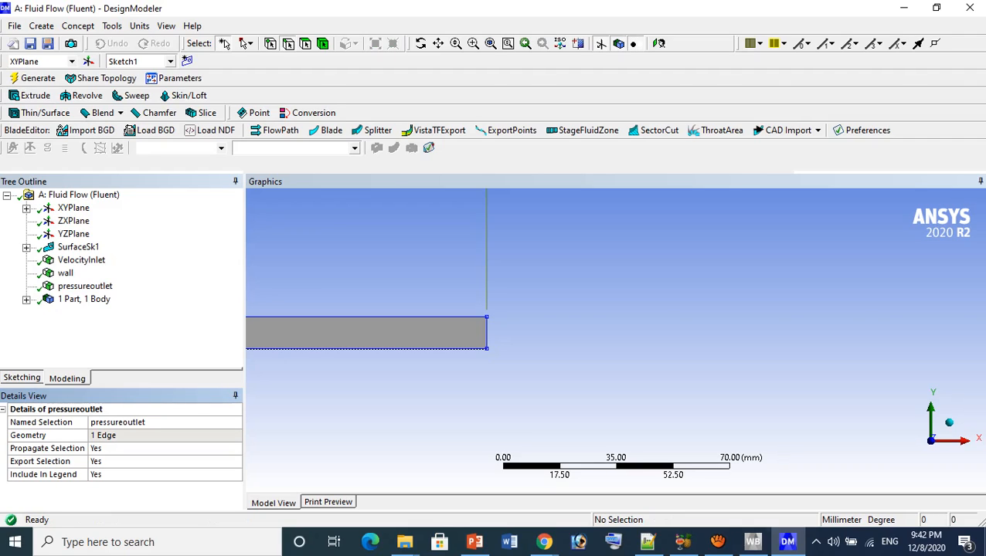
Step: Switch to Workbench and start saving the project, choosing the CFD_Tutorial folder on drive F: as the location
{"action": "left_click", "coordinate": [753, 542]}
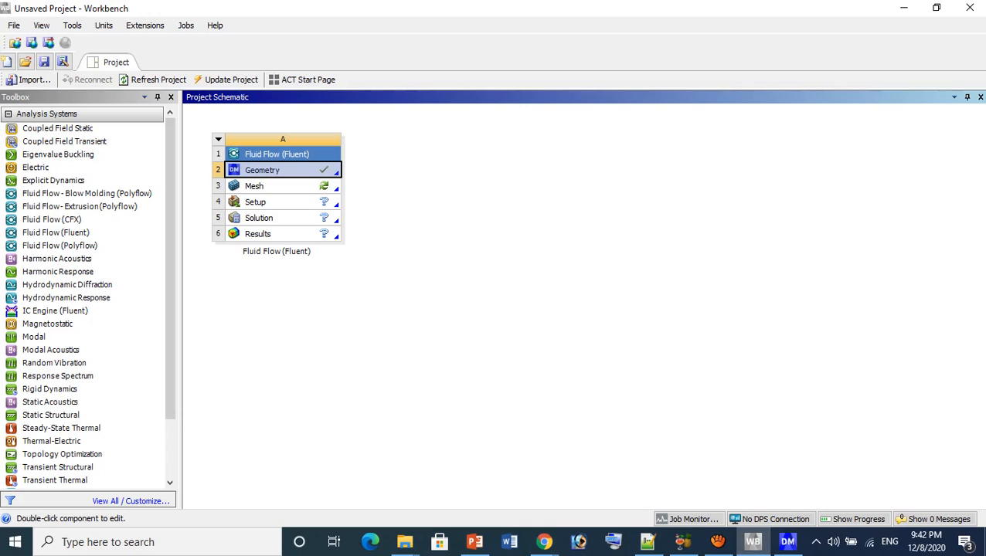
{"action": "left_click", "coordinate": [14, 25]}
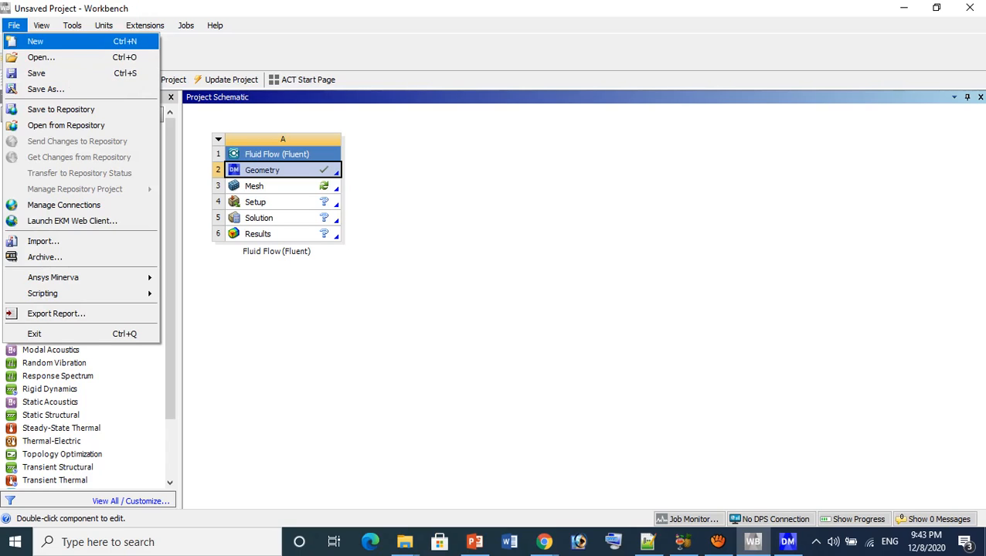
{"action": "left_click", "coordinate": [37, 74]}
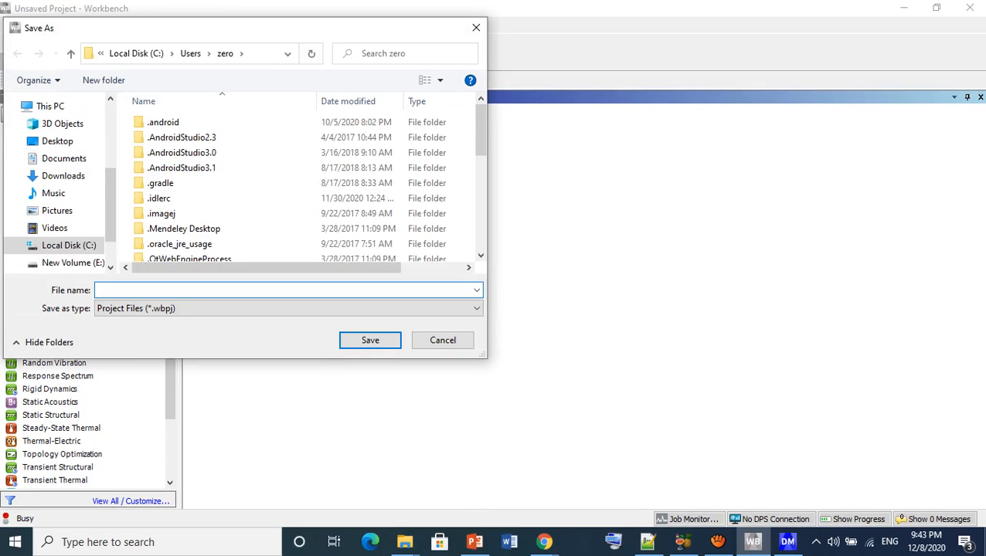
{"action": "left_click", "coordinate": [72, 222]}
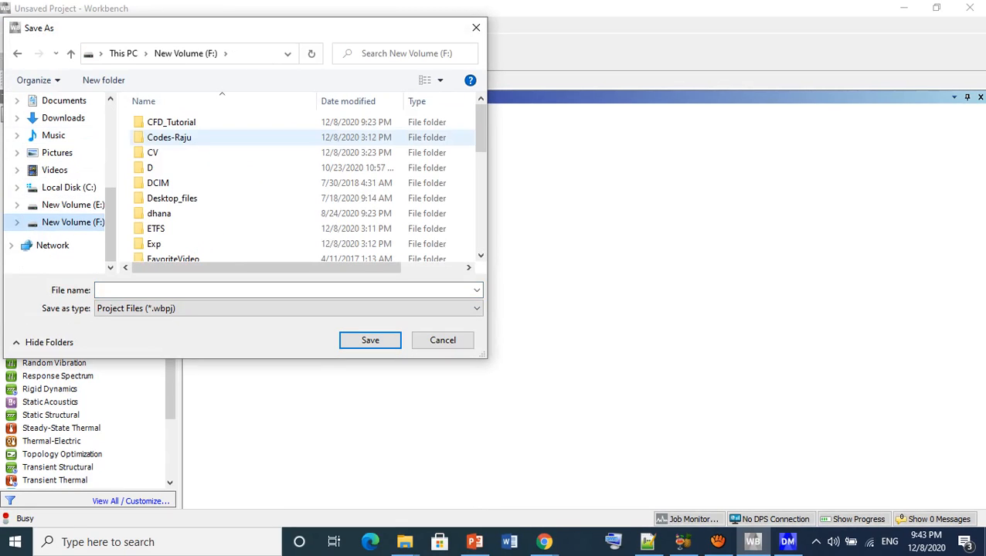
{"action": "left_click", "coordinate": [171, 122]}
{"action": "double_click", "coordinate": [171, 122]}
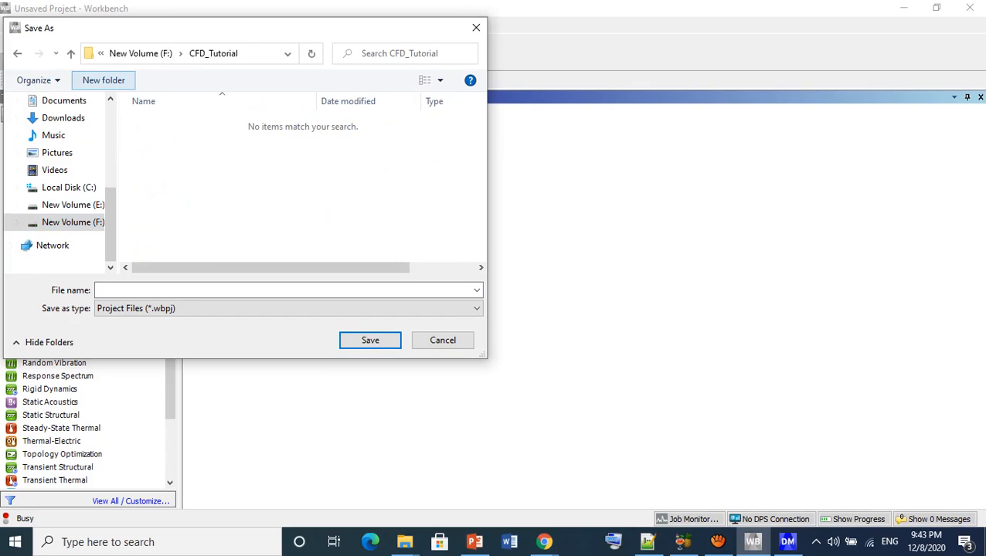
Step: Create a folder named "Flow through a long 2D Pipe" inside CFD_Tutorial and open it
{"action": "left_click", "coordinate": [103, 79]}
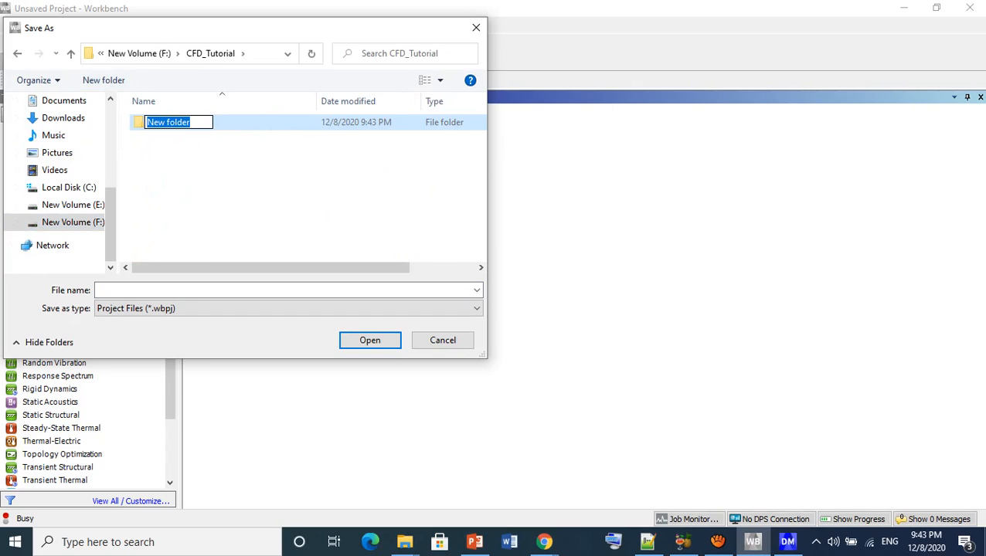
{"action": "type", "text": "F"}
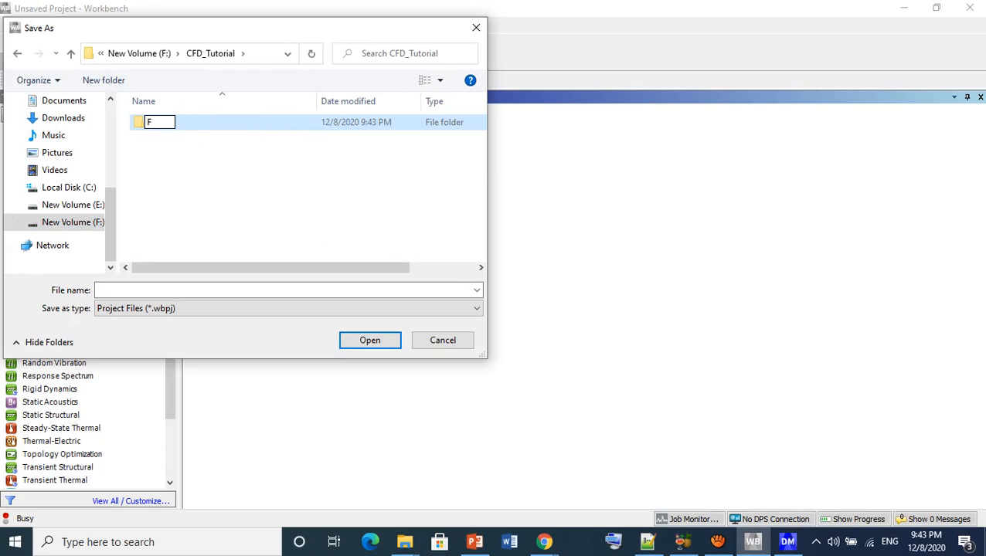
{"action": "type", "text": "low through a "}
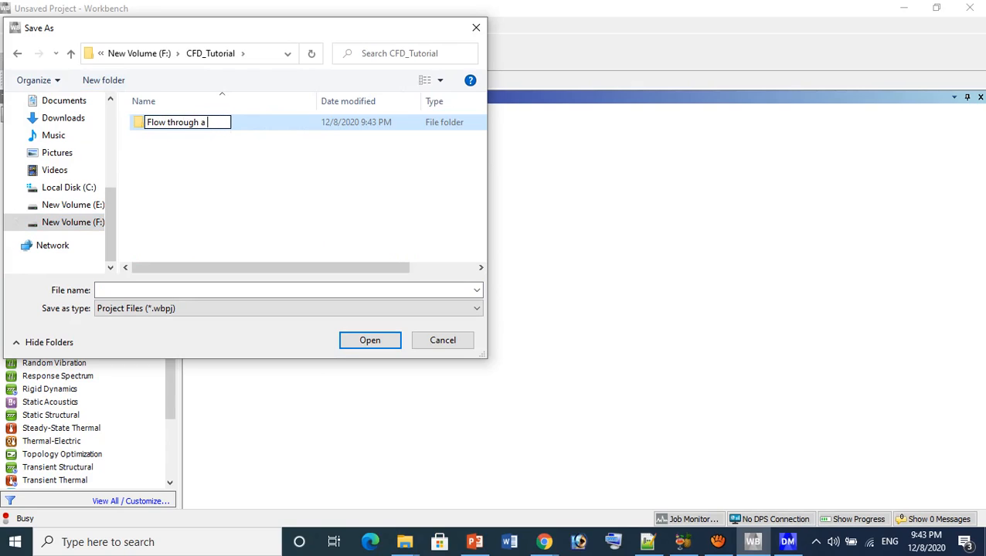
{"action": "type", "text": "long 2D Pipe"}
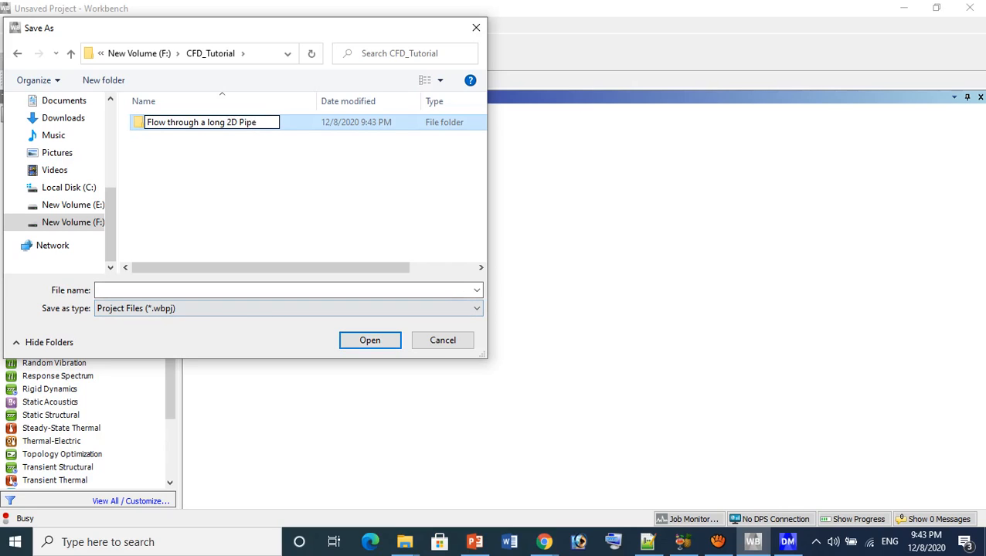
{"action": "key", "text": "Return"}
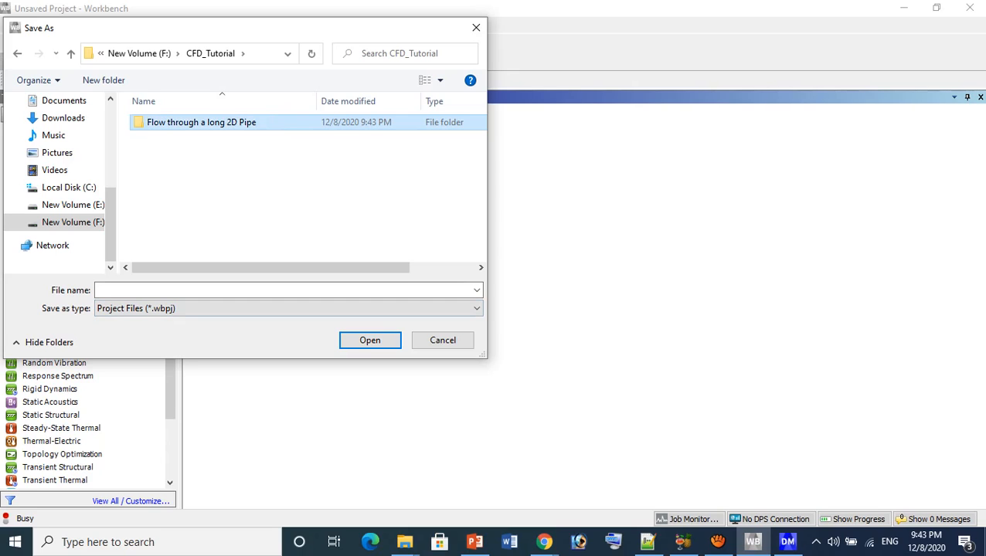
{"action": "key", "text": "Return"}
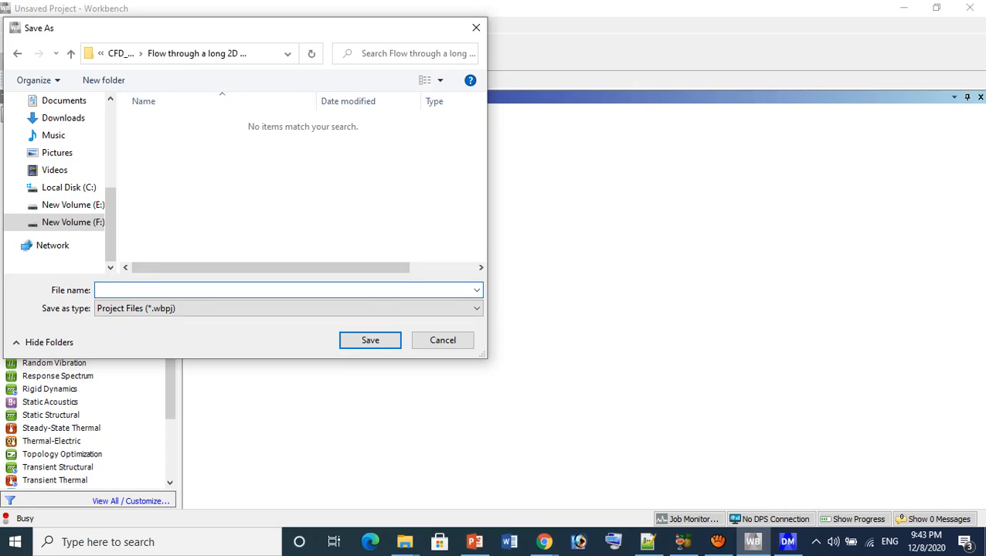
Step: Save the project under the name "Flow through a long 2D Pipe", reusing the folder's name, inside that folder
{"action": "key", "text": "alt+Left"}
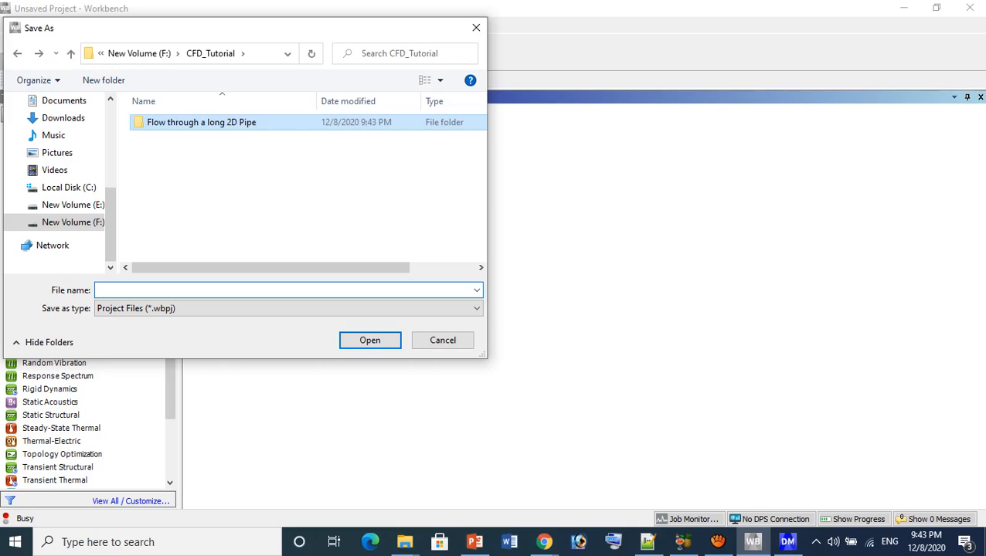
{"action": "left_click", "coordinate": [201, 122]}
{"action": "key", "text": "ctrl+c"}
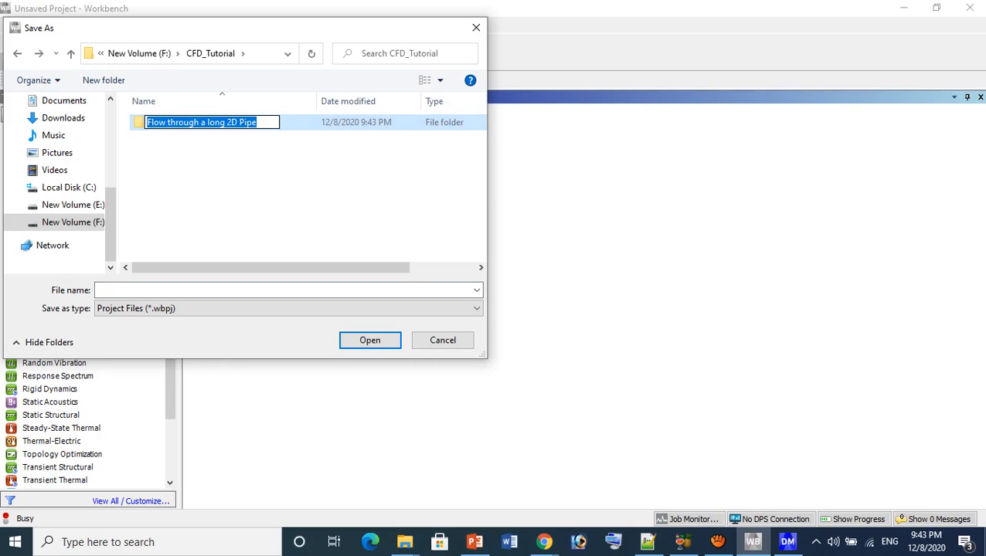
{"action": "left_click", "coordinate": [247, 205]}
{"action": "double_click", "coordinate": [201, 122]}
{"action": "left_click", "coordinate": [193, 290]}
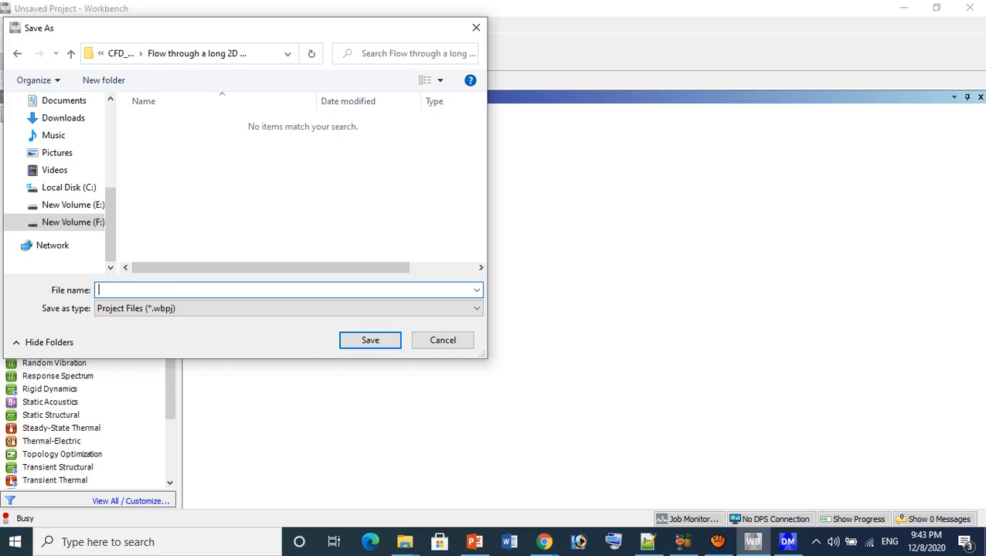
{"action": "key", "text": "ctrl+v"}
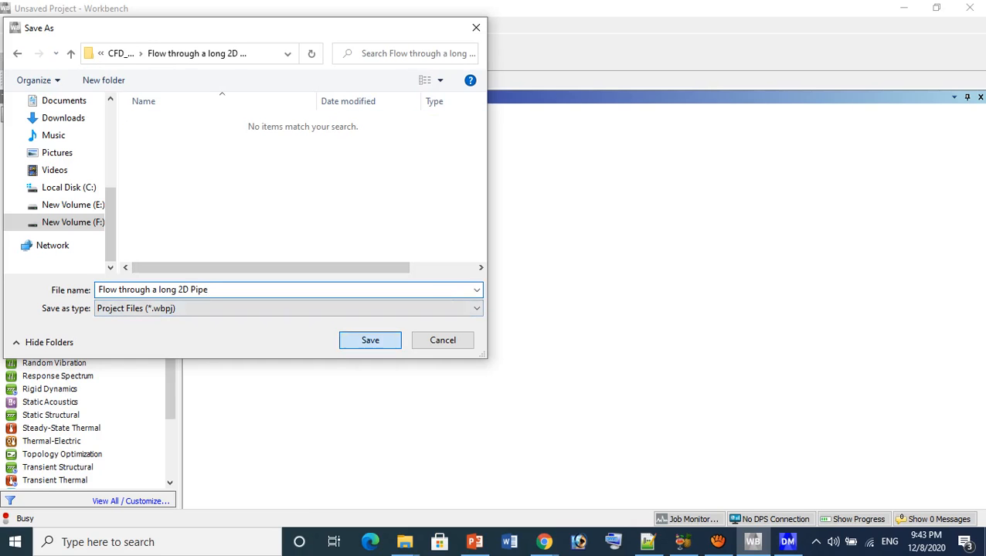
{"action": "key", "text": "Return"}
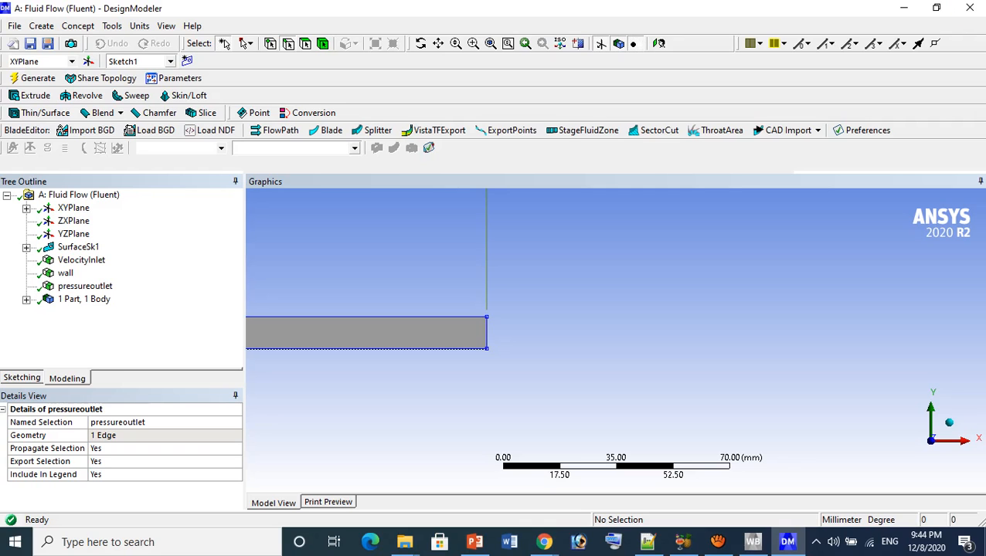
Step: Close DesignModeler and open the Mesh cell of the Fluid Flow (Fluent) system in Meshing
{"action": "key", "text": "alt+F4"}
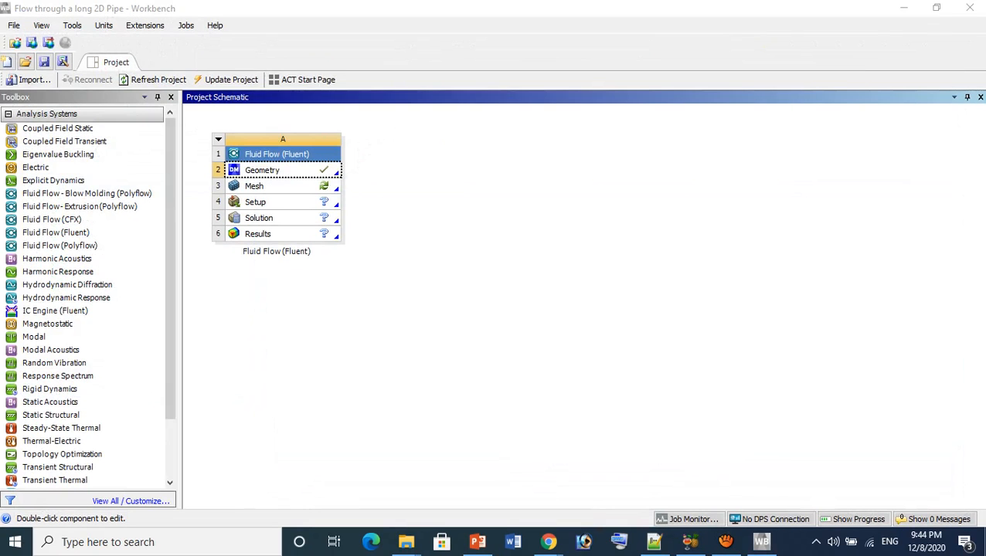
{"action": "double_click", "coordinate": [255, 186]}
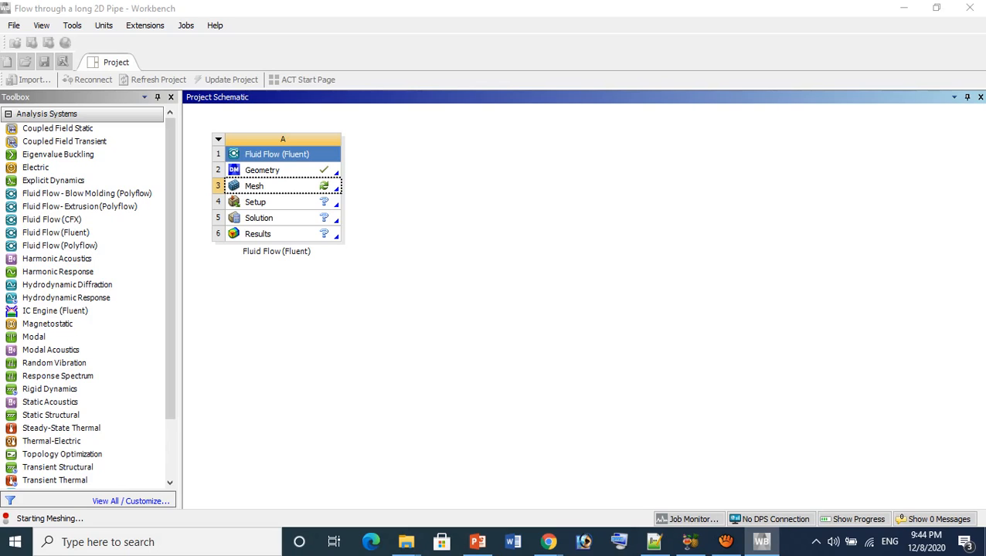
{"action": "left_click", "coordinate": [725, 542]}
{"action": "left_click", "coordinate": [639, 334]}
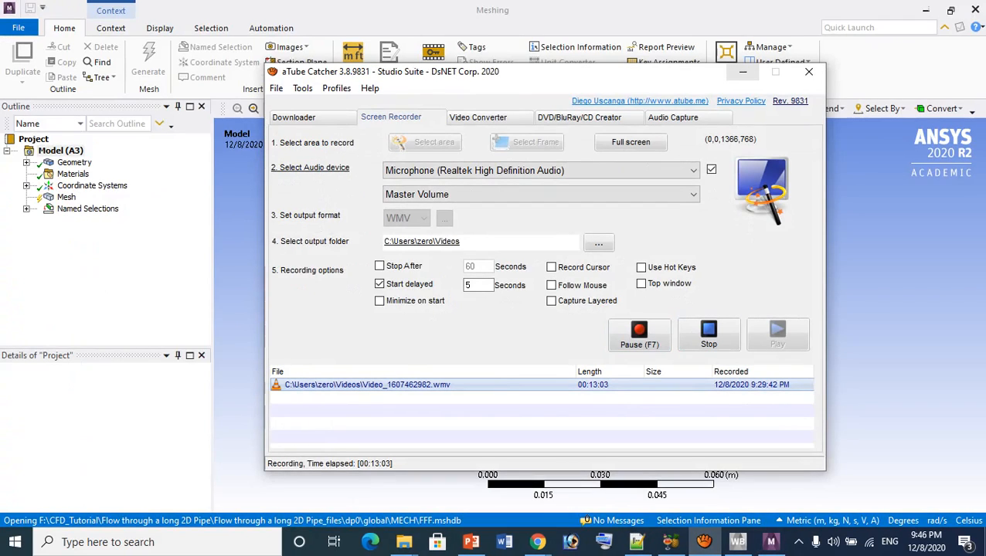
{"action": "left_click", "coordinate": [742, 72]}
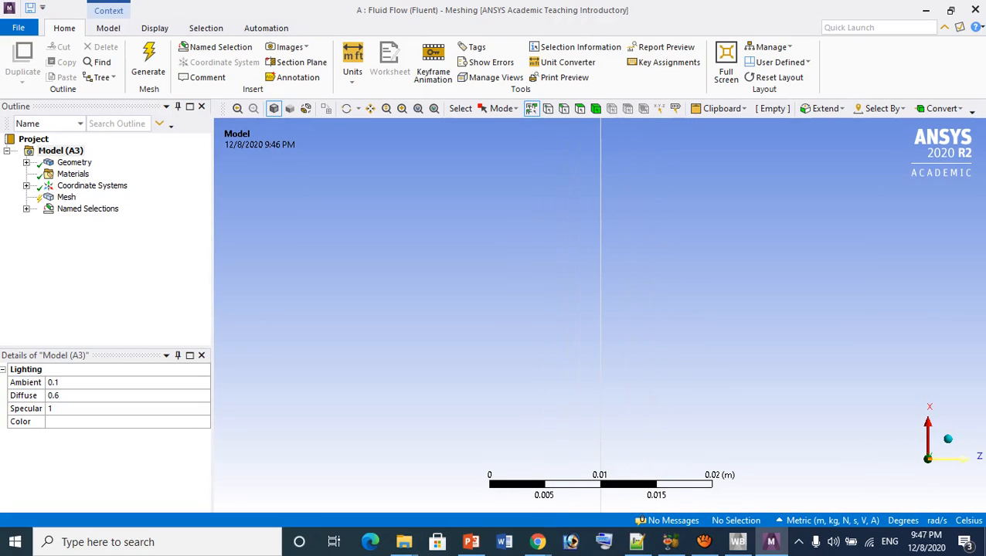
Step: Orient the view square to the pipe surface in the XY plane and fit the whole surface in view
{"action": "middle_click_drag", "start_coordinate": [557, 270], "coordinate": [649, 356]}
{"action": "left_click", "coordinate": [936, 435]}
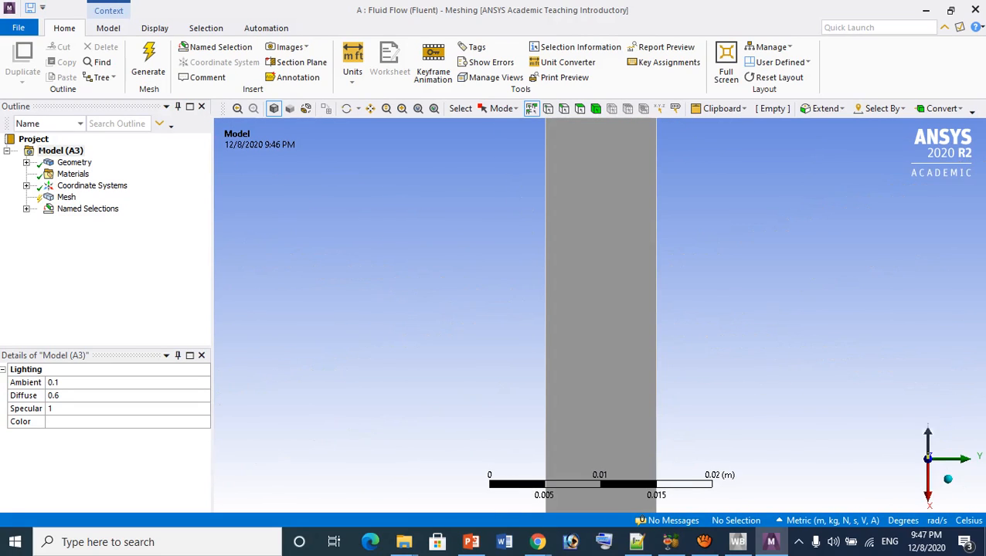
{"action": "left_click", "coordinate": [928, 484]}
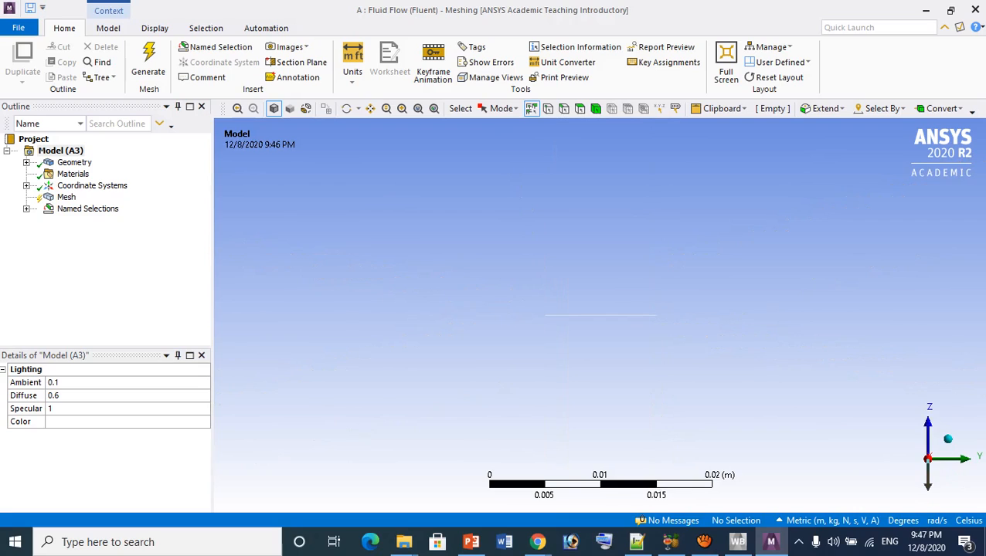
{"action": "left_click", "coordinate": [961, 459]}
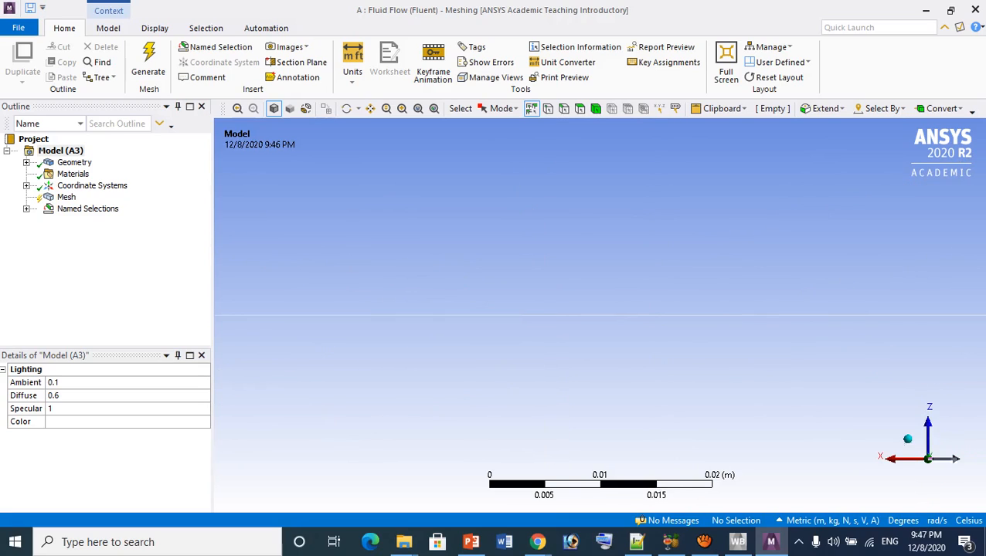
{"action": "left_click", "coordinate": [928, 425]}
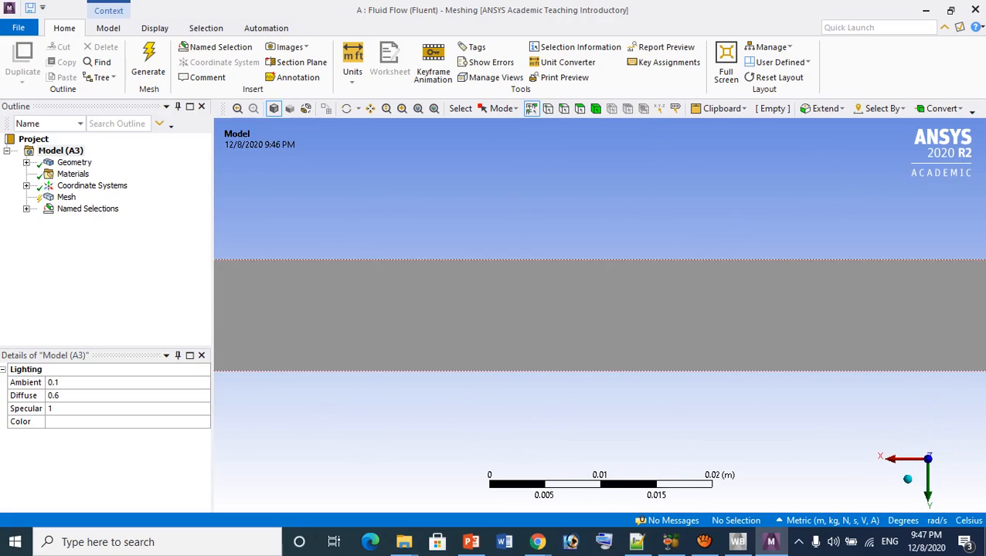
{"action": "middle_click_drag", "start_coordinate": [610, 347], "coordinate": [579, 235]}
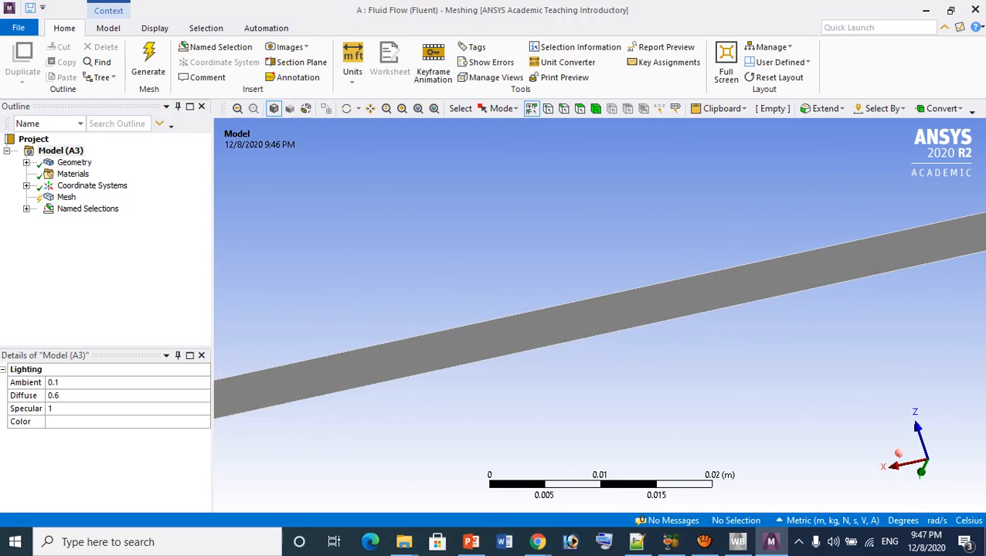
{"action": "left_click", "coordinate": [895, 467]}
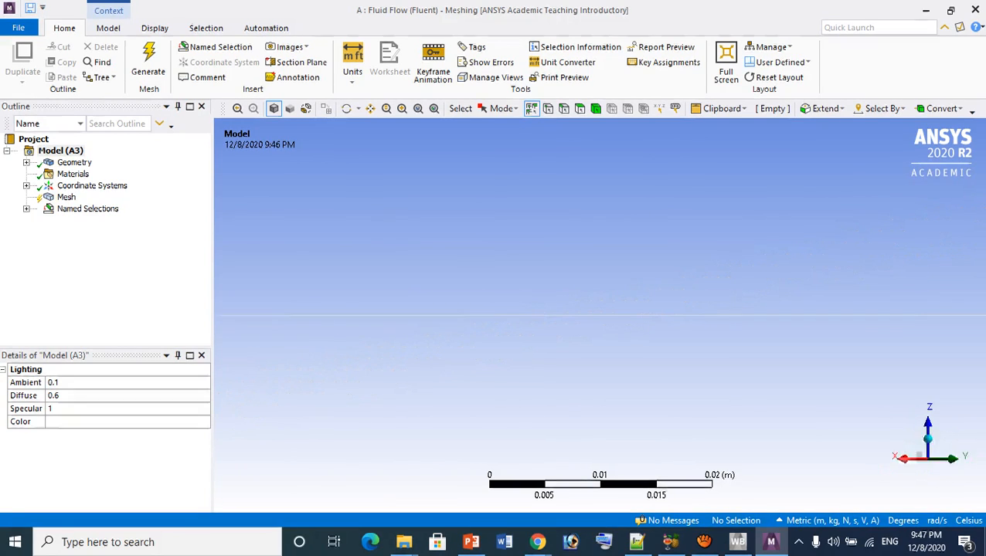
{"action": "left_click", "coordinate": [928, 427]}
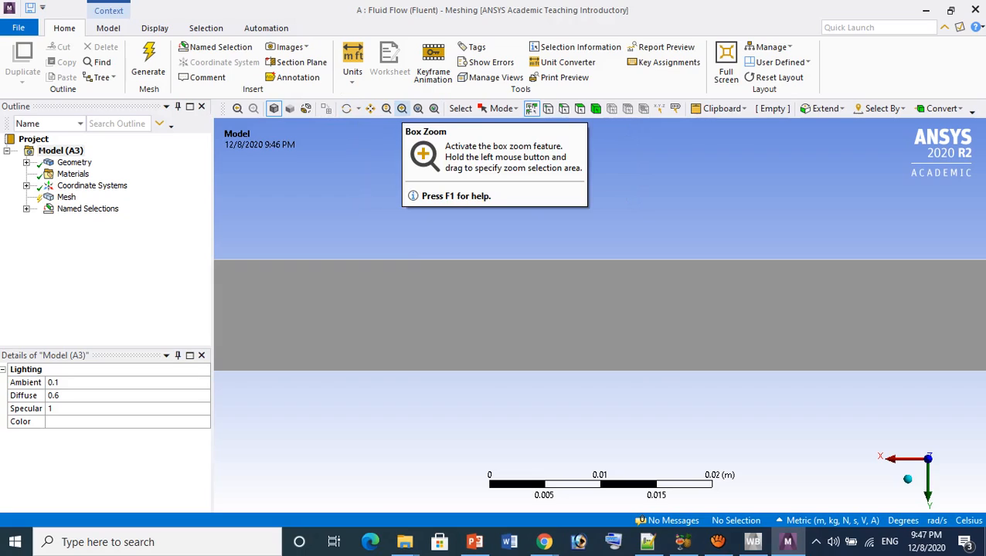
{"action": "left_click", "coordinate": [418, 109]}
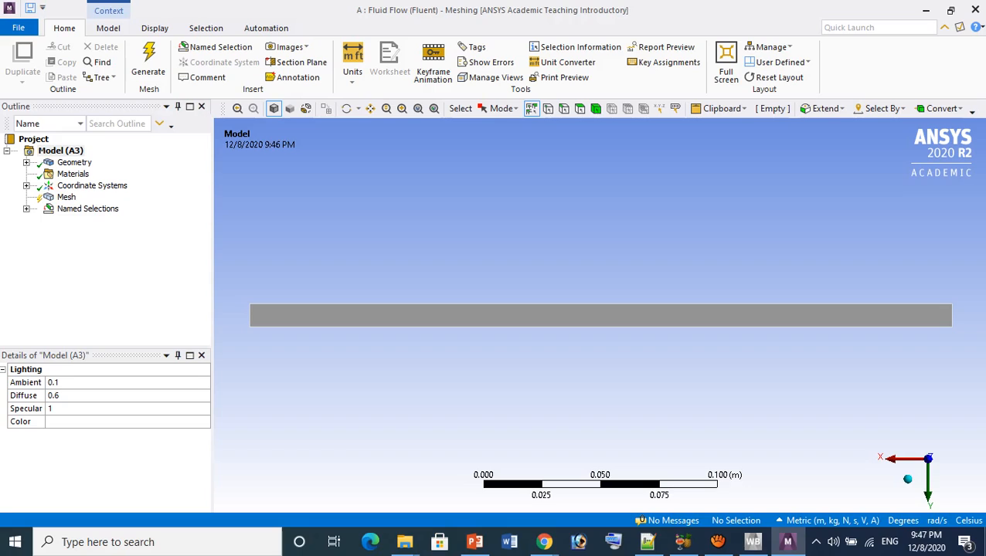
Step: Check which edges belong to the VelocityInlet, wall and pressureoutlet named selections with X pointing right, and show the Mesh object's details
{"action": "left_click", "coordinate": [26, 209]}
{"action": "left_click", "coordinate": [99, 221]}
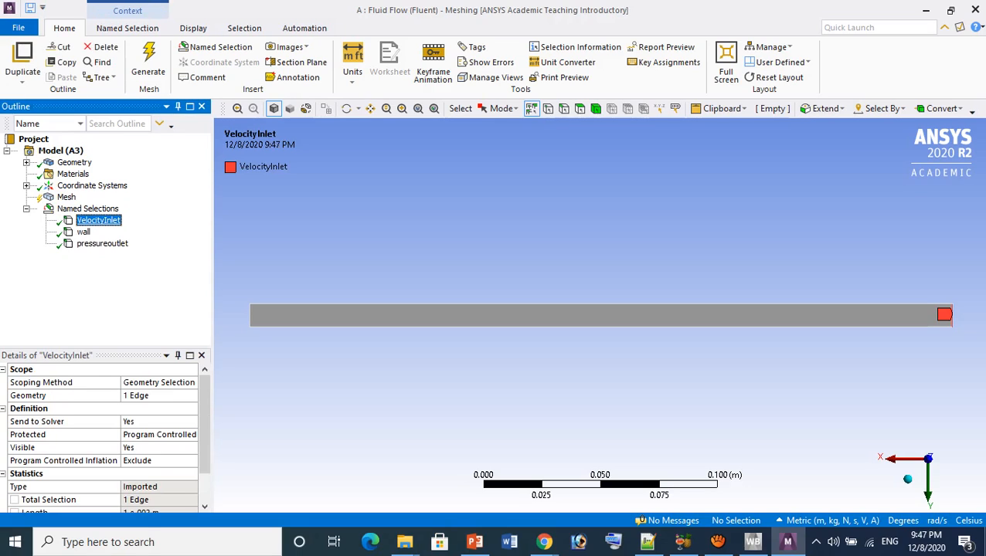
{"action": "left_click", "coordinate": [102, 245]}
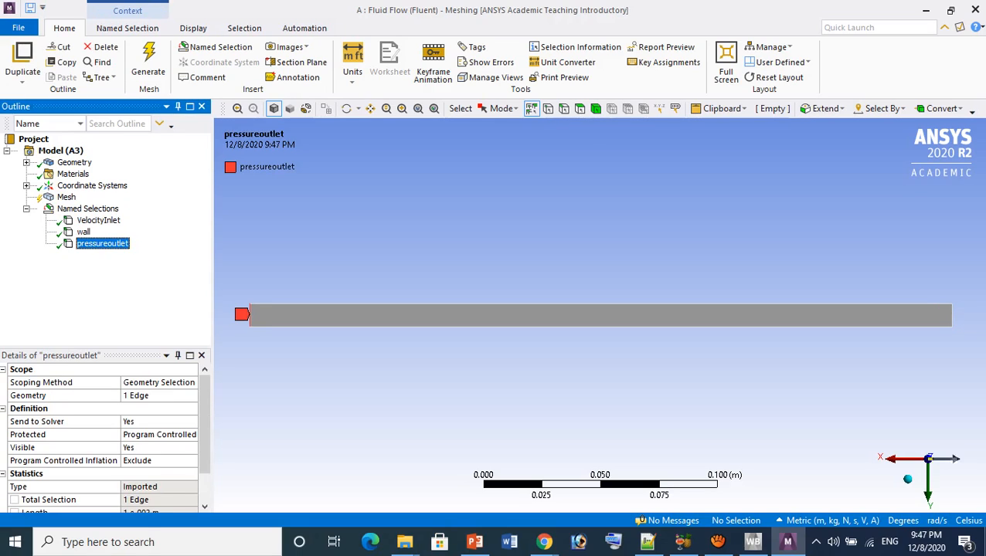
{"action": "left_click", "coordinate": [890, 458]}
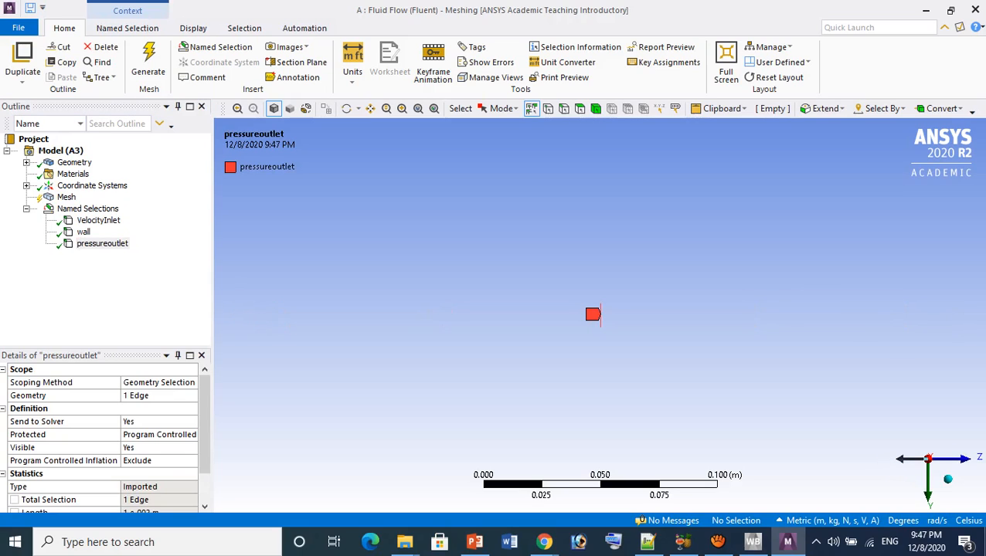
{"action": "left_click", "coordinate": [903, 459]}
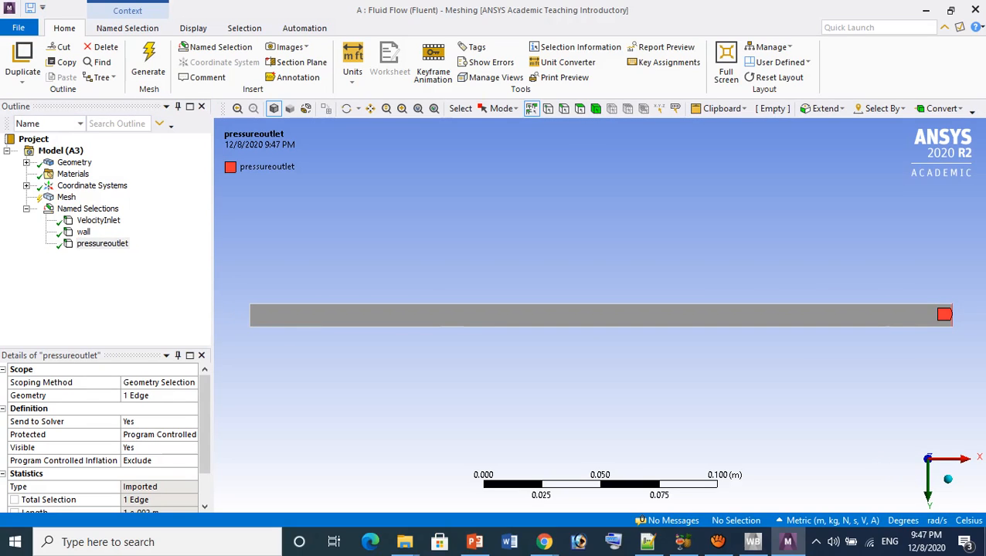
{"action": "left_click", "coordinate": [102, 244]}
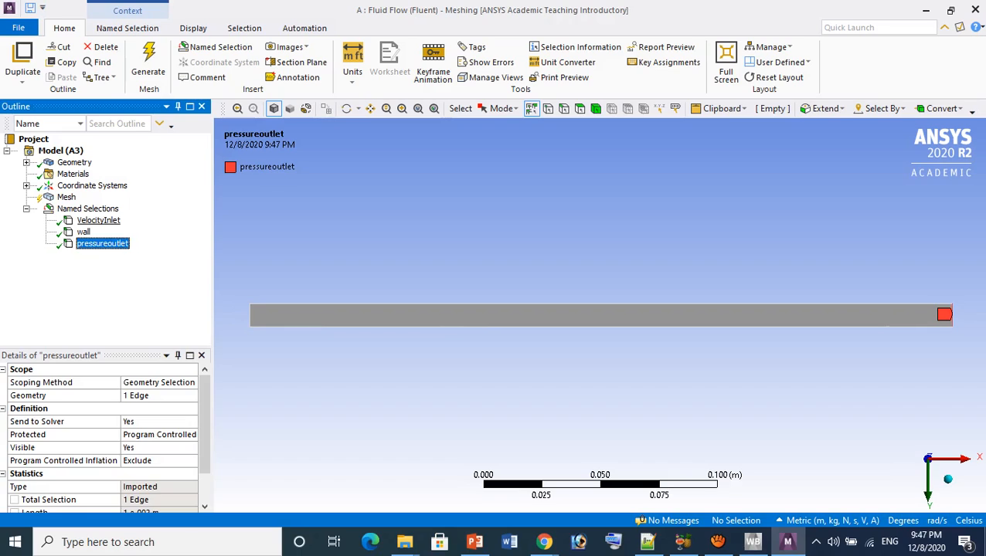
{"action": "left_click", "coordinate": [99, 221]}
{"action": "left_click", "coordinate": [102, 243]}
{"action": "left_click", "coordinate": [83, 232]}
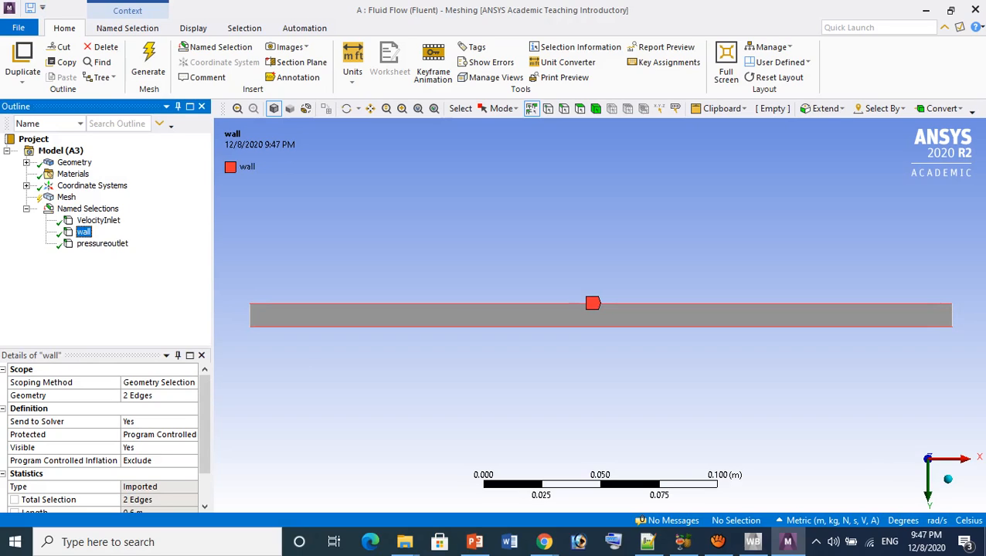
{"action": "left_click", "coordinate": [67, 197]}
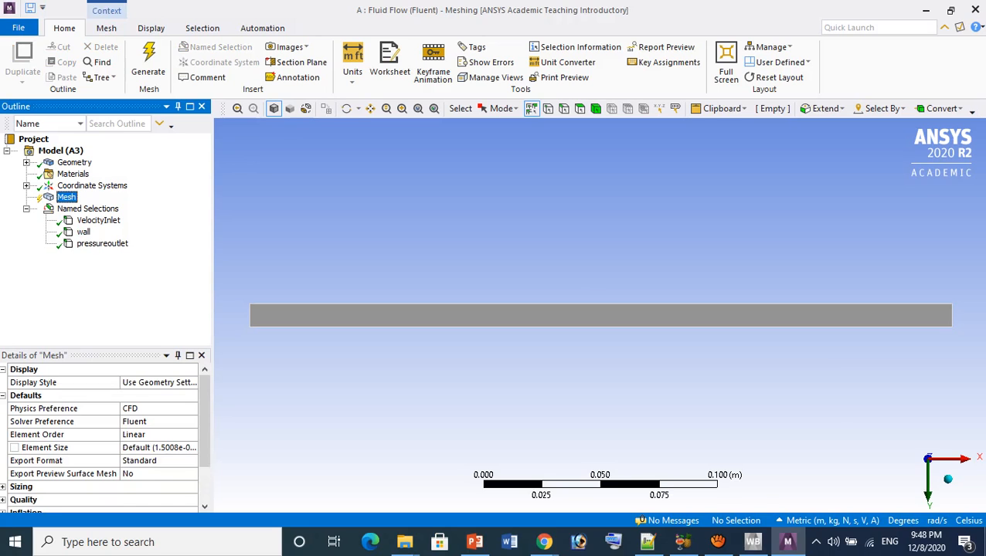
{"action": "left_click", "coordinate": [718, 542]}
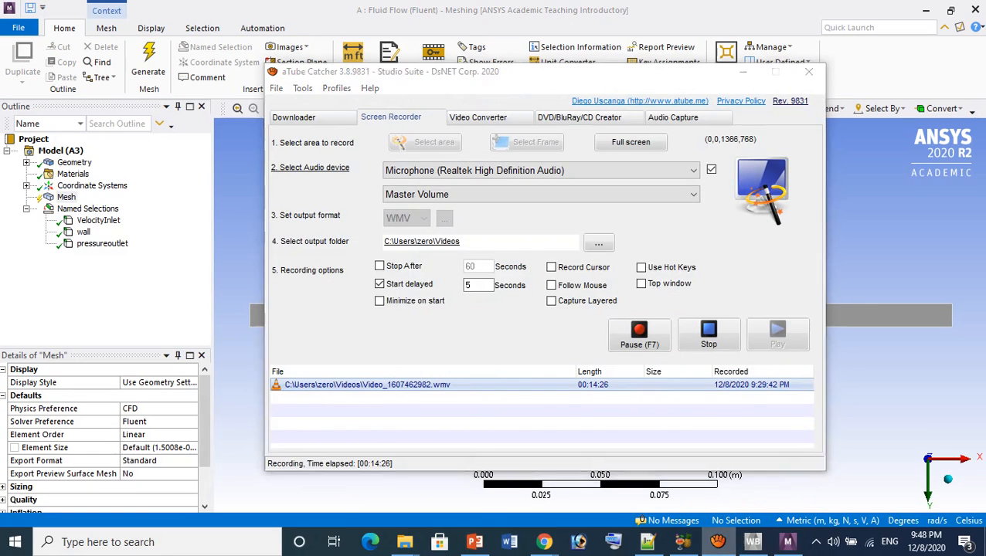
{"action": "left_click", "coordinate": [744, 72]}
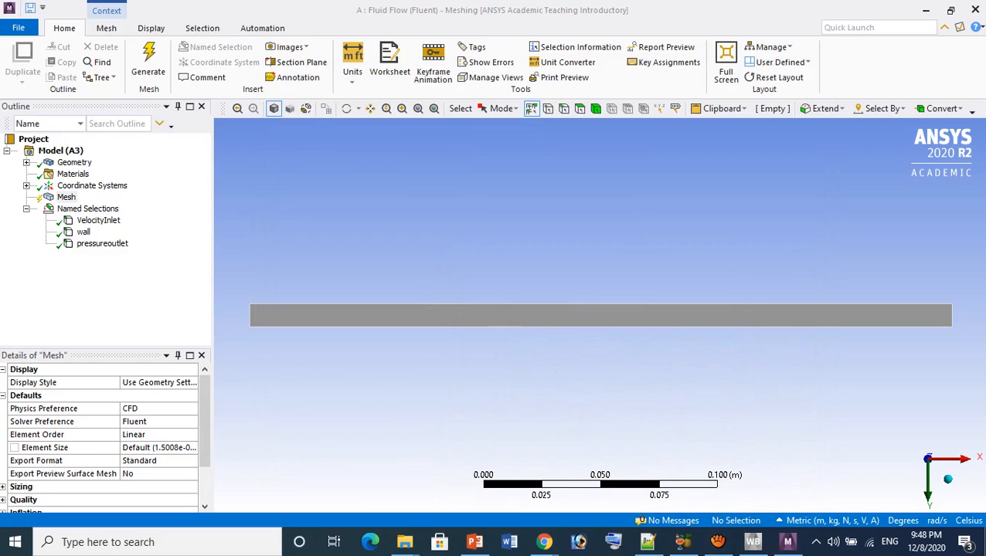
Step: Enlarge the mesh details area and expand the Sizing group to review its settings
{"action": "left_click_drag", "start_coordinate": [106, 348], "coordinate": [106, 279]}
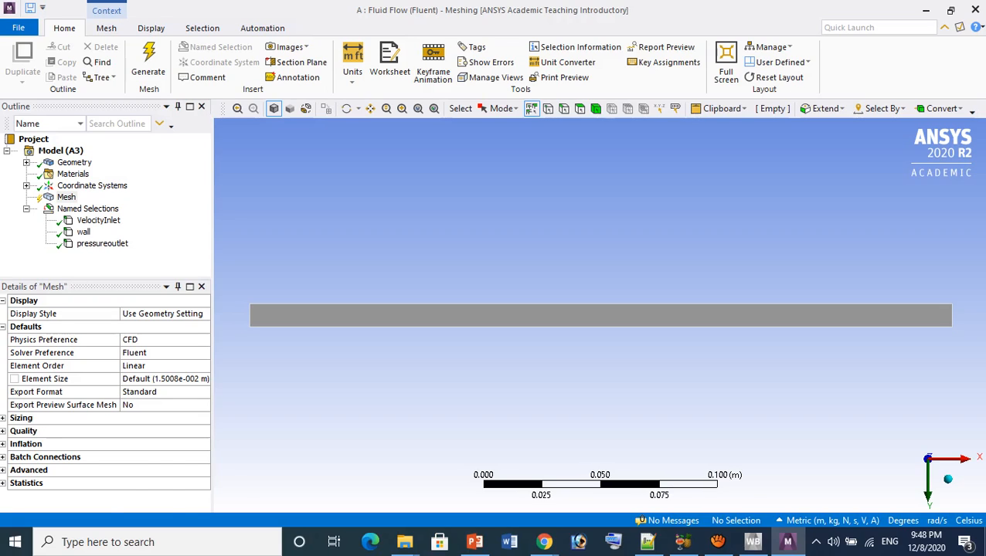
{"action": "left_click", "coordinate": [3, 418]}
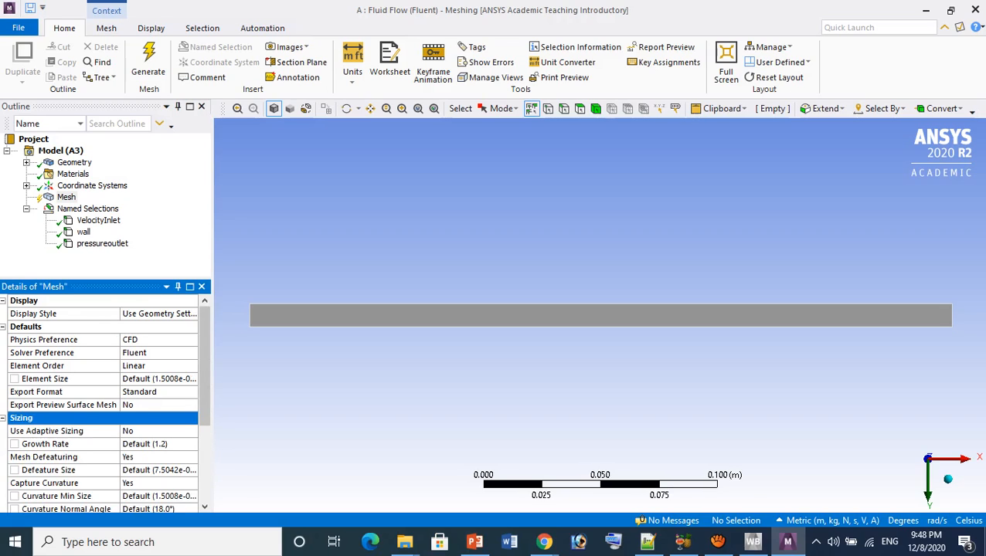
{"action": "scroll", "coordinate": [204, 363], "scroll_direction": "down", "scroll_amount": 2}
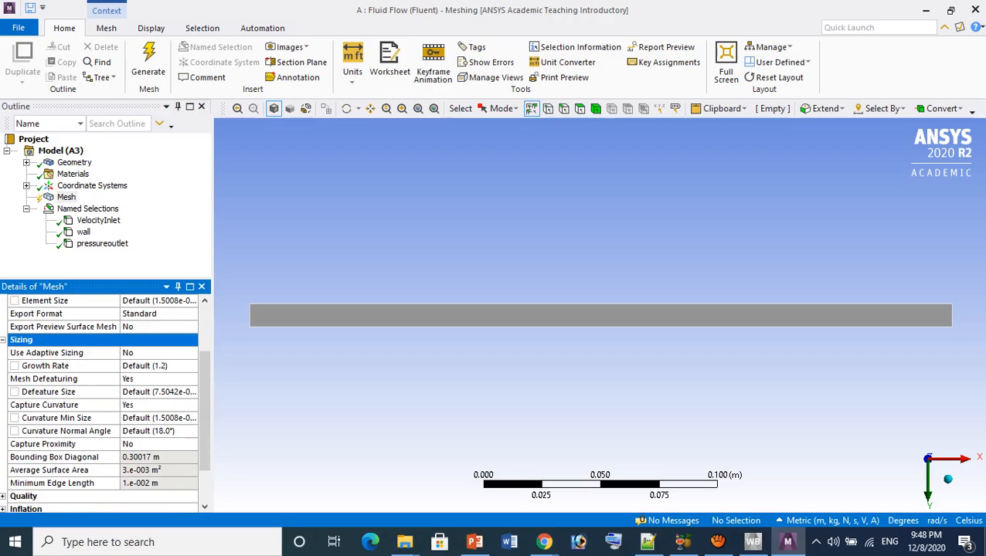
{"action": "scroll", "coordinate": [100, 398], "scroll_direction": "down", "scroll_amount": 1}
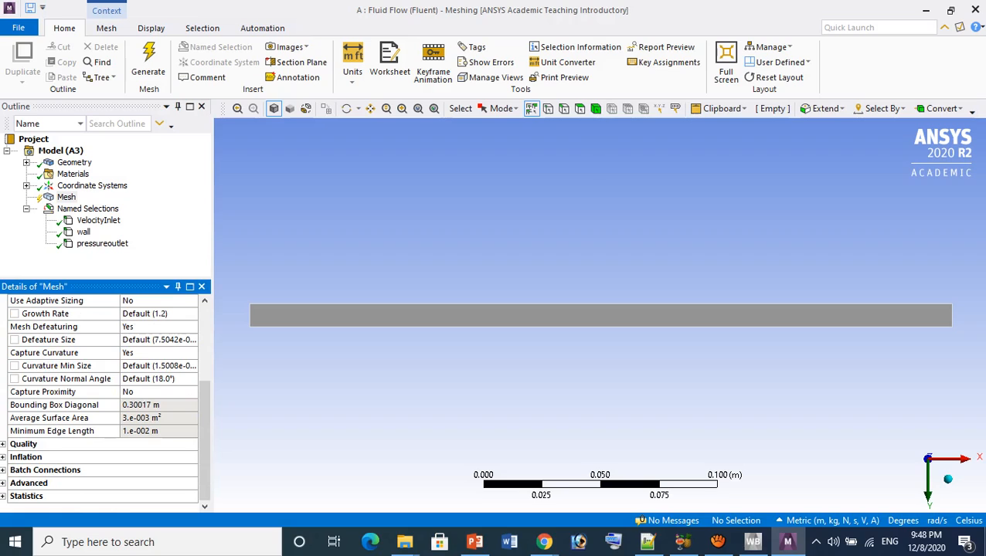
{"action": "scroll", "coordinate": [101, 398], "scroll_direction": "up", "scroll_amount": 1}
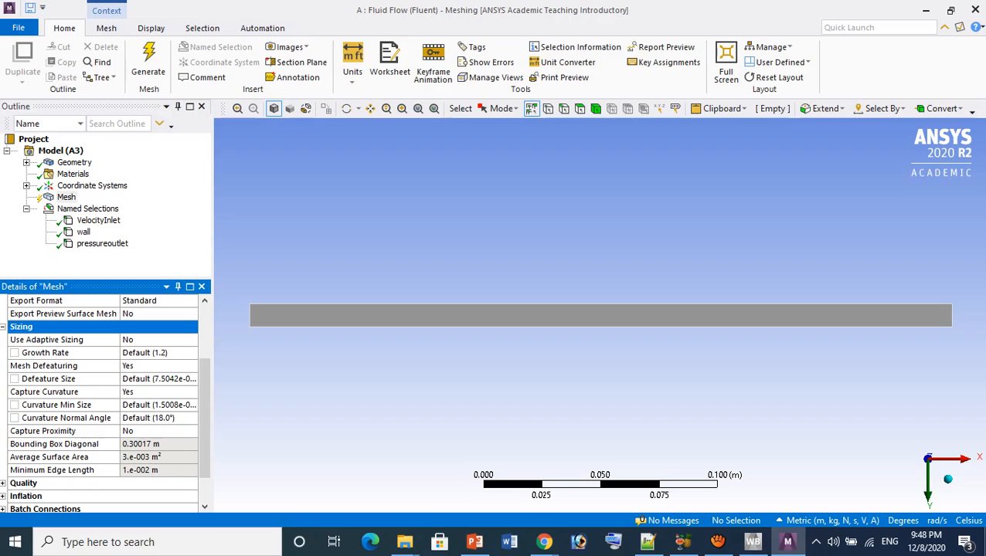
Step: Examine the mesh's Inflation settings, including the Use Automatic Inflation option, and collapse the group again
{"action": "left_click", "coordinate": [26, 496]}
{"action": "scroll", "coordinate": [101, 402], "scroll_direction": "down", "scroll_amount": 1}
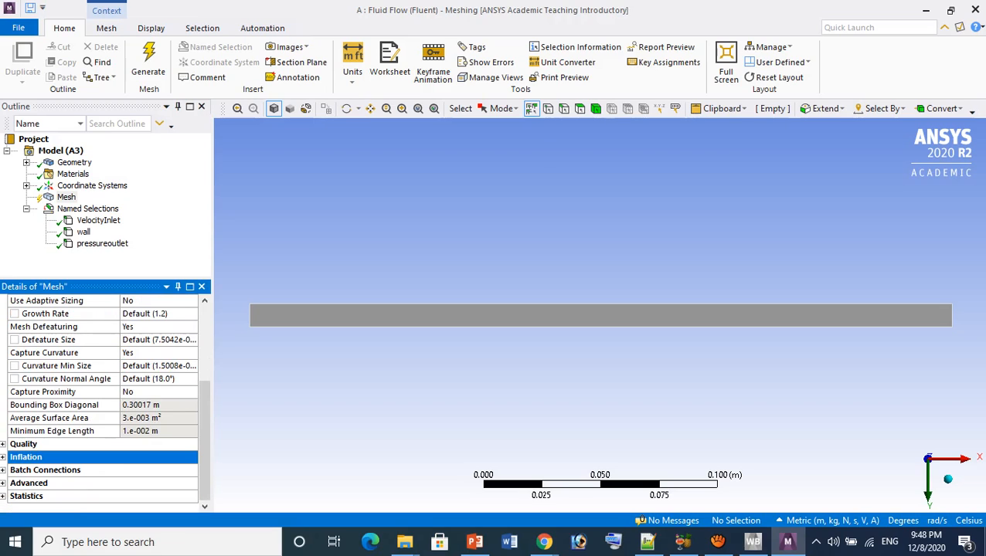
{"action": "left_click", "coordinate": [3, 457]}
{"action": "scroll", "coordinate": [101, 402], "scroll_direction": "down", "scroll_amount": 2}
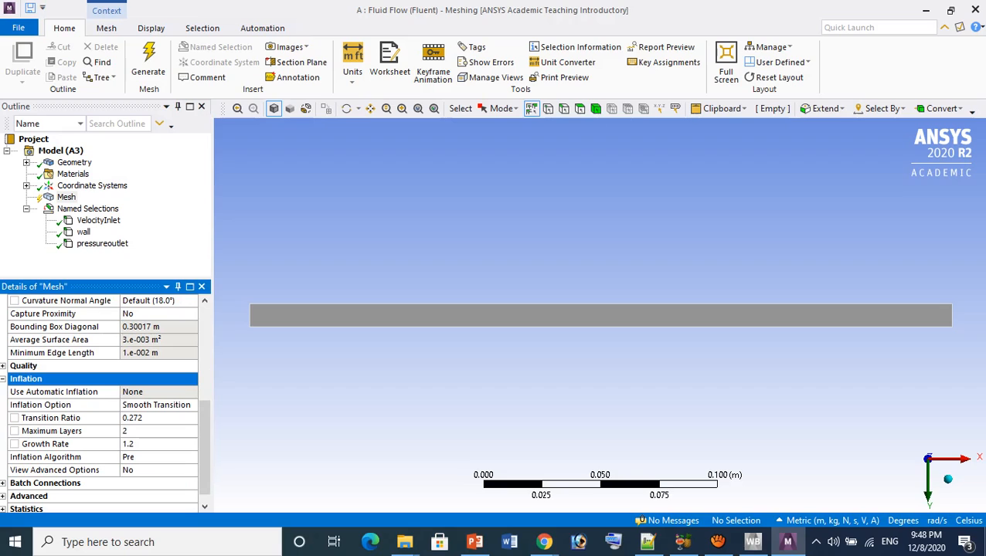
{"action": "left_click", "coordinate": [159, 392]}
{"action": "left_click", "coordinate": [148, 392]}
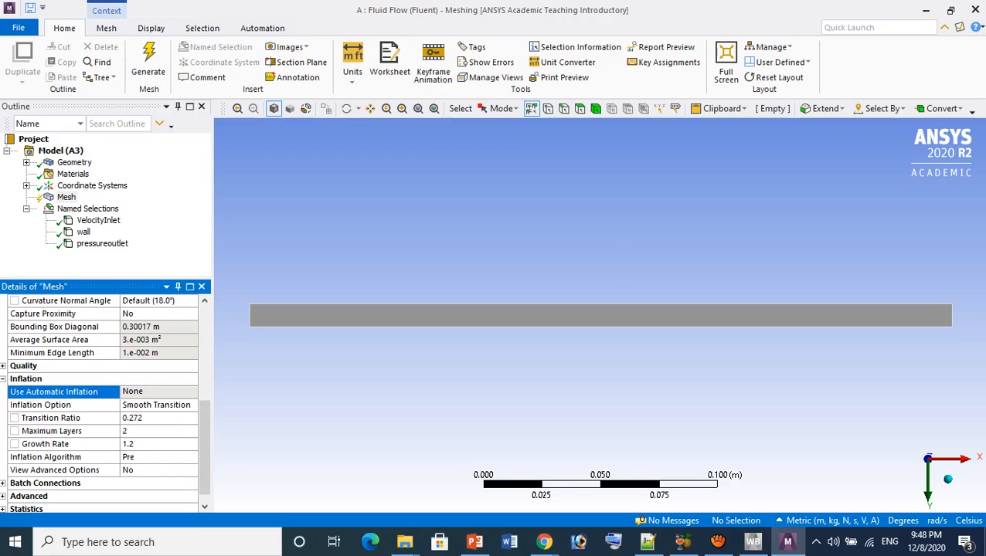
{"action": "left_click", "coordinate": [3, 379]}
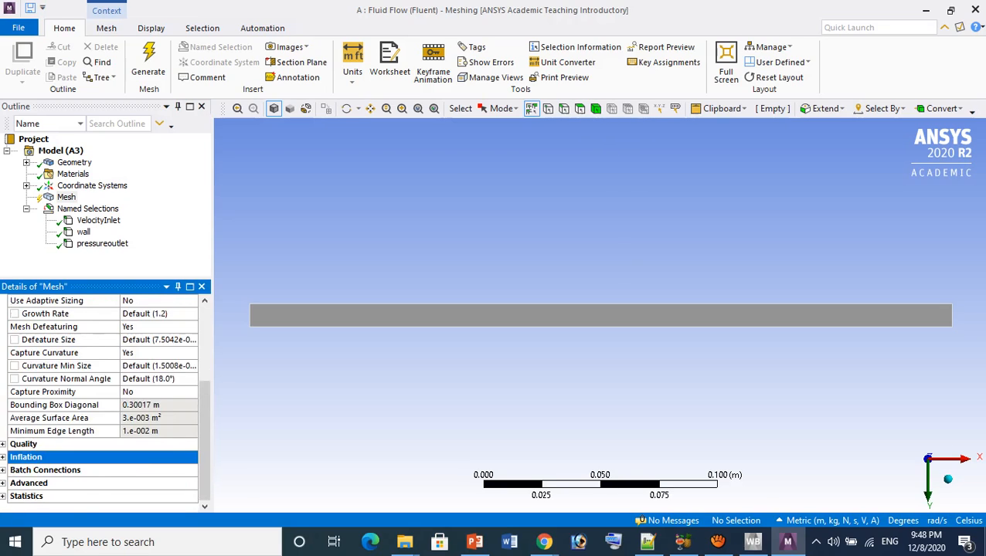
Step: Collapse the Sizing group and set the mesh element size to 0.1 m
{"action": "scroll", "coordinate": [102, 404], "scroll_direction": "up", "scroll_amount": 2}
{"action": "left_click", "coordinate": [3, 366]}
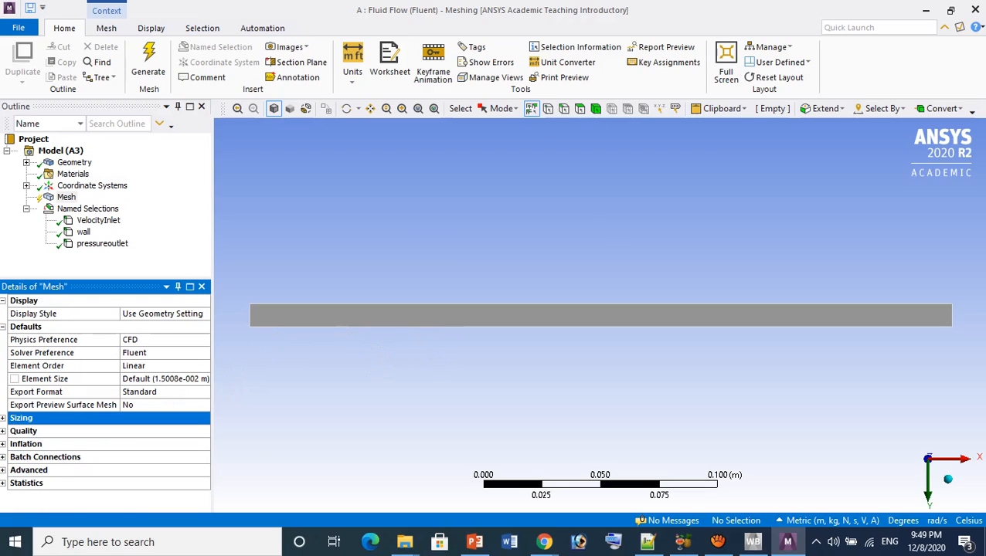
{"action": "left_click", "coordinate": [165, 380]}
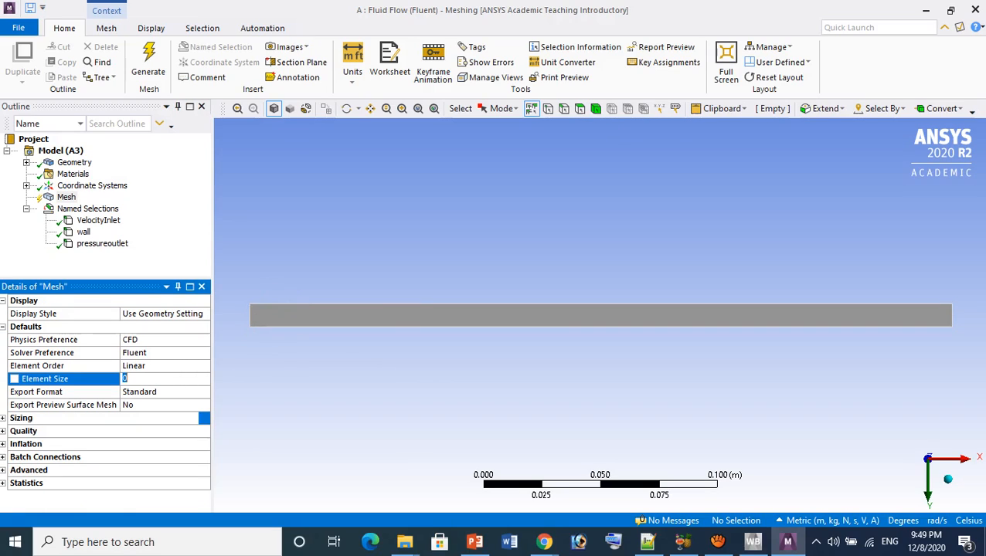
{"action": "type", "text": "0.1"}
{"action": "key", "text": "Return"}
Step: Set the mesh element order to Quadratic and check the available export format options
{"action": "left_click", "coordinate": [182, 366]}
{"action": "left_click", "coordinate": [203, 366]}
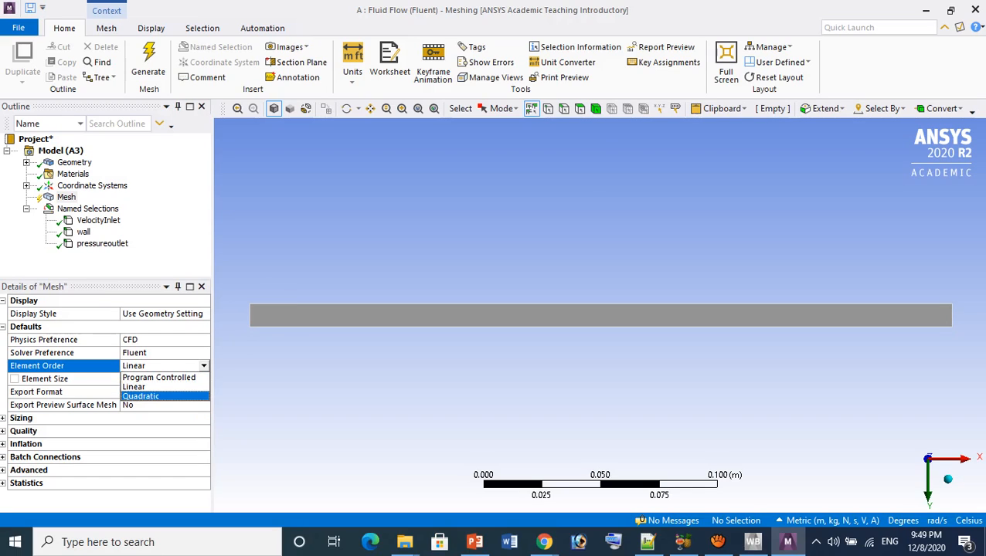
{"action": "left_click", "coordinate": [142, 396]}
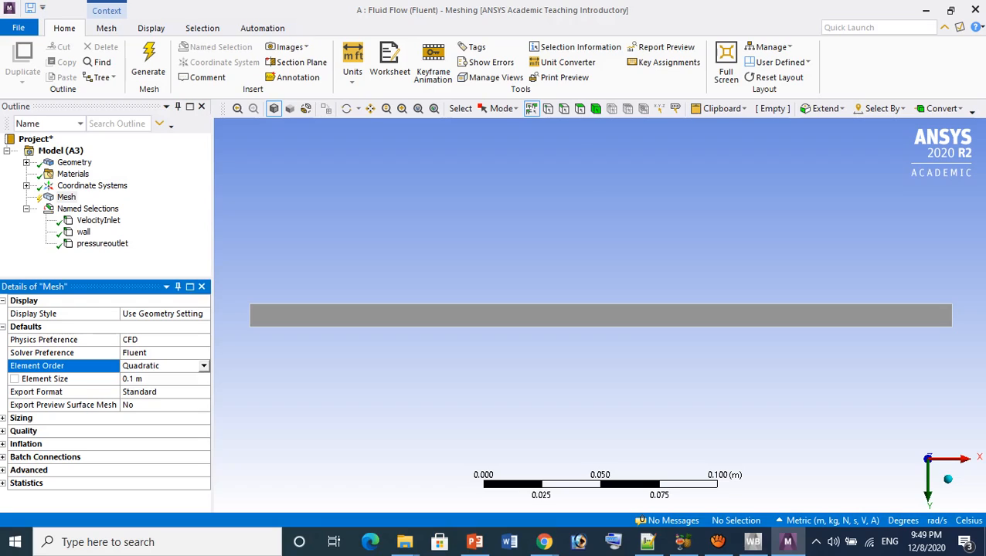
{"action": "left_click", "coordinate": [182, 391]}
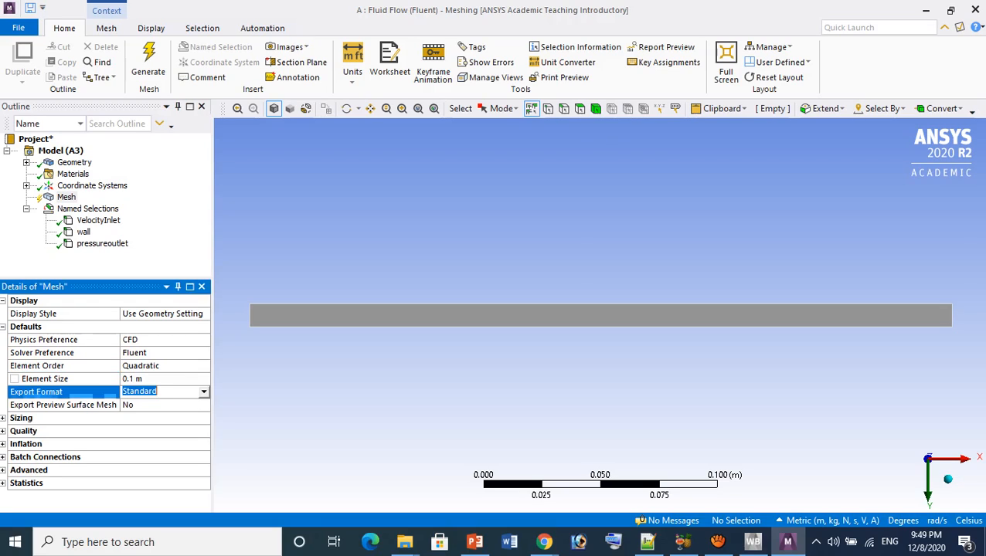
{"action": "left_click", "coordinate": [203, 392]}
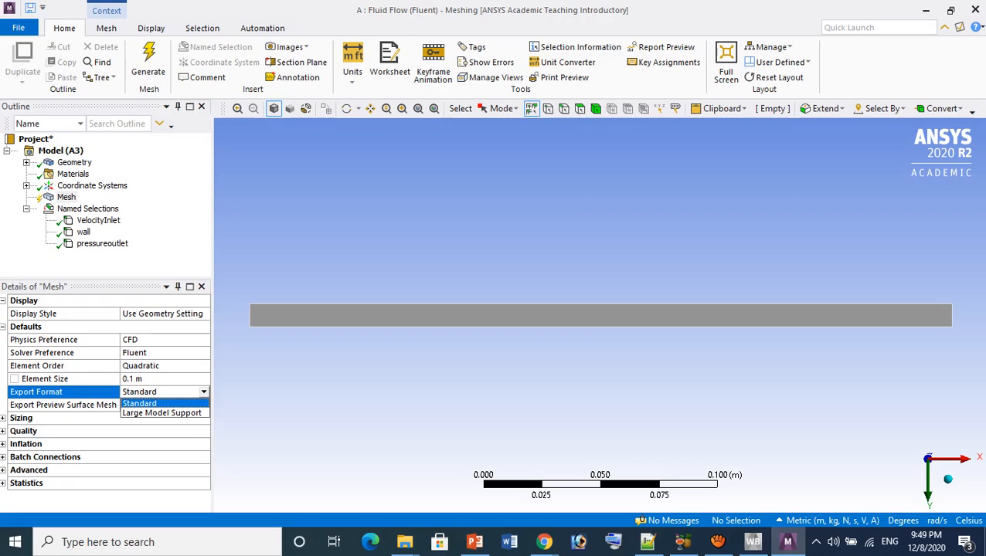
Step: Set the mesh element size to 0.01 m
{"action": "left_click", "coordinate": [164, 378]}
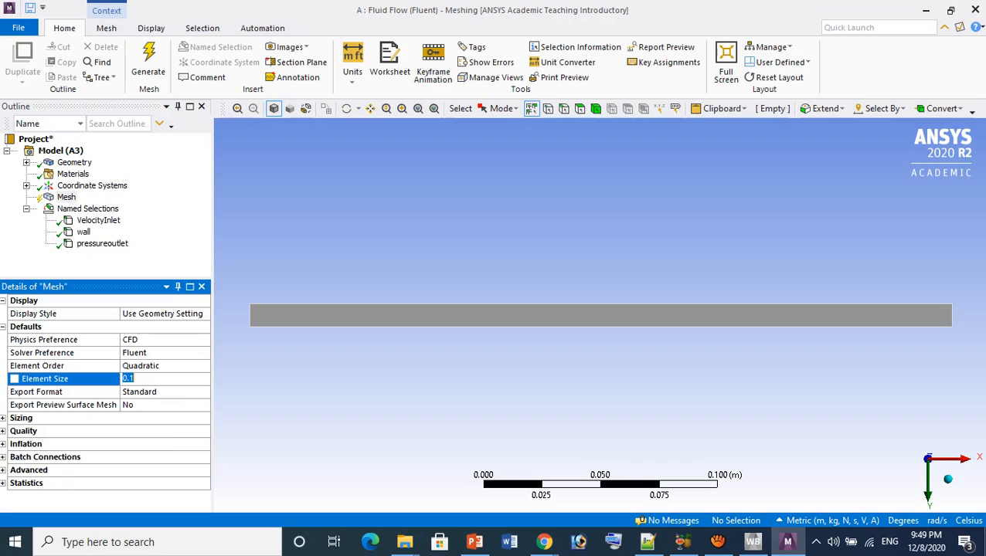
{"action": "left_click", "coordinate": [163, 379]}
{"action": "left_click", "coordinate": [129, 379]}
{"action": "type", "text": "0"}
Step: Expand the Sizing group, check the Use Adaptive Sizing options and generate the mesh
{"action": "left_click", "coordinate": [3, 418]}
{"action": "scroll", "coordinate": [105, 418], "scroll_direction": "down", "scroll_amount": 1}
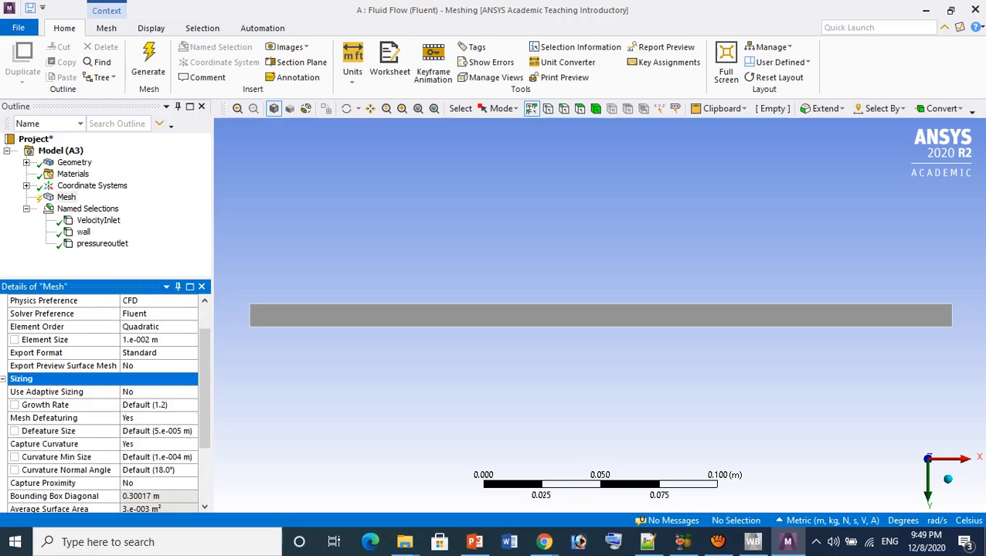
{"action": "left_click", "coordinate": [158, 392]}
{"action": "left_click", "coordinate": [191, 392]}
{"action": "left_click", "coordinate": [155, 405]}
{"action": "left_click", "coordinate": [192, 392]}
{"action": "left_click", "coordinate": [139, 380]}
{"action": "scroll", "coordinate": [105, 402], "scroll_direction": "down", "scroll_amount": 2}
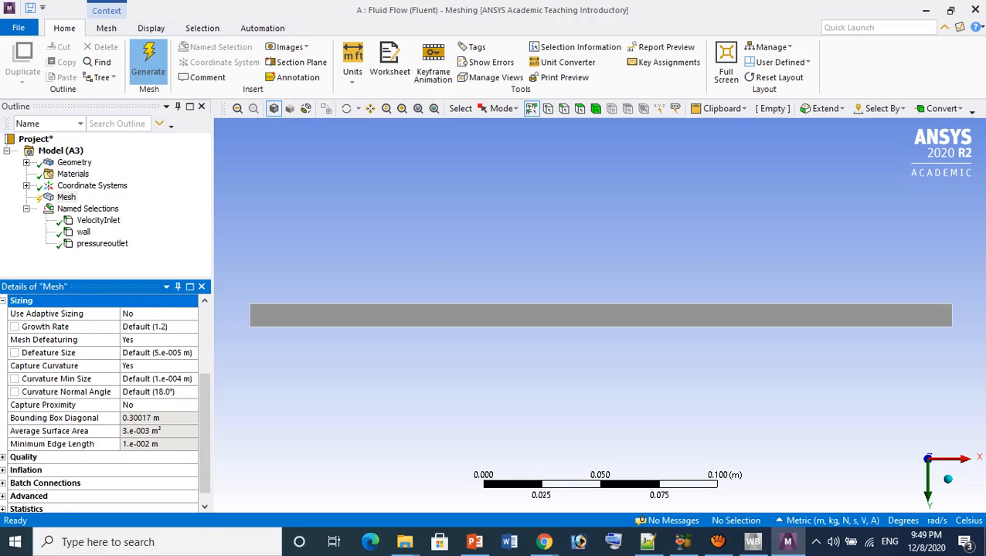
{"action": "left_click", "coordinate": [148, 63]}
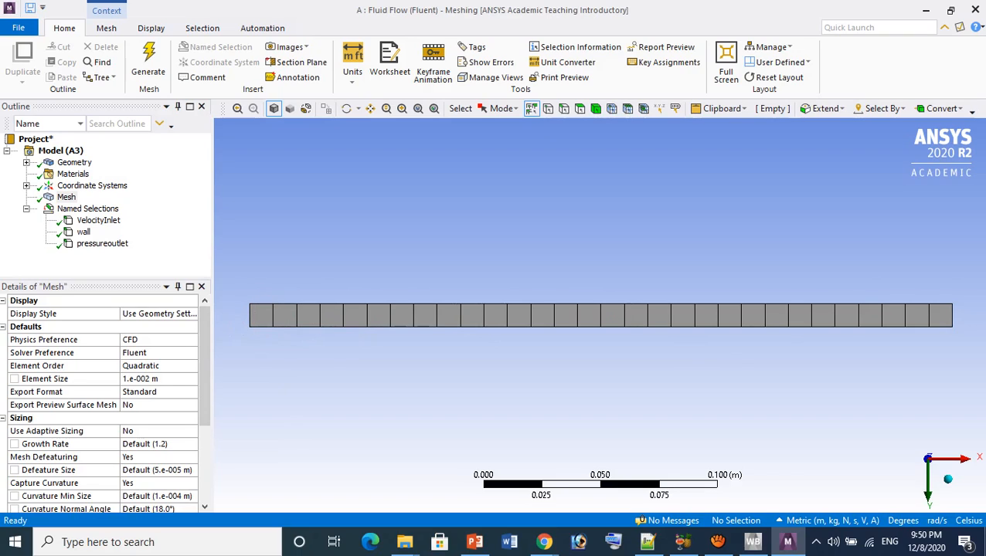
Step: Refine the element size to 0.001 m and regenerate the mesh
{"action": "left_click", "coordinate": [154, 378]}
{"action": "left_click", "coordinate": [135, 379]}
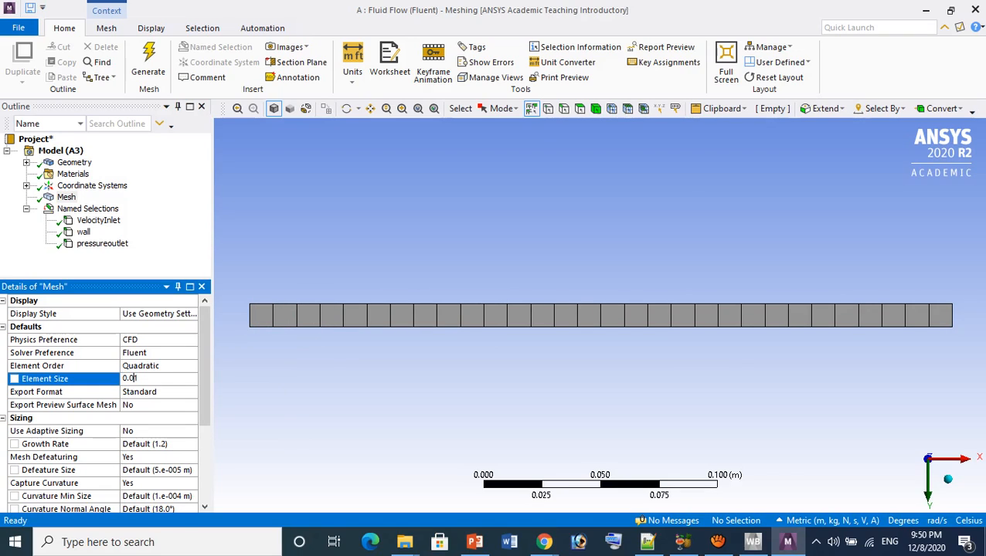
{"action": "type", "text": "0"}
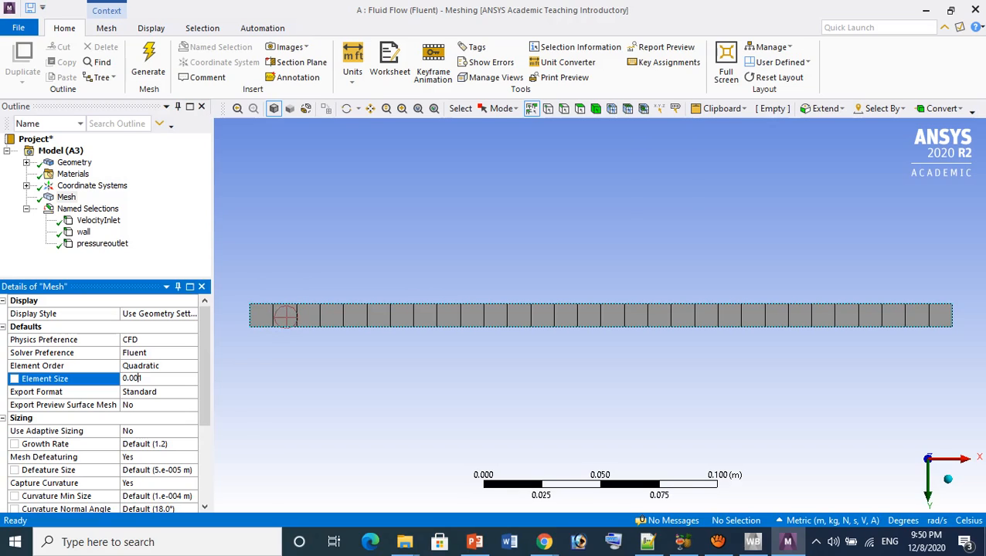
{"action": "left_click", "coordinate": [149, 58]}
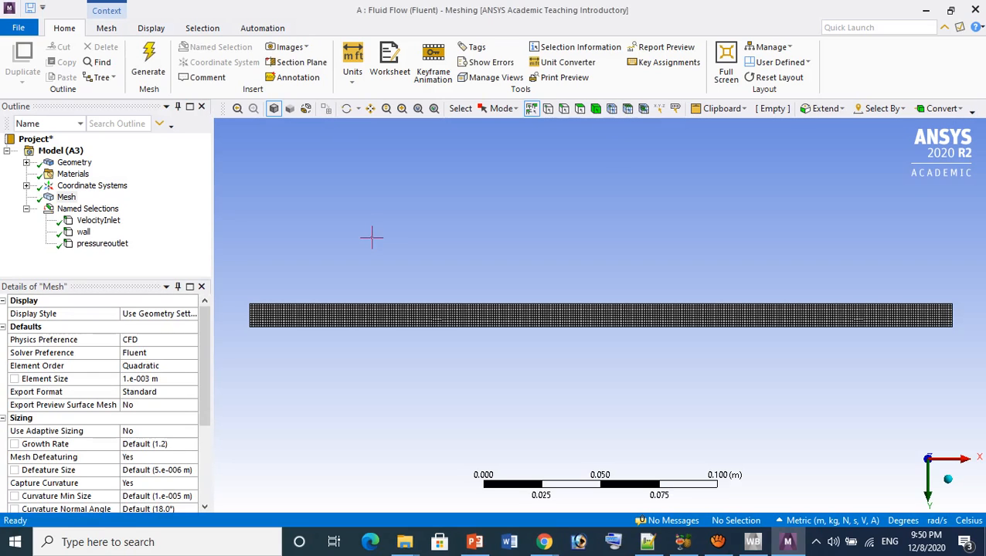
Step: Examine the generated mesh cells close up along the pipe and at its end where X is smallest
{"action": "scroll", "coordinate": [401, 333], "scroll_direction": "up", "scroll_amount": 4}
{"action": "scroll", "coordinate": [600, 316], "scroll_direction": "up", "scroll_amount": 3}
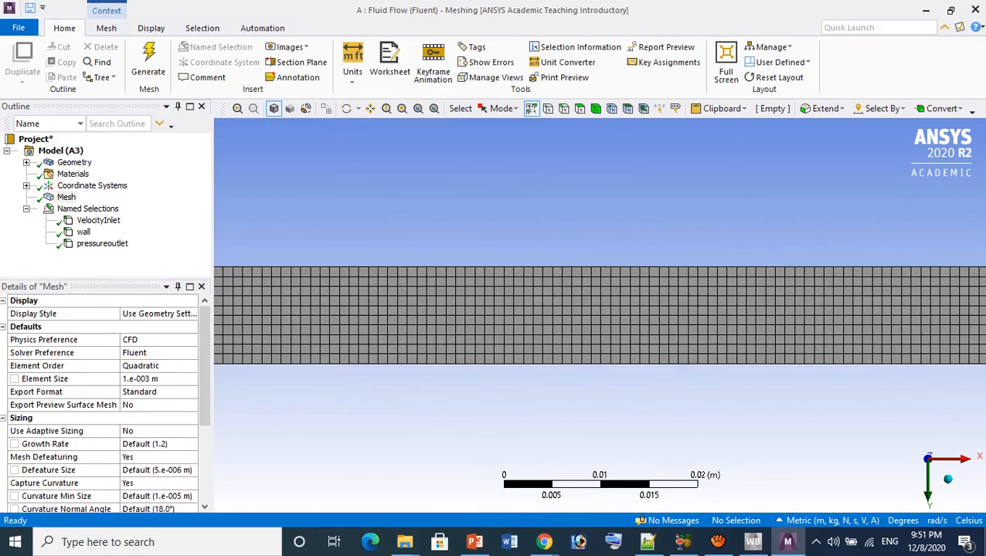
{"action": "scroll", "coordinate": [599, 315], "scroll_direction": "down", "scroll_amount": 3}
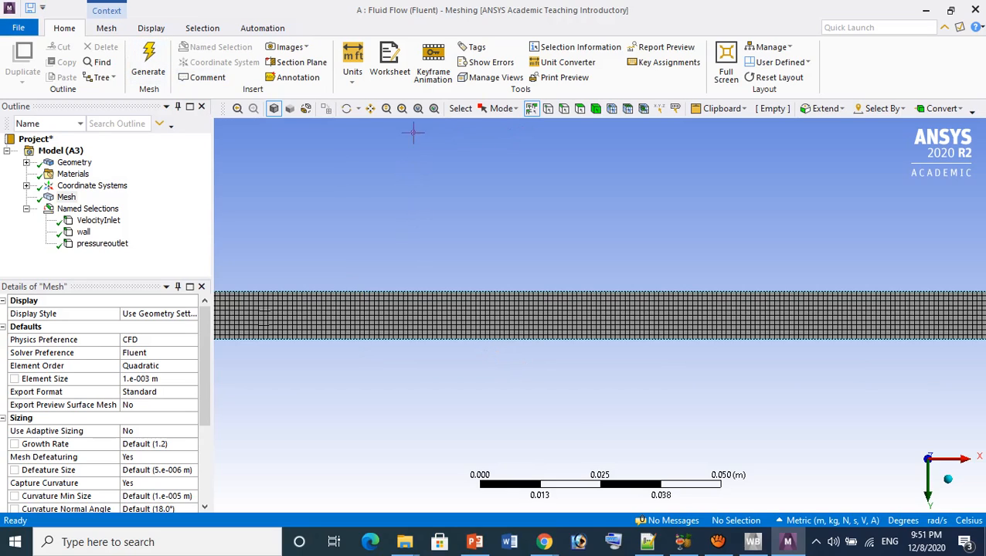
{"action": "left_click", "coordinate": [370, 108]}
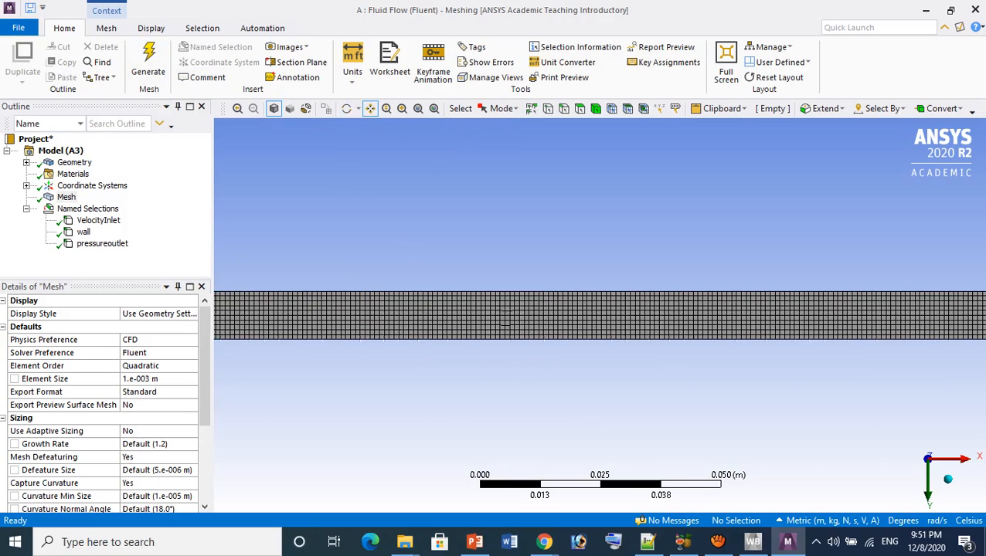
{"action": "left_click_drag", "start_coordinate": [699, 323], "coordinate": [859, 317]}
{"action": "scroll", "coordinate": [859, 318], "scroll_direction": "up", "scroll_amount": 1}
{"action": "scroll", "coordinate": [854, 317], "scroll_direction": "up", "scroll_amount": 1}
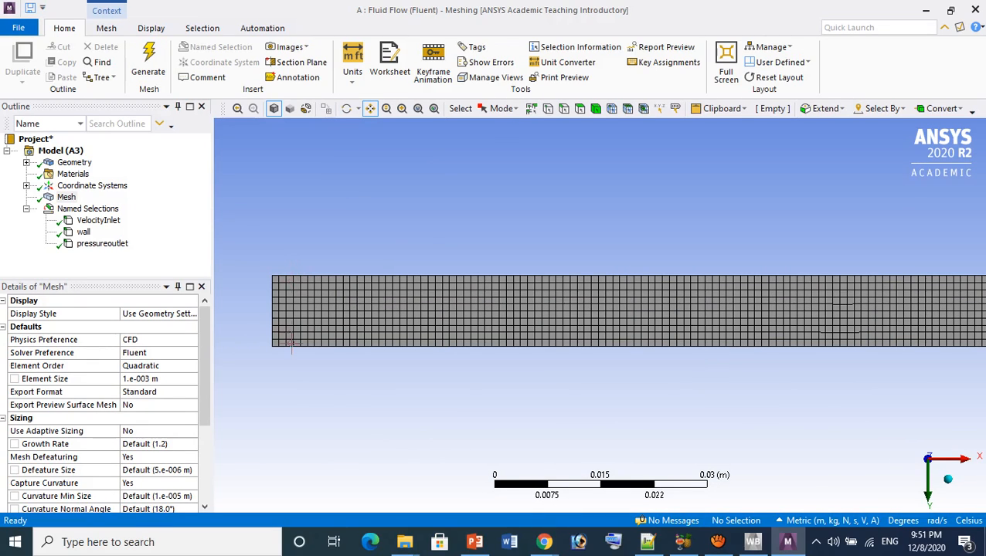
{"action": "scroll", "coordinate": [269, 327], "scroll_direction": "up", "scroll_amount": 1}
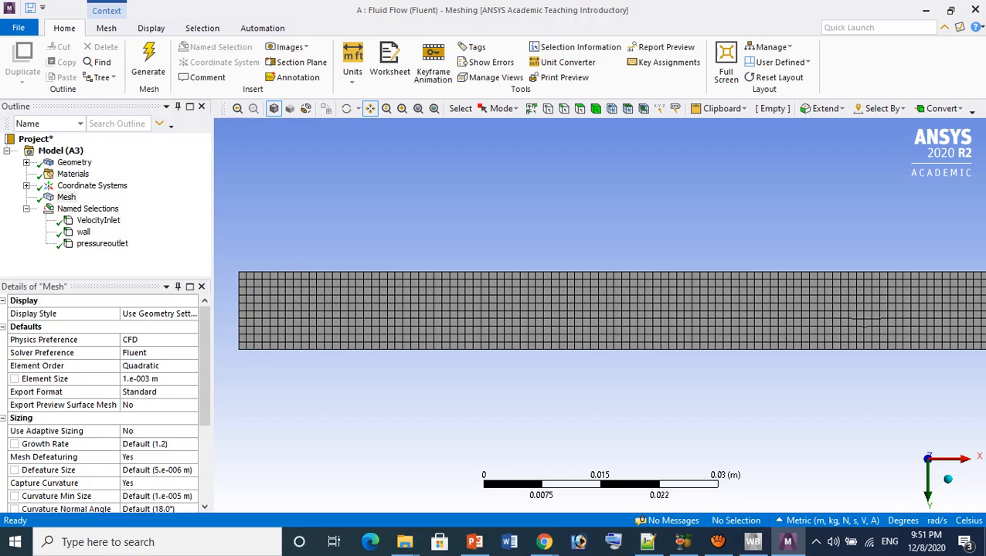
{"action": "scroll", "coordinate": [262, 303], "scroll_direction": "up", "scroll_amount": 1}
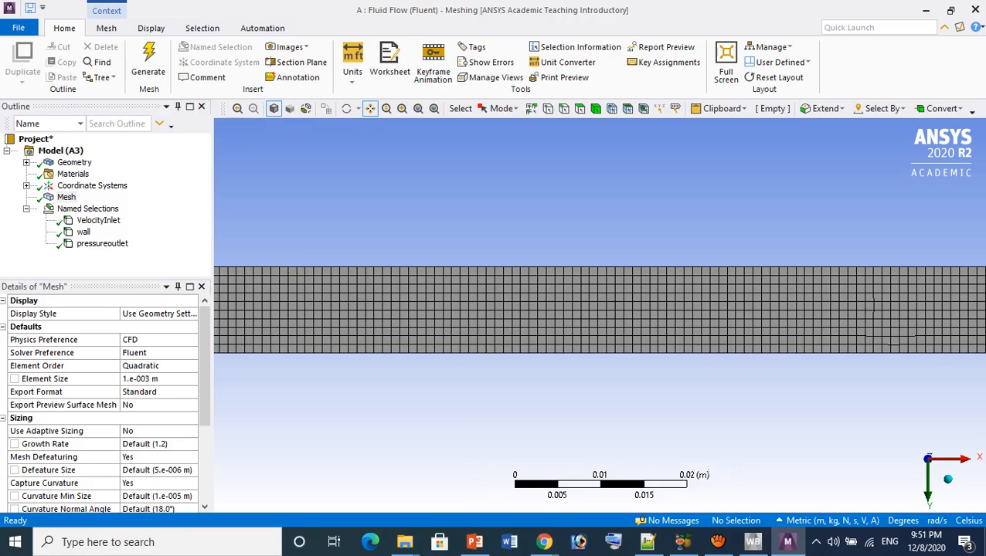
{"action": "scroll", "coordinate": [267, 305], "scroll_direction": "down", "scroll_amount": 1}
{"action": "middle_click_drag", "start_coordinate": [247, 306], "coordinate": [568, 306]}
Step: View the meshed pipe from the directions of the other coordinate axes
{"action": "left_click", "coordinate": [937, 462]}
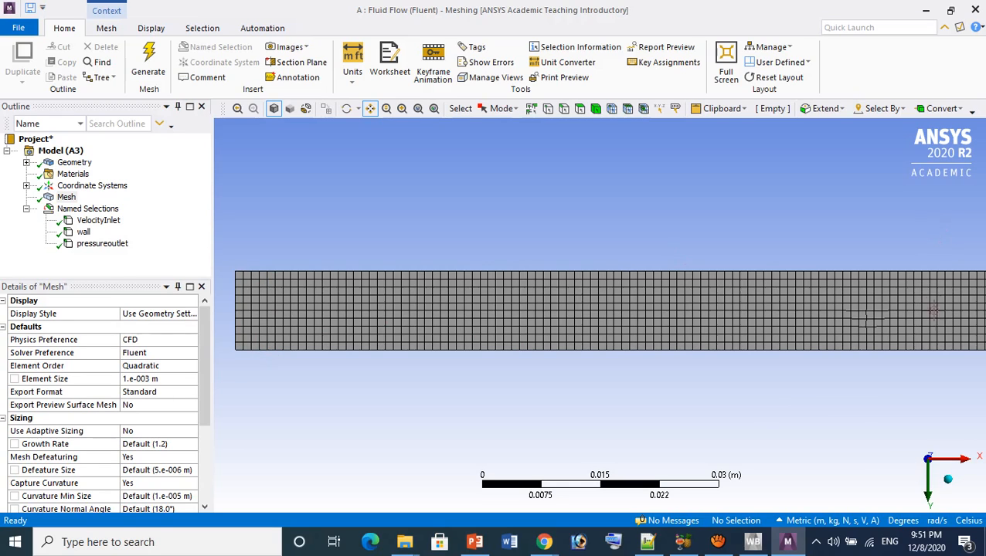
{"action": "middle_click_drag", "start_coordinate": [912, 325], "coordinate": [717, 327]}
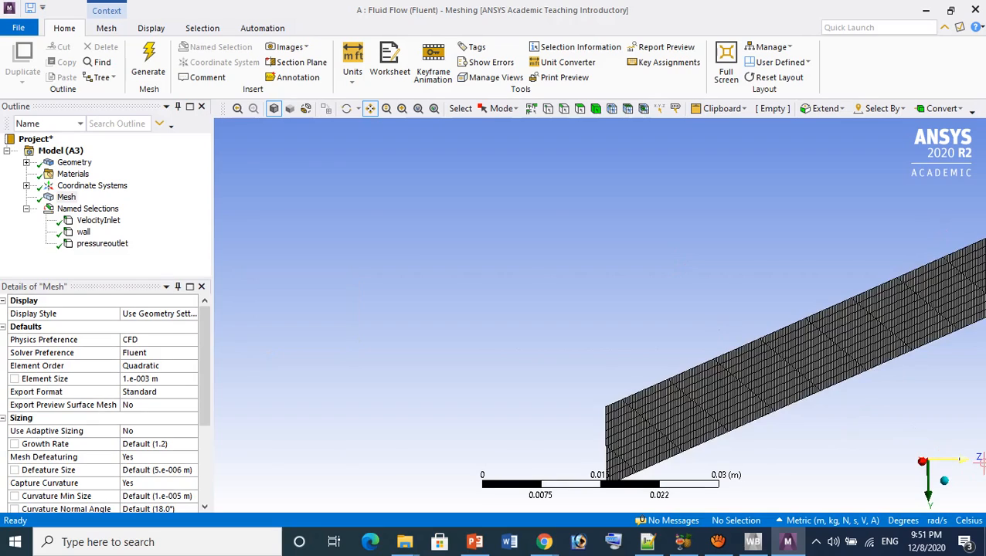
{"action": "left_click", "coordinate": [967, 463]}
{"action": "left_click", "coordinate": [928, 490]}
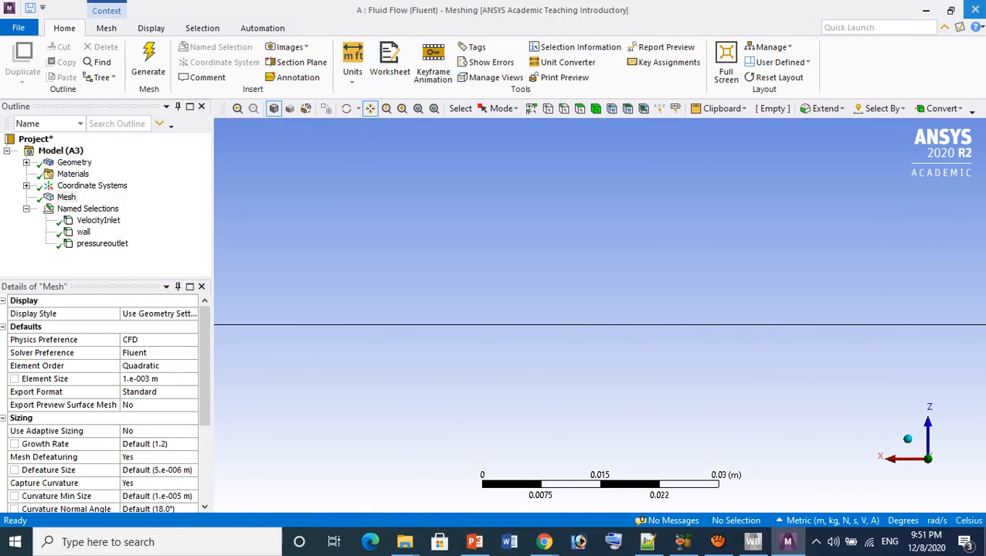
Step: Close the meshing editor and update the whole project in Workbench
{"action": "left_click", "coordinate": [975, 9]}
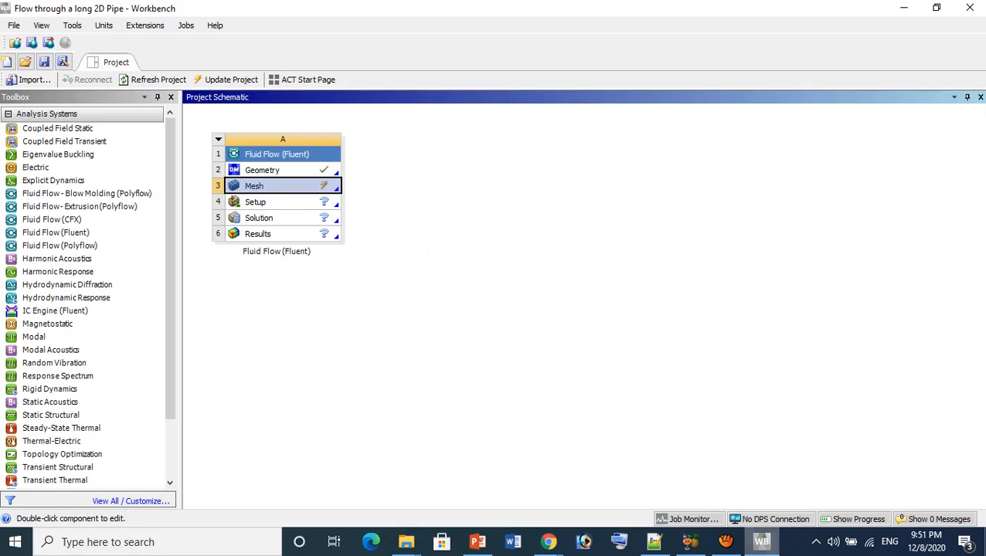
{"action": "left_click", "coordinate": [231, 79]}
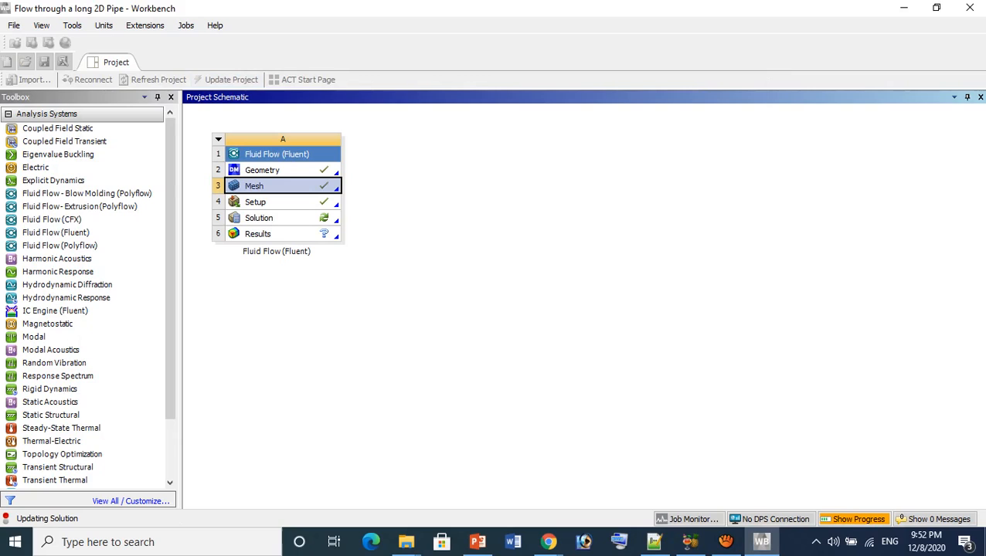
Step: Allow cx2020, PMI proxy, fl_mpi2020 and the MPI process manager through the firewall, and dismiss the Workbench update message
{"action": "mouse_move", "coordinate": [761, 542]}
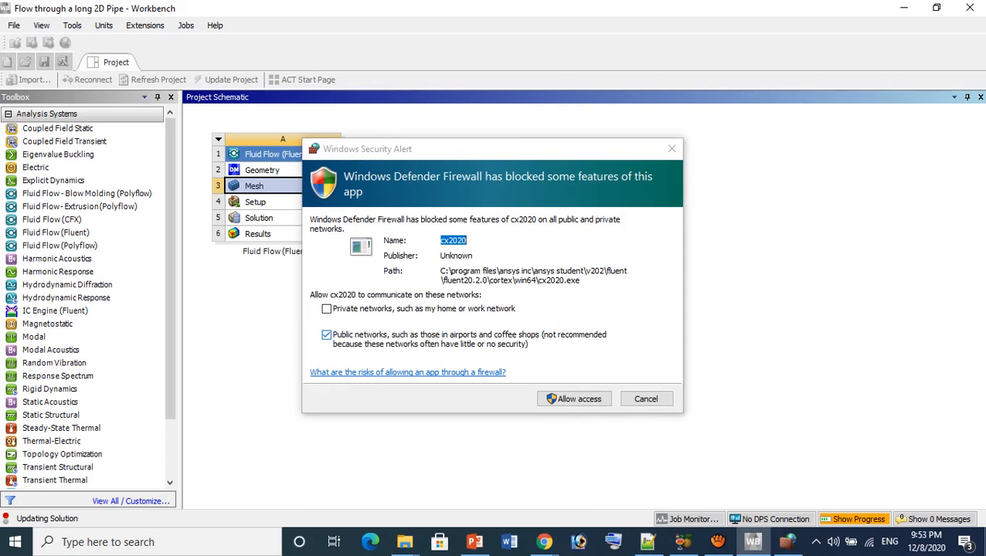
{"action": "left_click", "coordinate": [326, 309]}
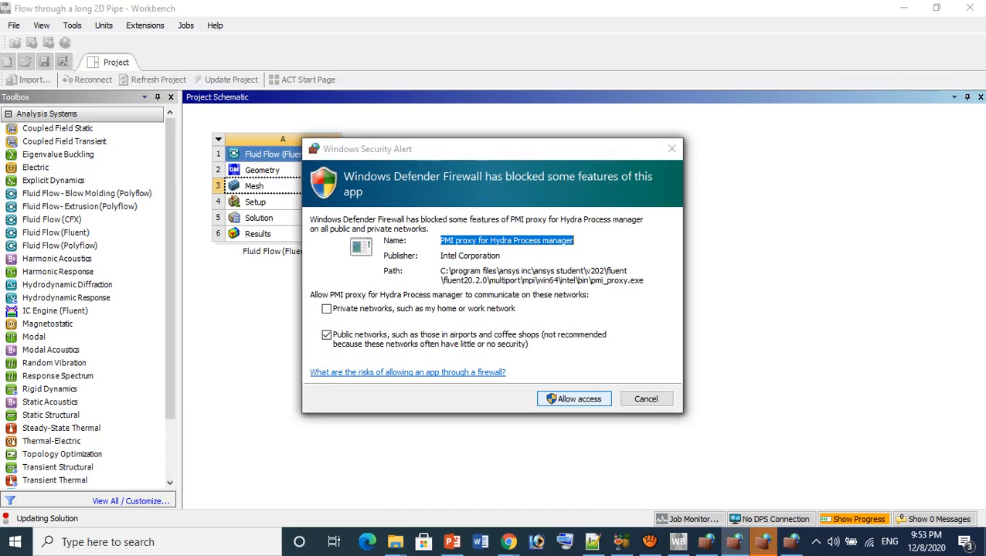
{"action": "left_click", "coordinate": [574, 399]}
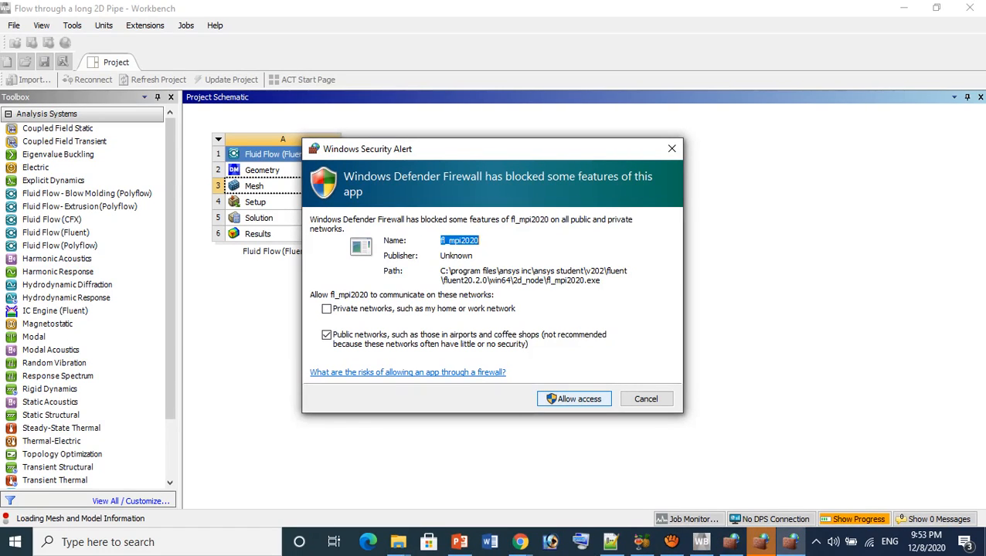
{"action": "left_click", "coordinate": [574, 399]}
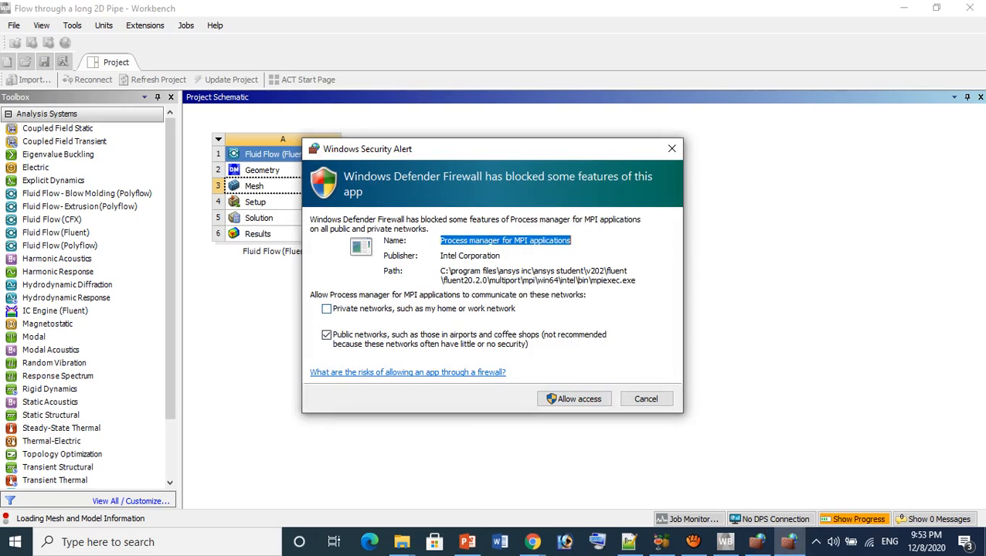
{"action": "left_click", "coordinate": [326, 309]}
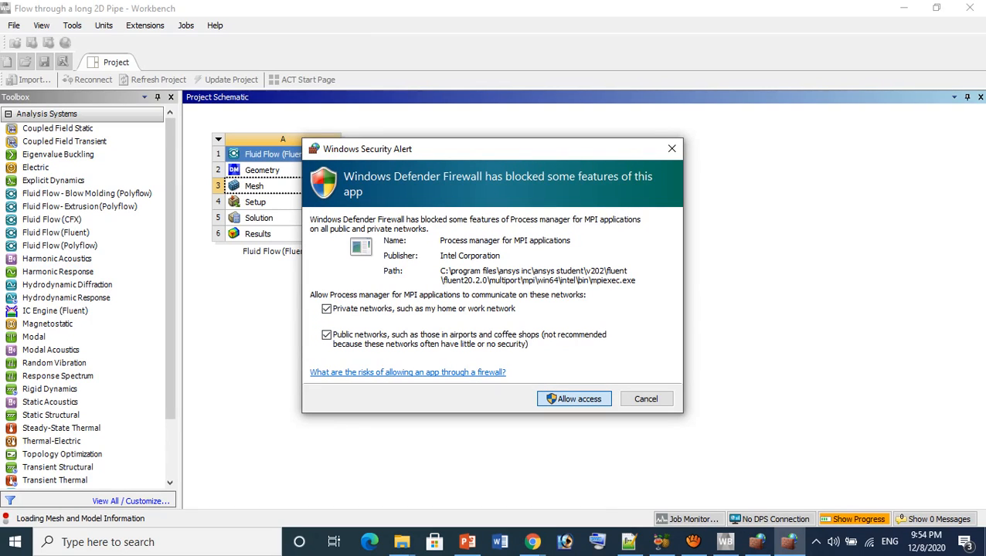
{"action": "left_click", "coordinate": [574, 399]}
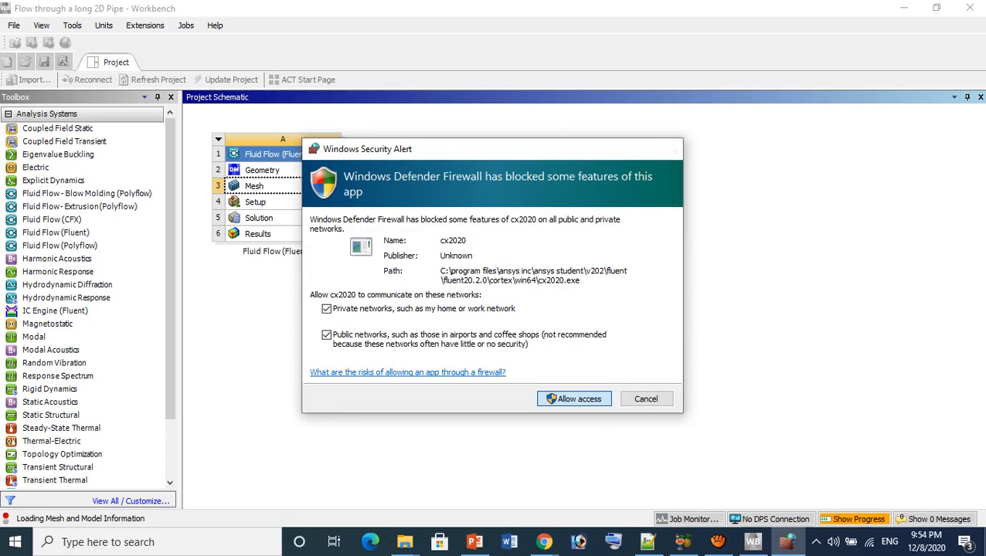
{"action": "left_click", "coordinate": [574, 399]}
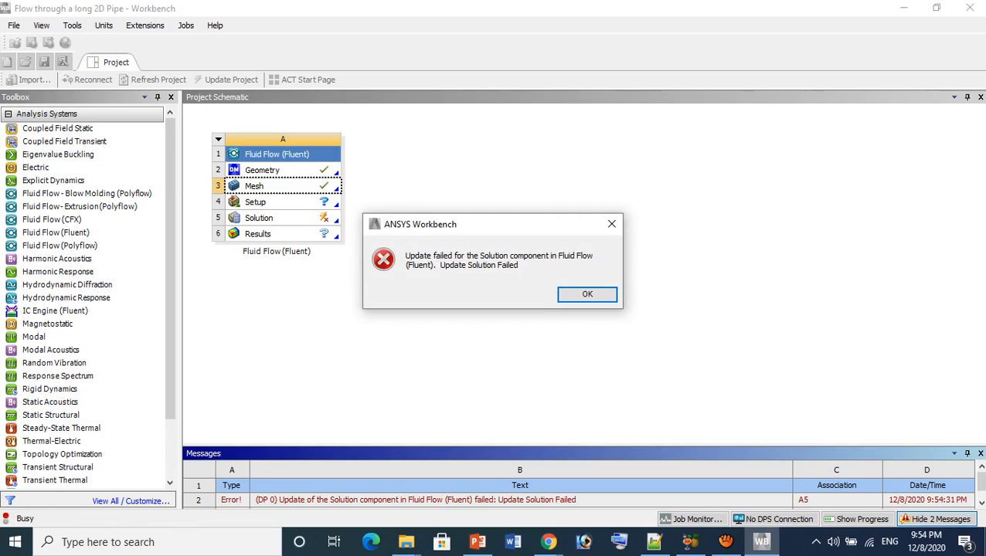
{"action": "left_click", "coordinate": [611, 224]}
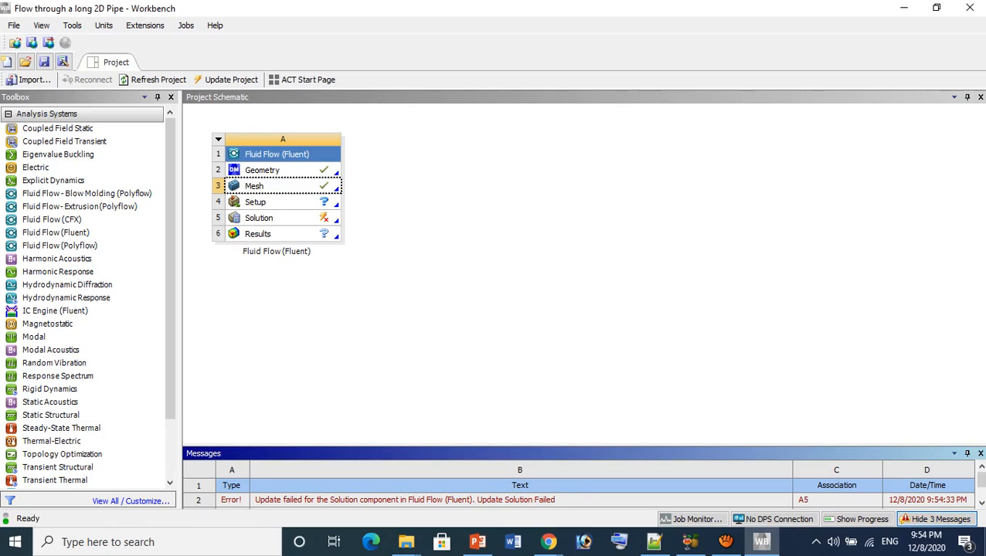
Step: Open the Fluent system's setup and configure the launcher with double precision, no mesh display after reading, and 8 solver processes
{"action": "double_click", "coordinate": [255, 202]}
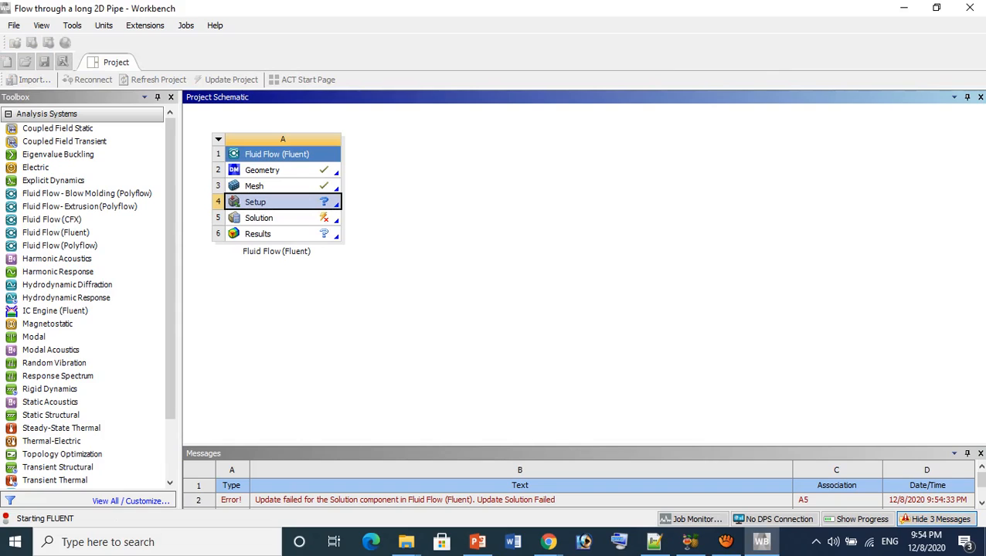
{"action": "right_click", "coordinate": [292, 202]}
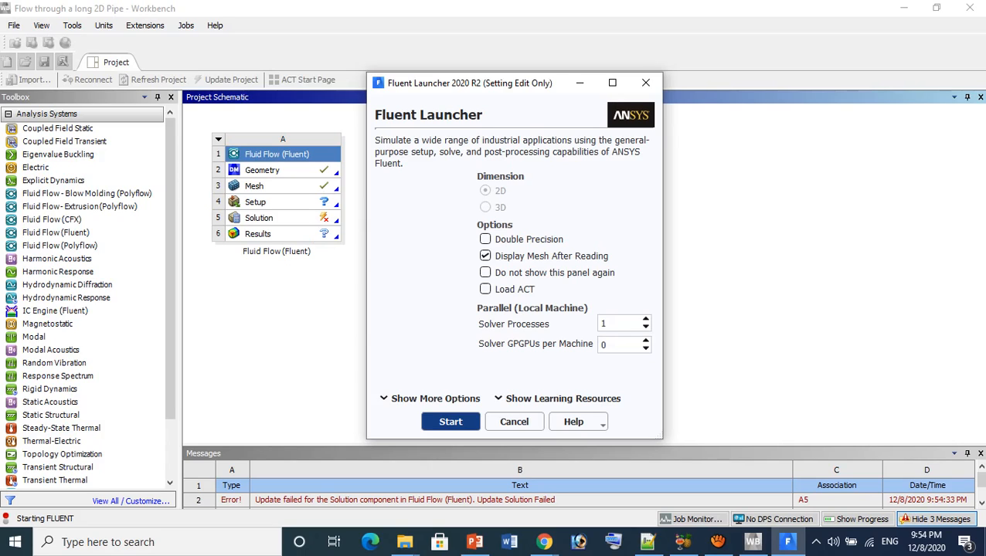
{"action": "left_click", "coordinate": [485, 240]}
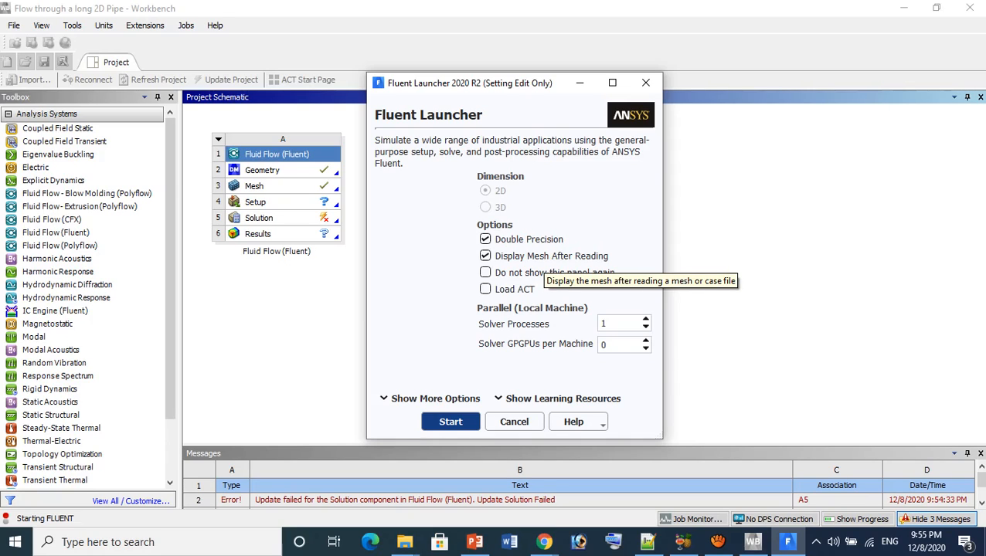
{"action": "left_click", "coordinate": [485, 255]}
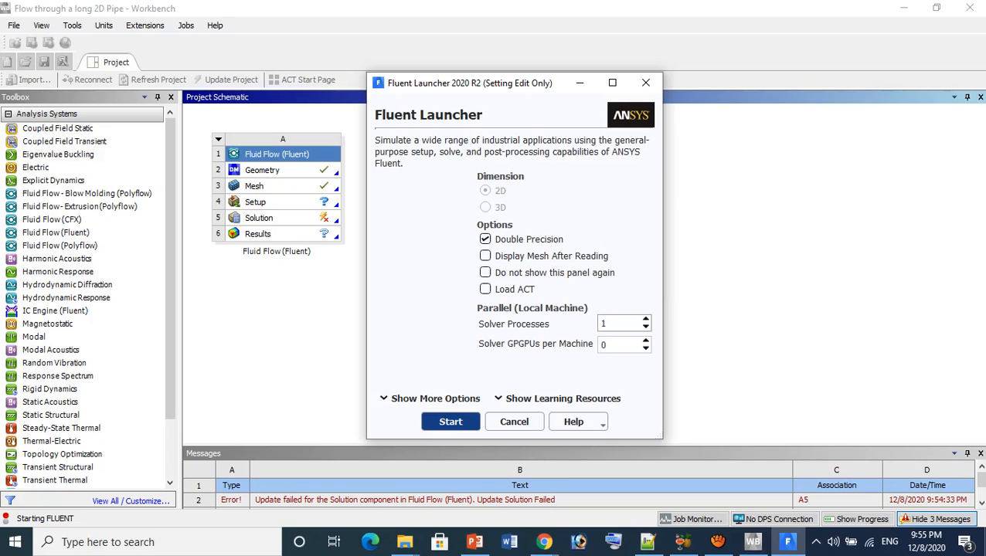
{"action": "double_click", "coordinate": [623, 324]}
{"action": "type", "text": "8"}
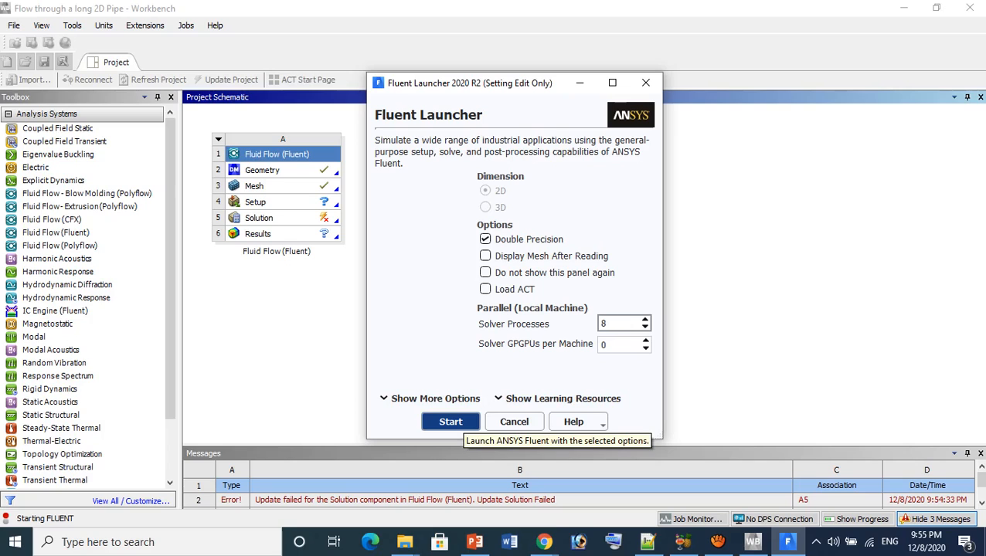
Step: Review the launcher's additional general options, collapse them and start Fluent with the chosen settings
{"action": "left_click", "coordinate": [452, 399]}
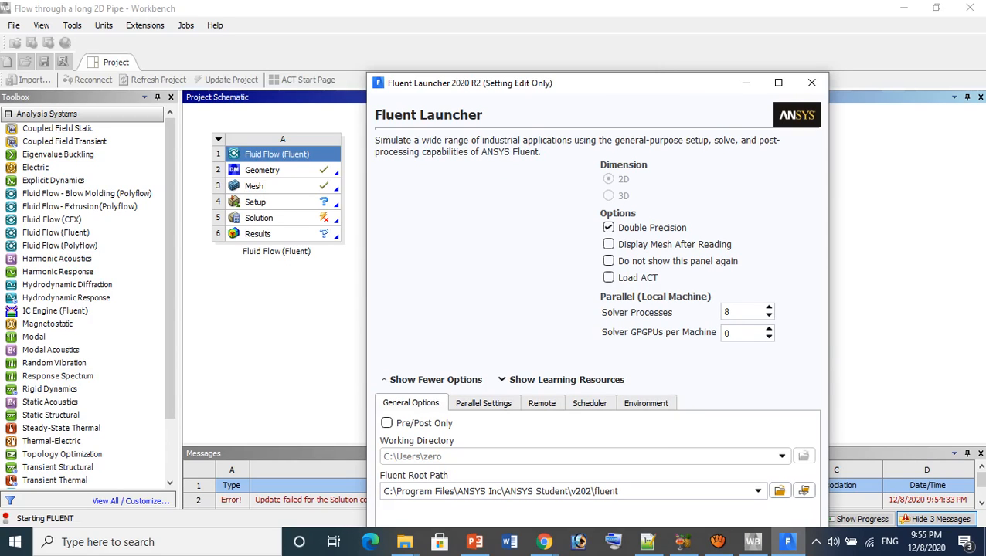
{"action": "mouse_move", "coordinate": [603, 82]}
{"action": "left_mouse_down"}
{"action": "mouse_move", "coordinate": [594, 0]}
{"action": "mouse_move", "coordinate": [594, 42]}
{"action": "left_mouse_up"}
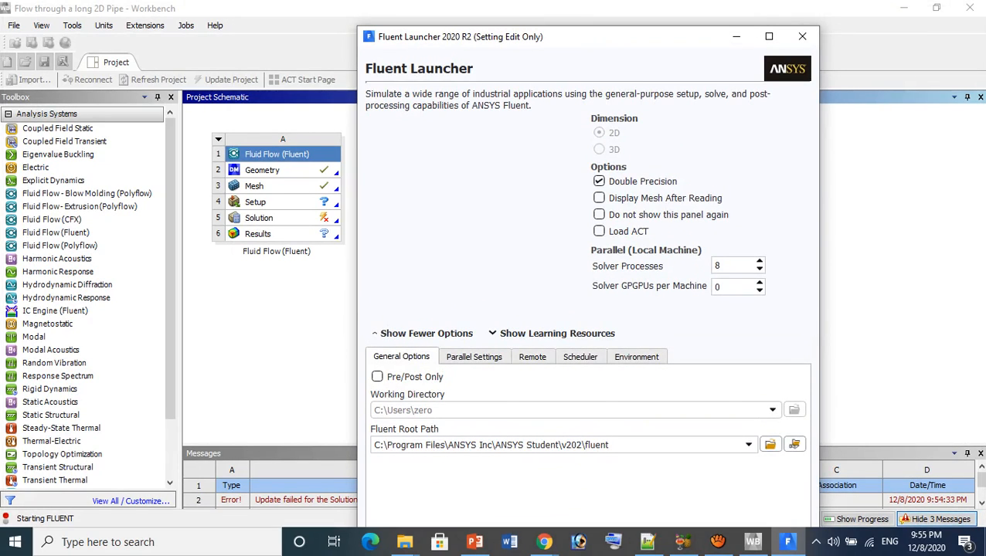
{"action": "left_click_drag", "start_coordinate": [594, 43], "coordinate": [558, 60]}
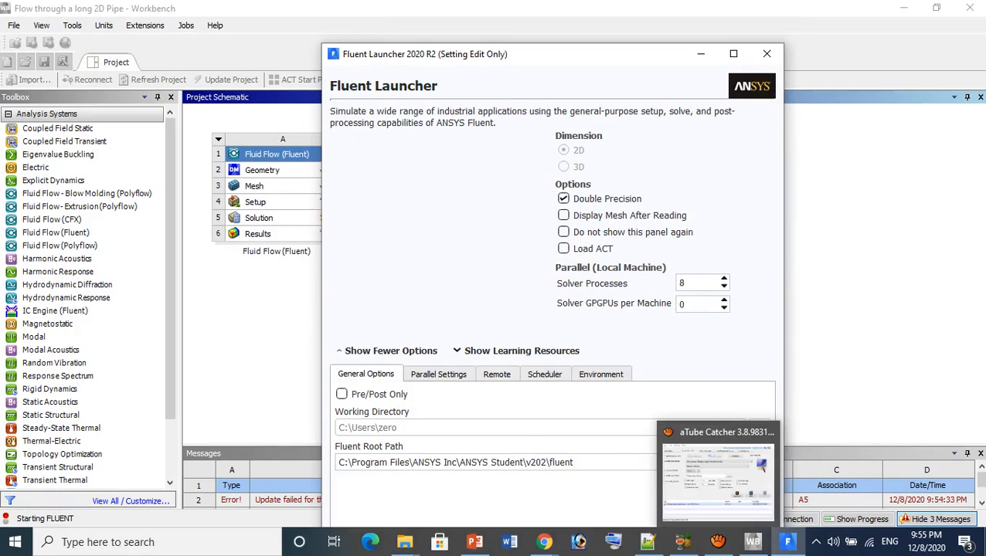
{"action": "left_click", "coordinate": [390, 350]}
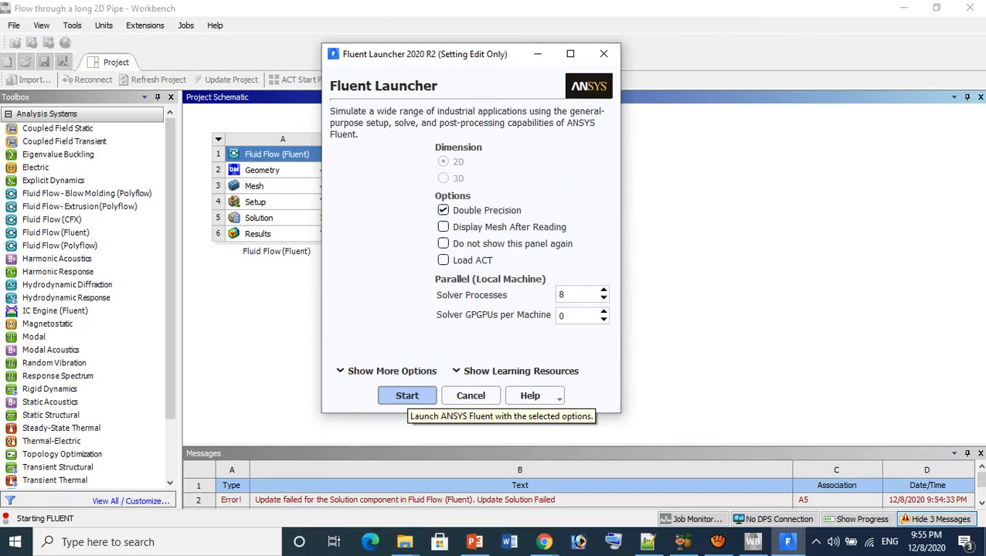
{"action": "left_click", "coordinate": [407, 395]}
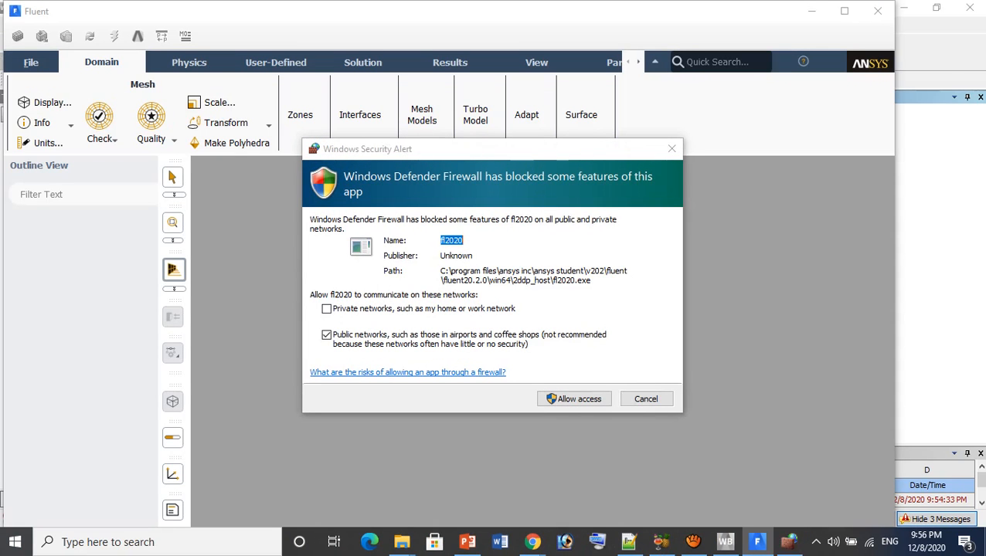
Step: Allow fl2020 and fl_mpi2020 through the firewall on both private and public networks
{"action": "left_click", "coordinate": [327, 309]}
{"action": "left_click", "coordinate": [574, 399]}
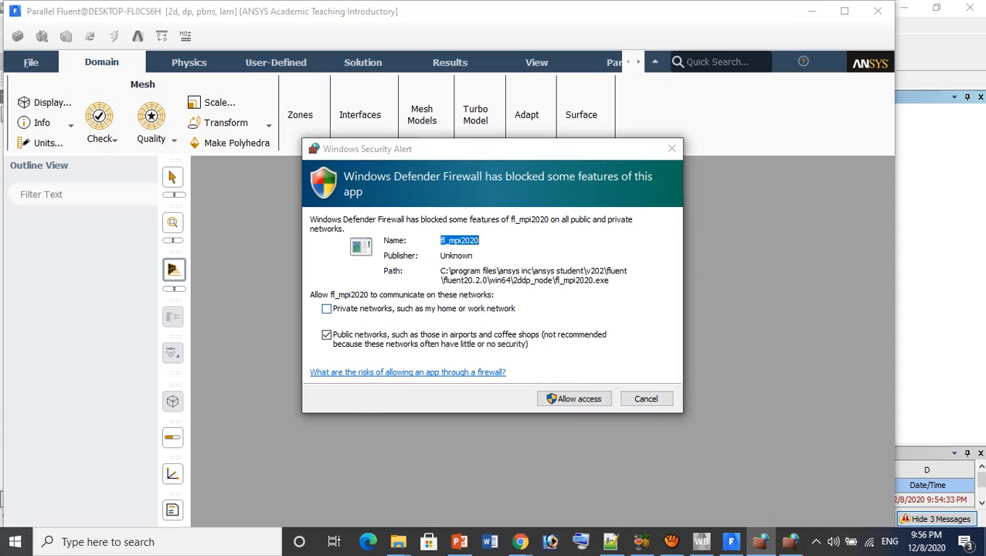
{"action": "left_click", "coordinate": [327, 309]}
{"action": "left_click", "coordinate": [574, 400]}
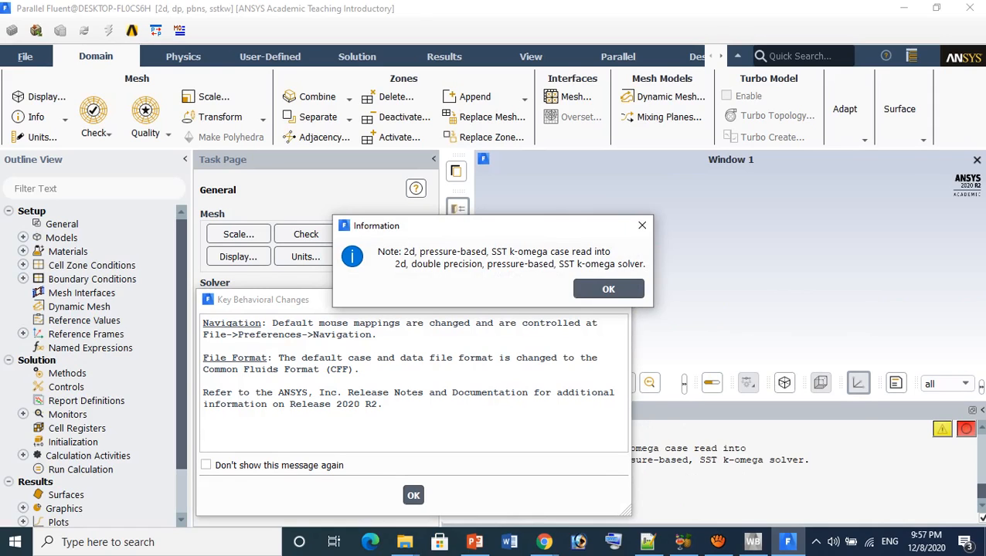
Step: Dismiss the solver information note and the Key Behavioral Changes message, choosing not to show the latter again
{"action": "left_click", "coordinate": [609, 289]}
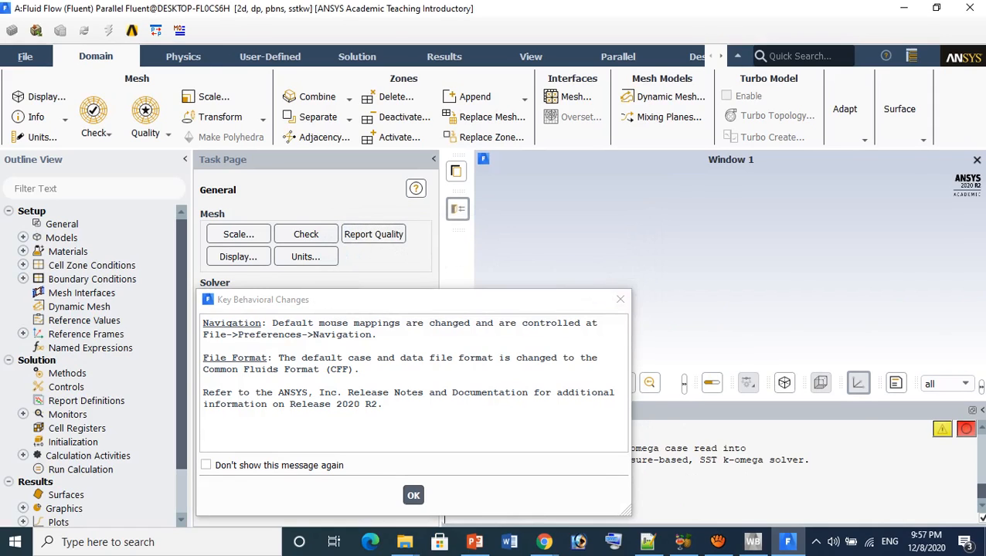
{"action": "left_click", "coordinate": [206, 465]}
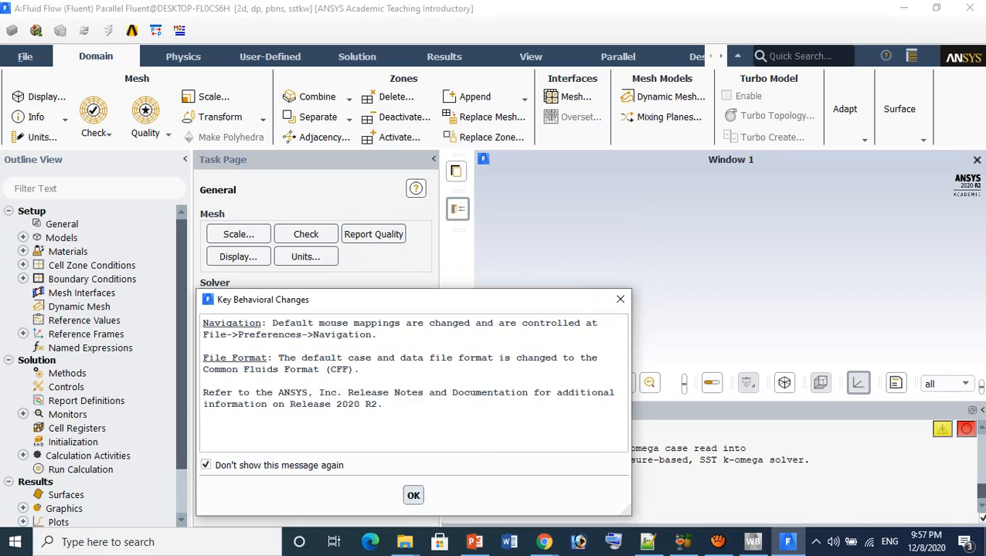
{"action": "left_click", "coordinate": [413, 495]}
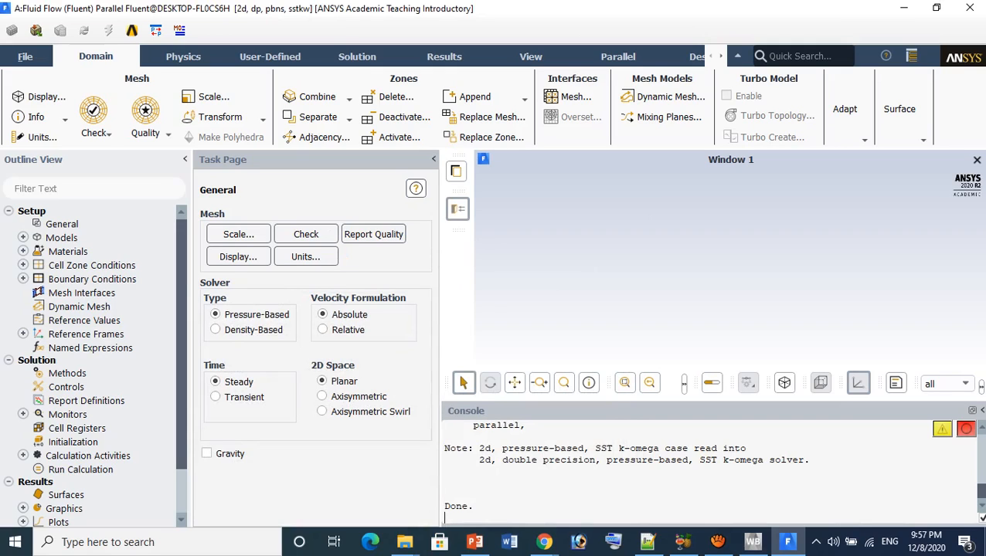
Step: Run the check command from the mesh menu in the console and examine the reported domain extents, volume and face area statistics
{"action": "key", "text": "Return"}
{"action": "type", "text": "mesh"}
{"action": "key", "text": "Return"}
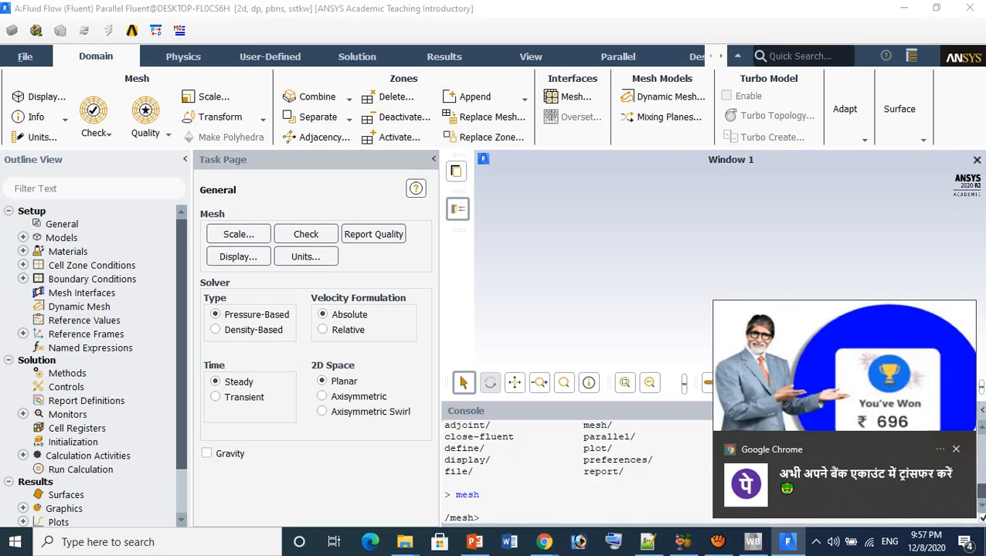
{"action": "key", "text": "Return"}
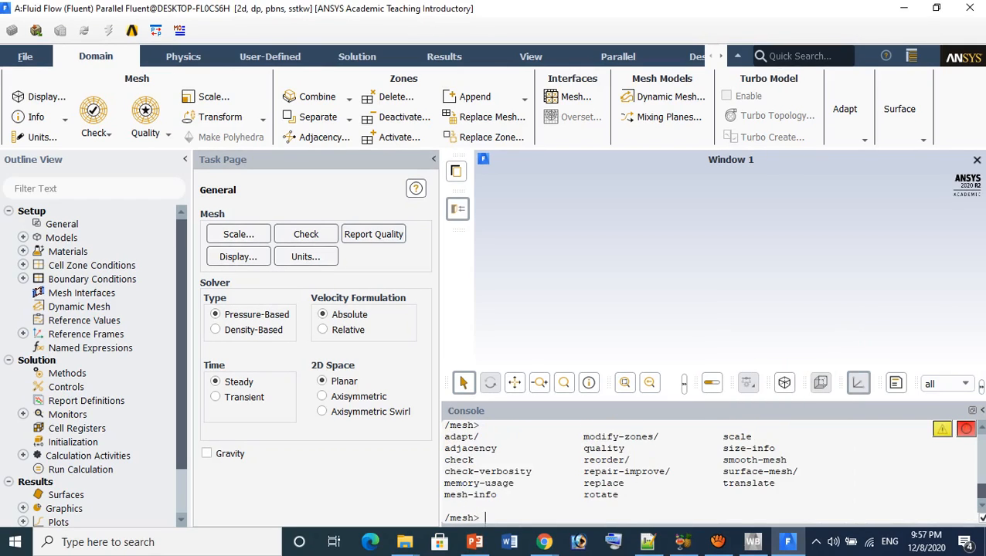
{"action": "type", "text": "check"}
{"action": "key", "text": "Return"}
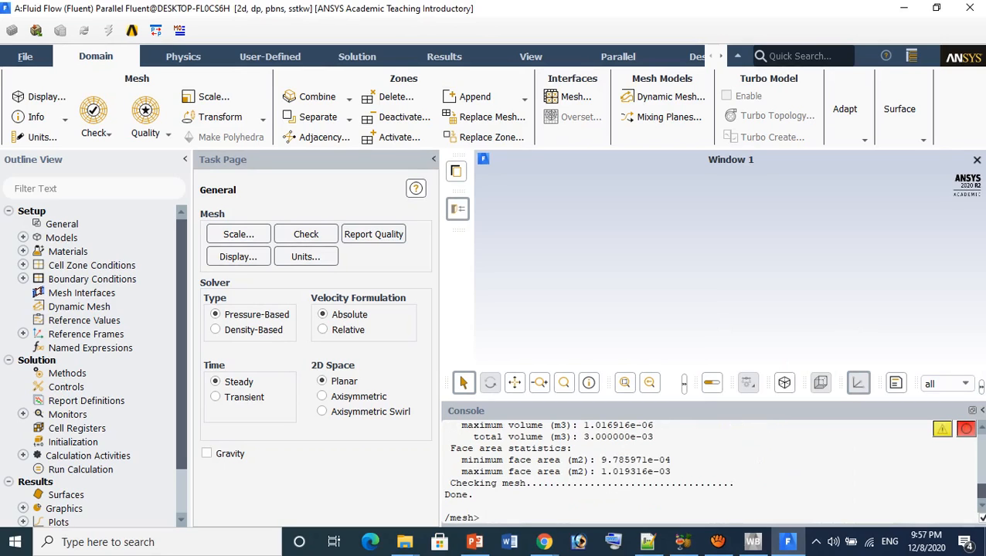
{"action": "scroll", "coordinate": [711, 471], "scroll_direction": "up", "scroll_amount": 3}
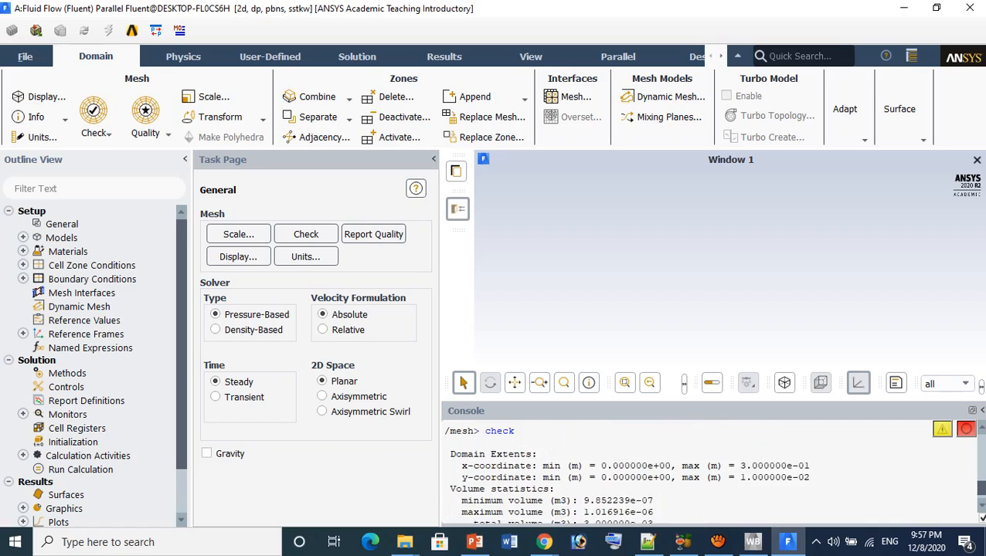
{"action": "scroll", "coordinate": [711, 471], "scroll_direction": "up", "scroll_amount": 1}
{"action": "scroll", "coordinate": [710, 471], "scroll_direction": "down", "scroll_amount": 2}
{"action": "scroll", "coordinate": [711, 471], "scroll_direction": "up", "scroll_amount": 1}
{"action": "double_click", "coordinate": [775, 466]}
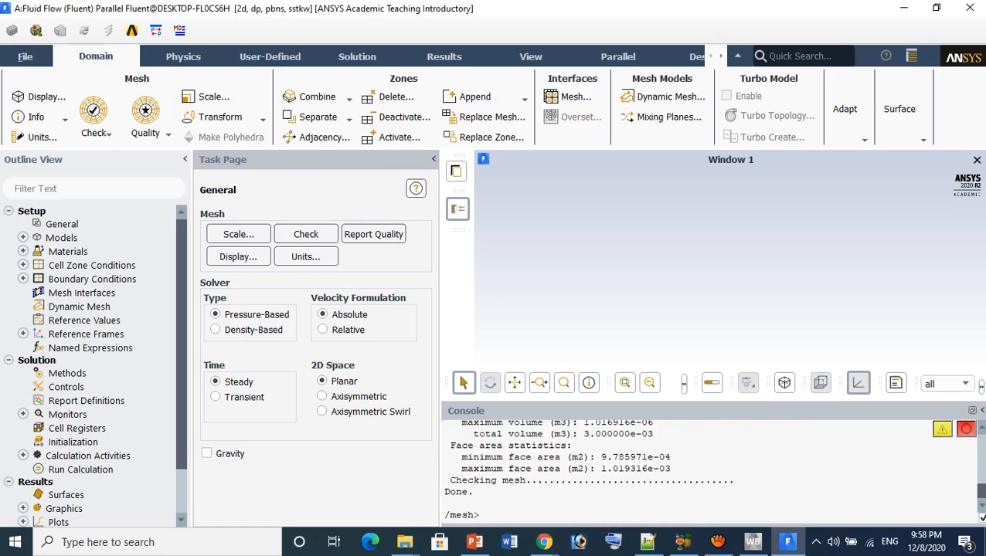
Step: Run the mesh-info command in the console and examine the zone sizes
{"action": "key", "text": "Return"}
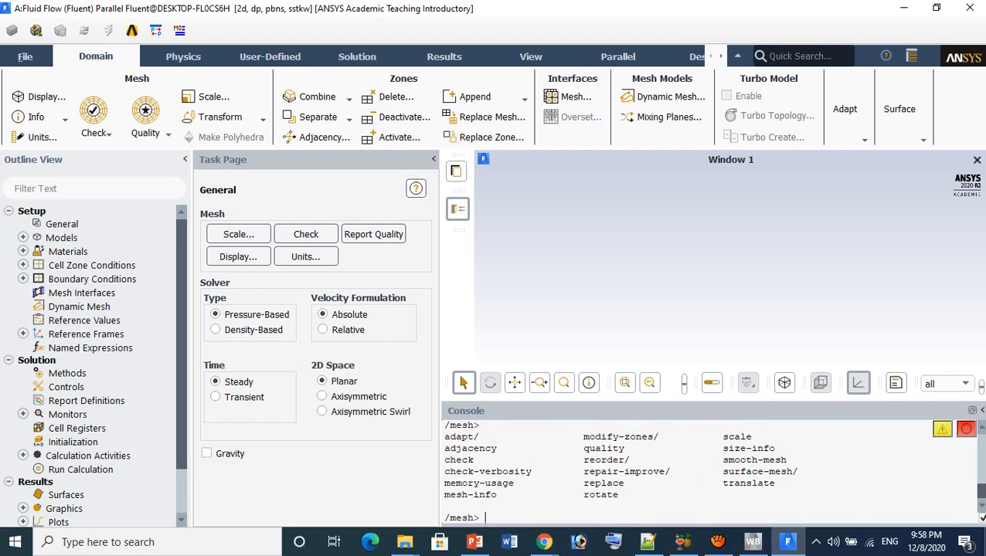
{"action": "type", "text": "mesh-info"}
{"action": "key", "text": "Return"}
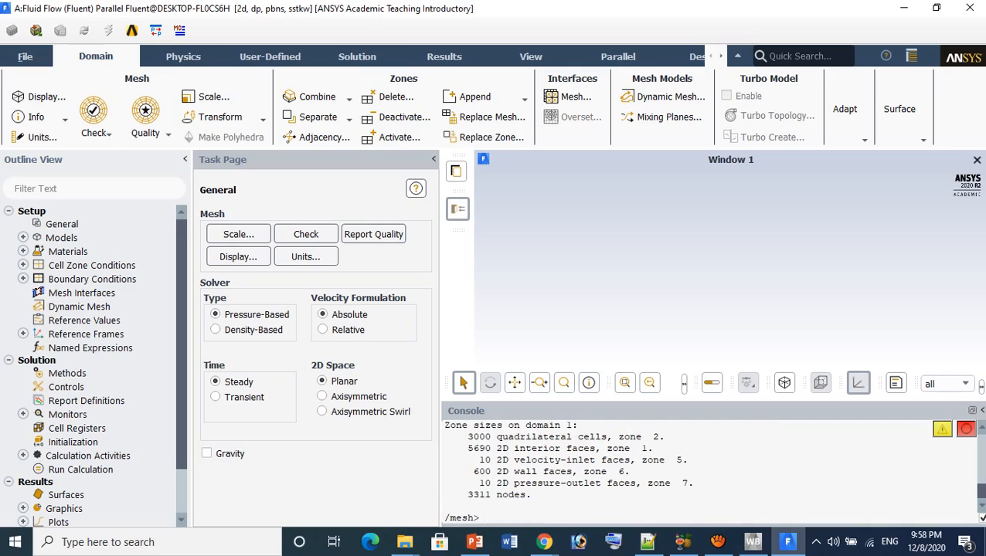
{"action": "scroll", "coordinate": [710, 473], "scroll_direction": "up", "scroll_amount": 1}
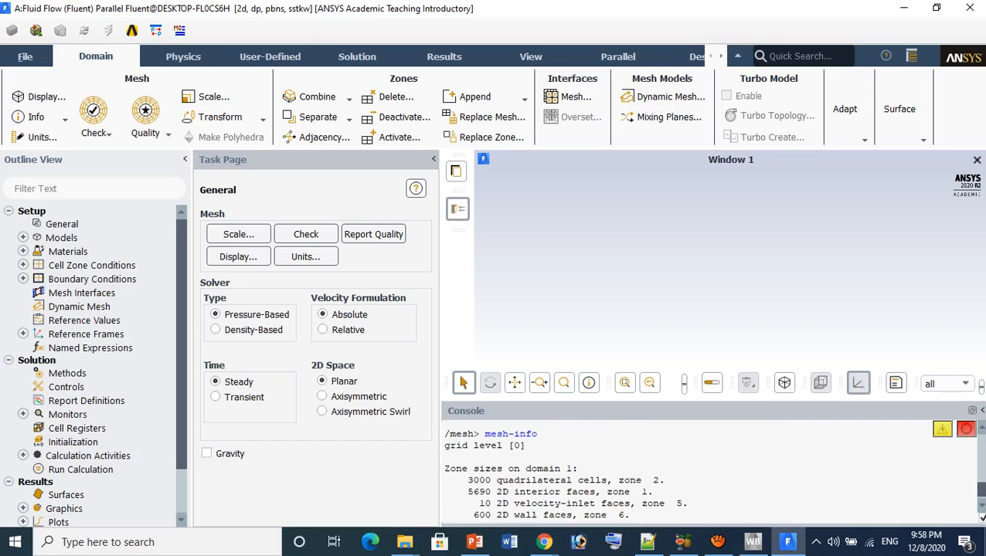
{"action": "scroll", "coordinate": [710, 467], "scroll_direction": "down", "scroll_amount": 2}
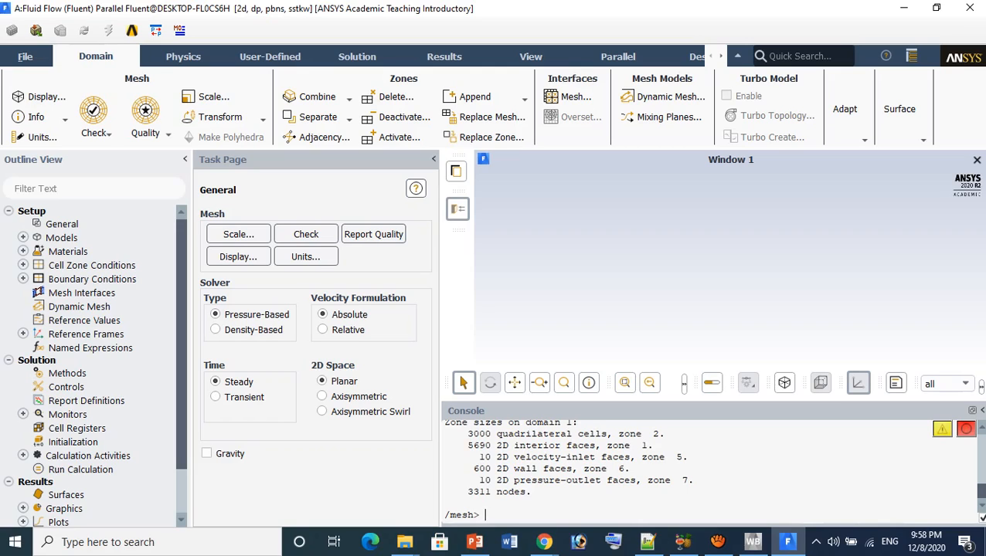
Step: Report the mesh size and read its cell, face, node and partition counts
{"action": "left_click", "coordinate": [37, 117]}
{"action": "left_click", "coordinate": [31, 135]}
{"action": "left_click_drag", "start_coordinate": [502, 483], "coordinate": [705, 483]}
{"action": "left_click", "coordinate": [706, 470]}
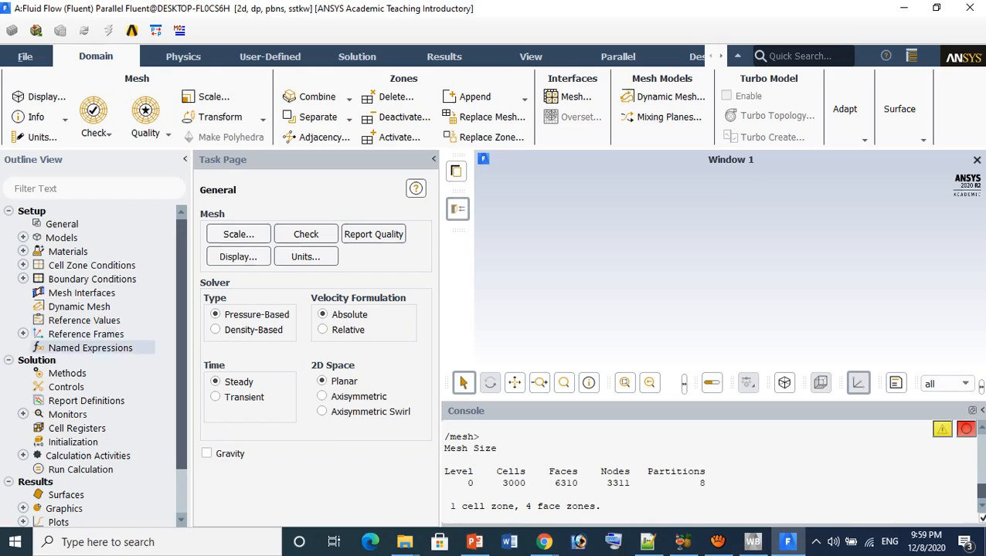
{"action": "scroll", "coordinate": [85, 400], "scroll_direction": "down", "scroll_amount": 2}
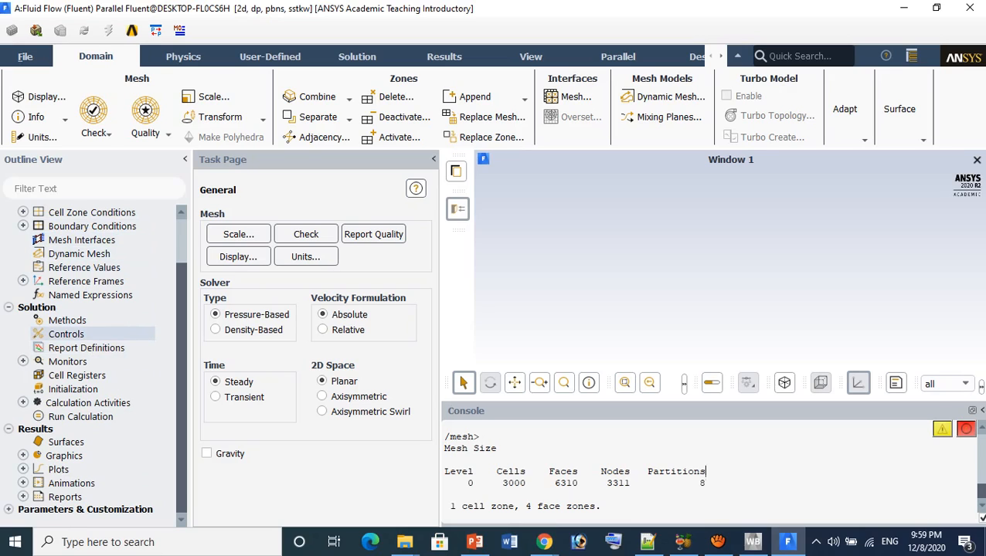
{"action": "scroll", "coordinate": [85, 334], "scroll_direction": "up", "scroll_amount": 2}
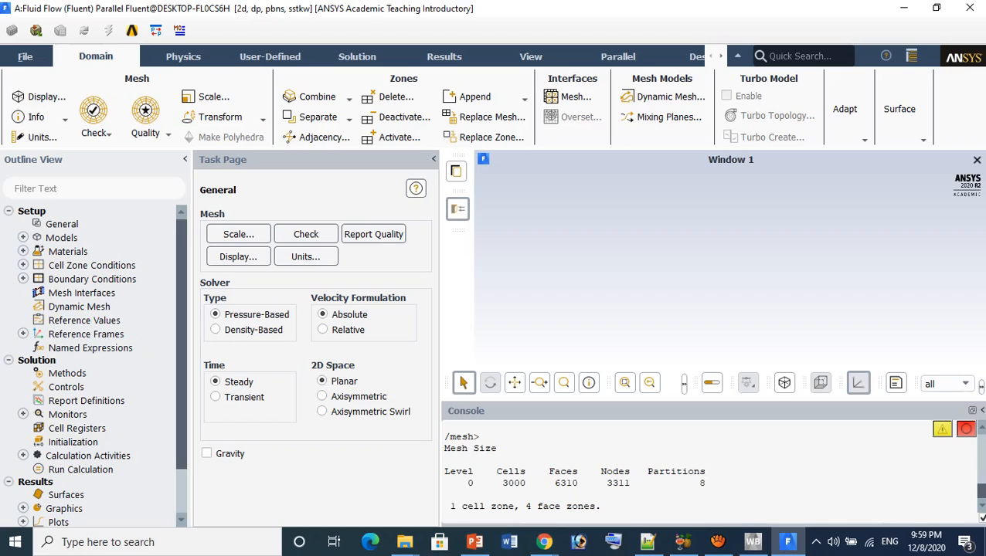
Step: Set the solver's time to Transient and enable gravity with a Y acceleration of 9.81 m/s2
{"action": "left_click", "coordinate": [215, 396]}
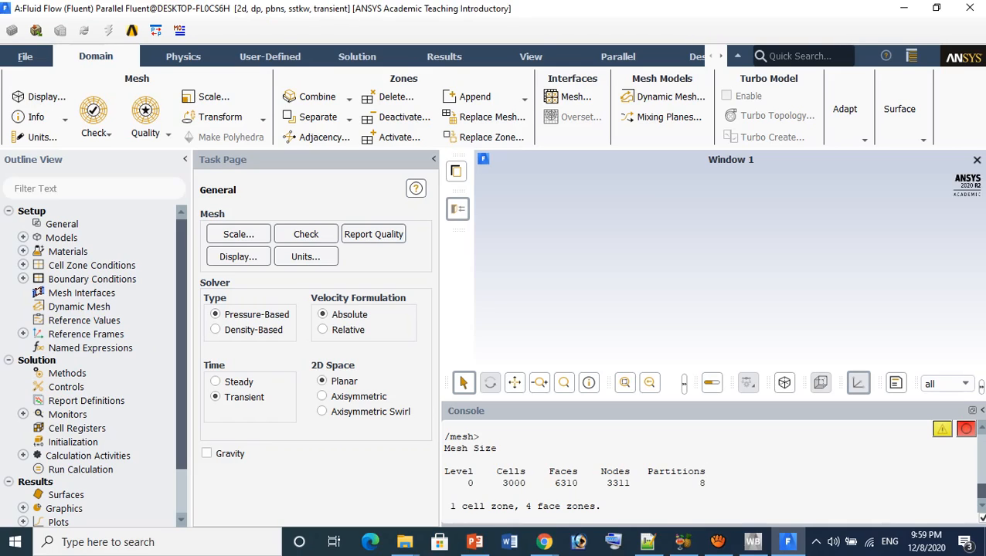
{"action": "left_click", "coordinate": [206, 454]}
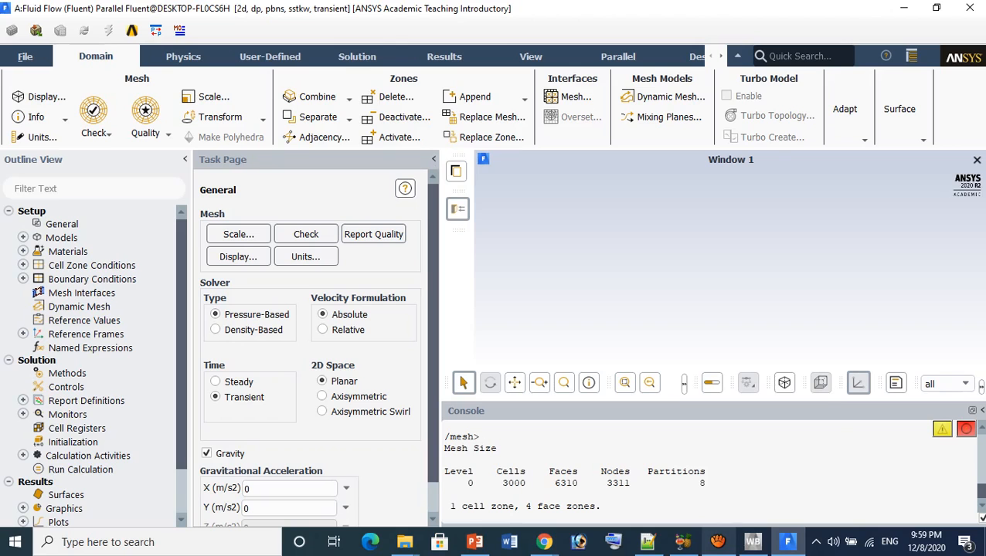
{"action": "left_click", "coordinate": [718, 541]}
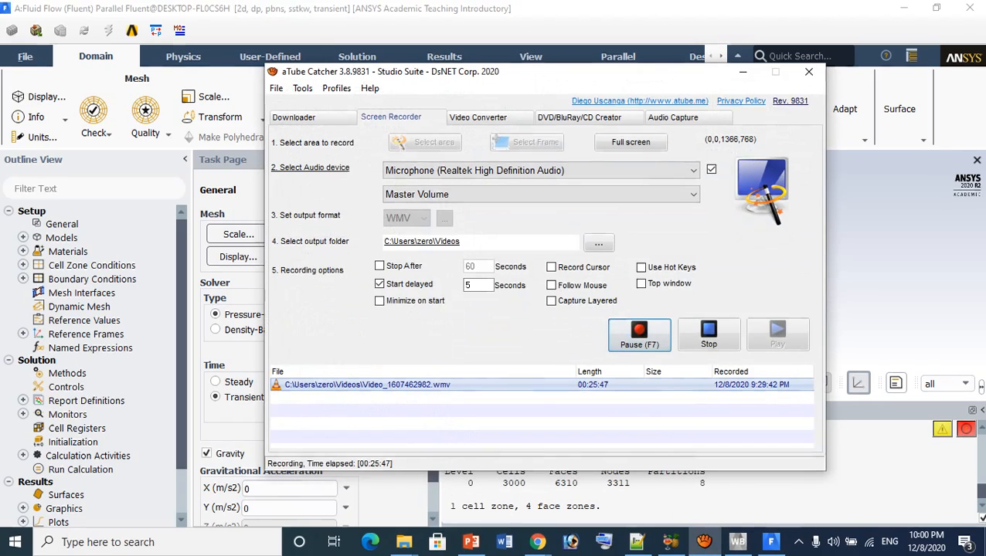
{"action": "left_click", "coordinate": [743, 72]}
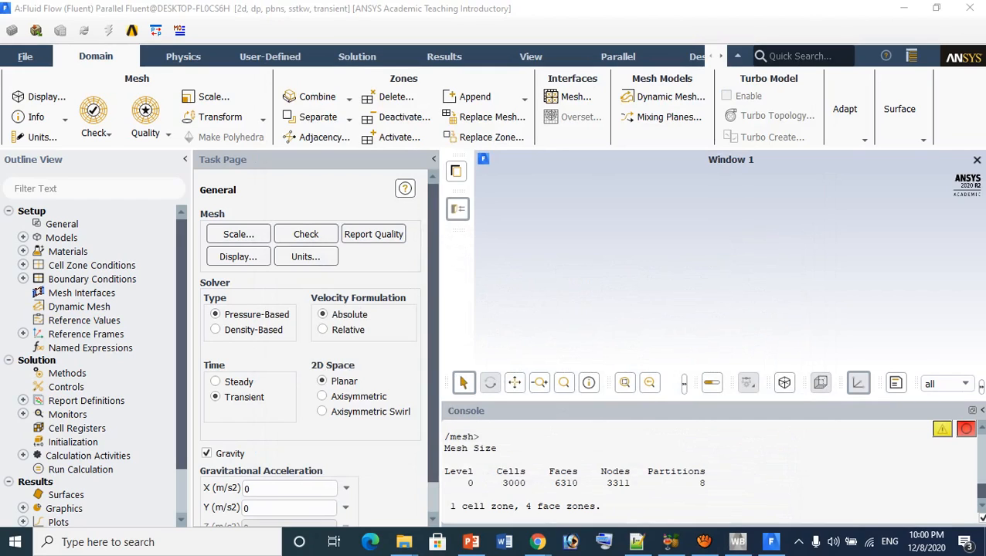
{"action": "scroll", "coordinate": [313, 347], "scroll_direction": "down", "scroll_amount": 1}
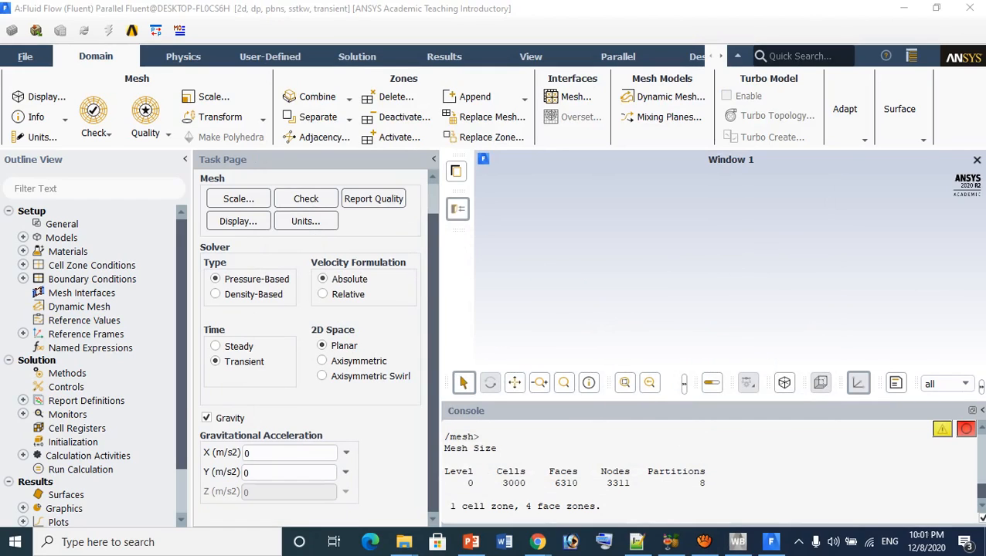
{"action": "left_click", "coordinate": [280, 472]}
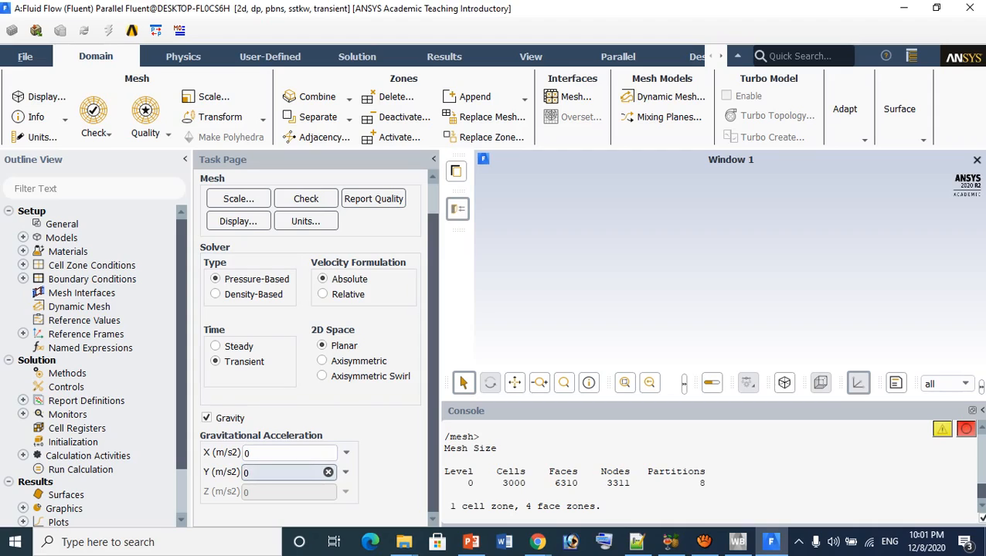
{"action": "double_click", "coordinate": [267, 473]}
{"action": "type", "text": "9.81"}
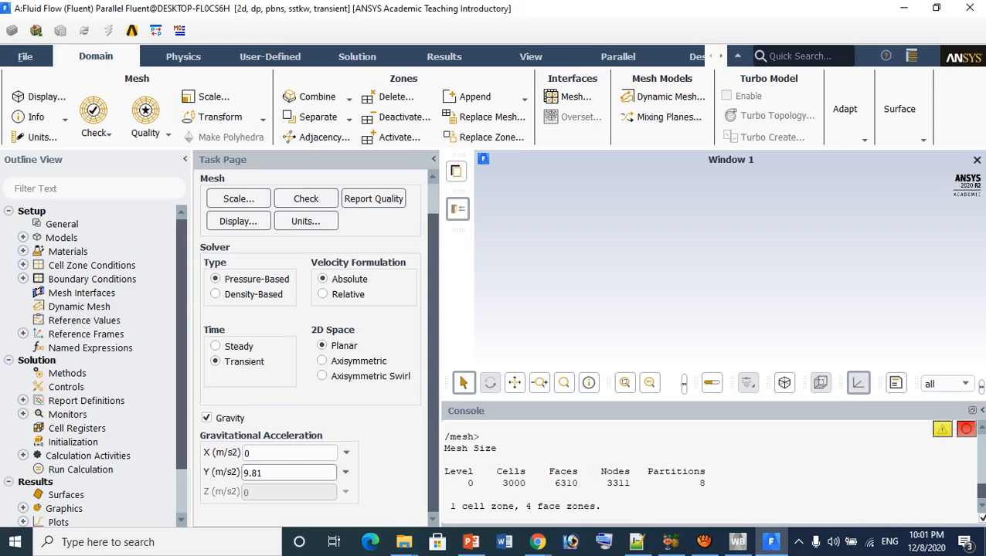
Step: View the list of unit quantities, leave it as is, and evaluate the mesh quality
{"action": "left_click", "coordinate": [306, 220]}
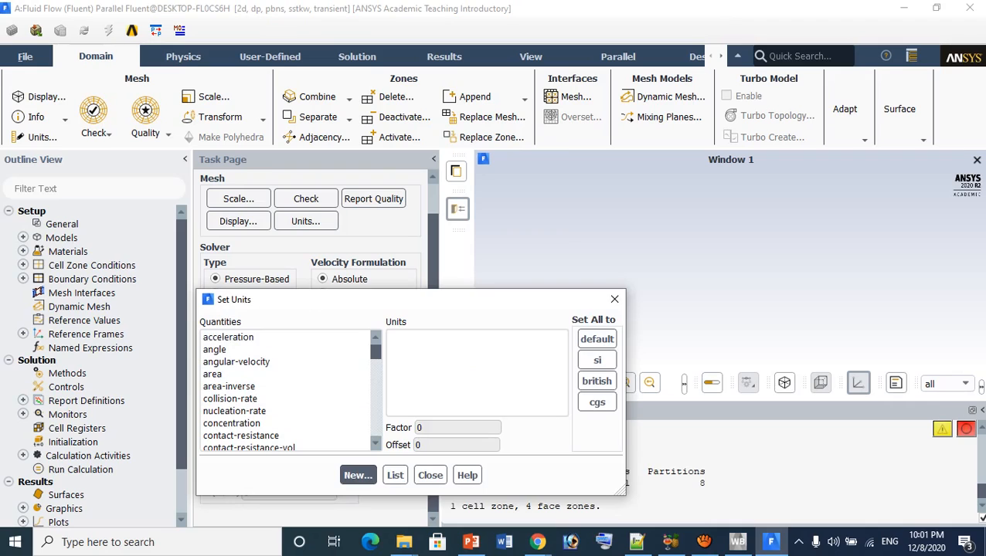
{"action": "left_click", "coordinate": [614, 299]}
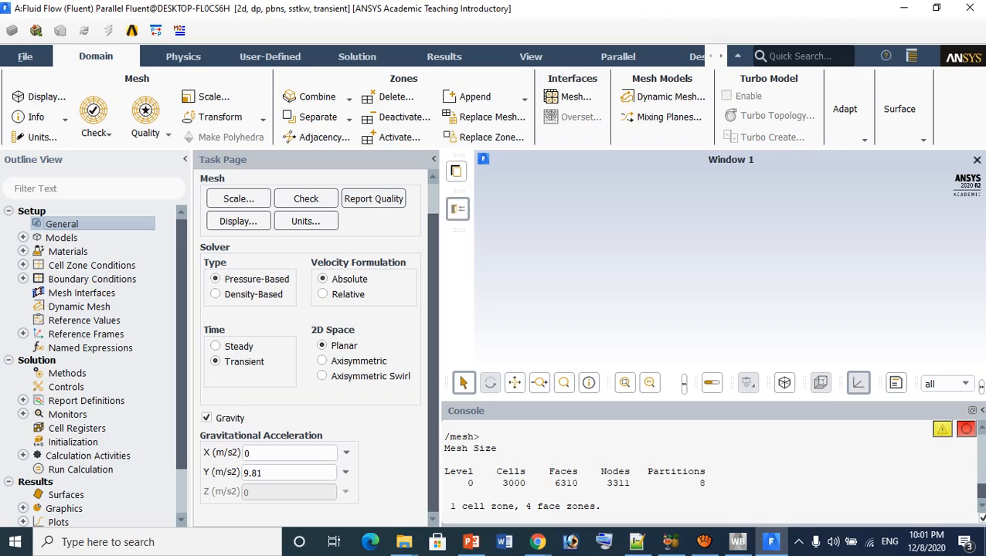
{"action": "left_click", "coordinate": [146, 120]}
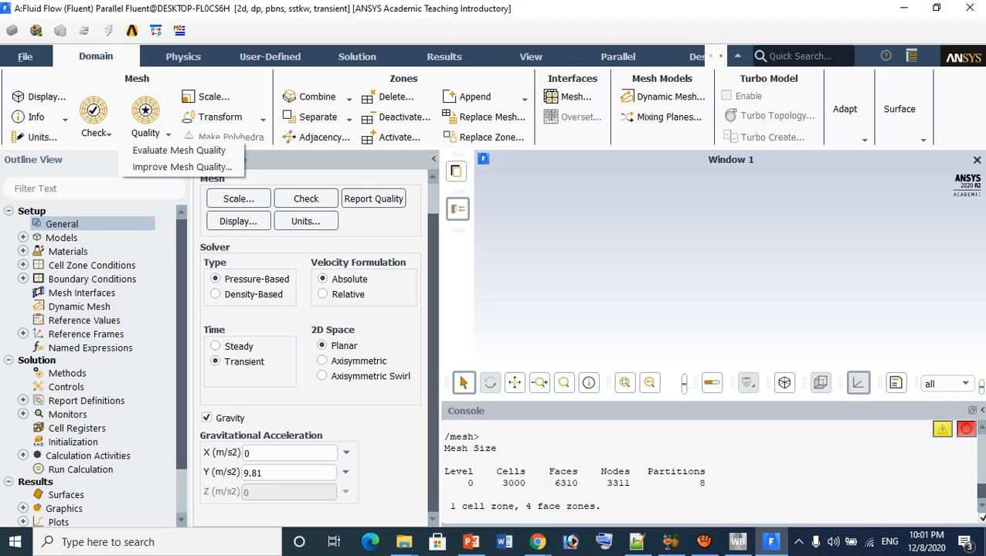
{"action": "left_click", "coordinate": [178, 150]}
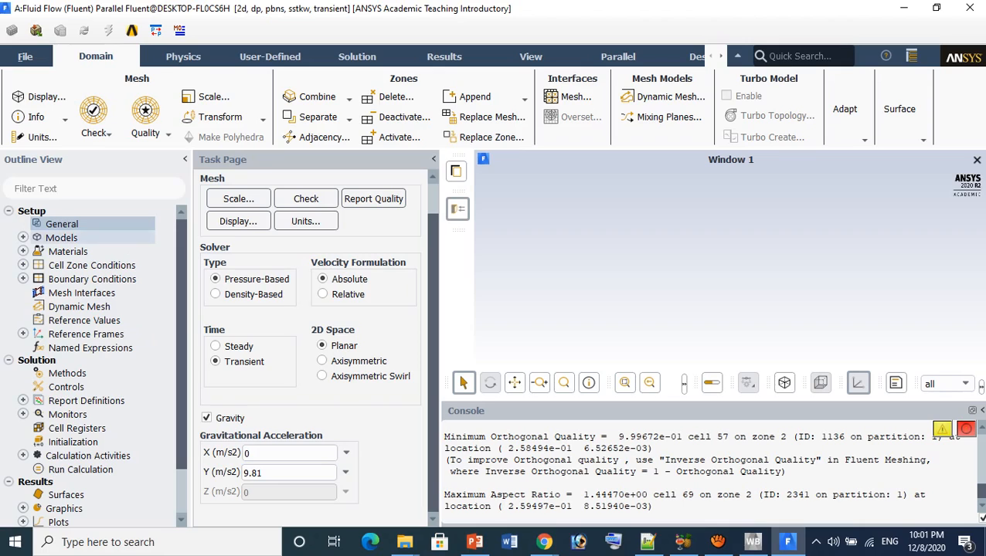
Step: Review the viscous model's constants and accept k-omega (2 eqn) with the SST variant and Production Limiter
{"action": "left_click", "coordinate": [23, 237]}
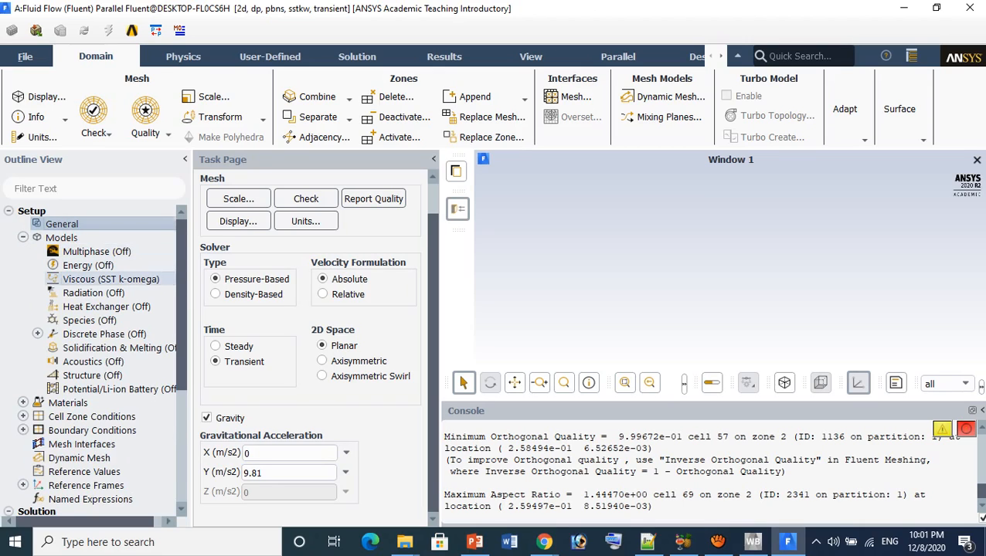
{"action": "left_click", "coordinate": [111, 279]}
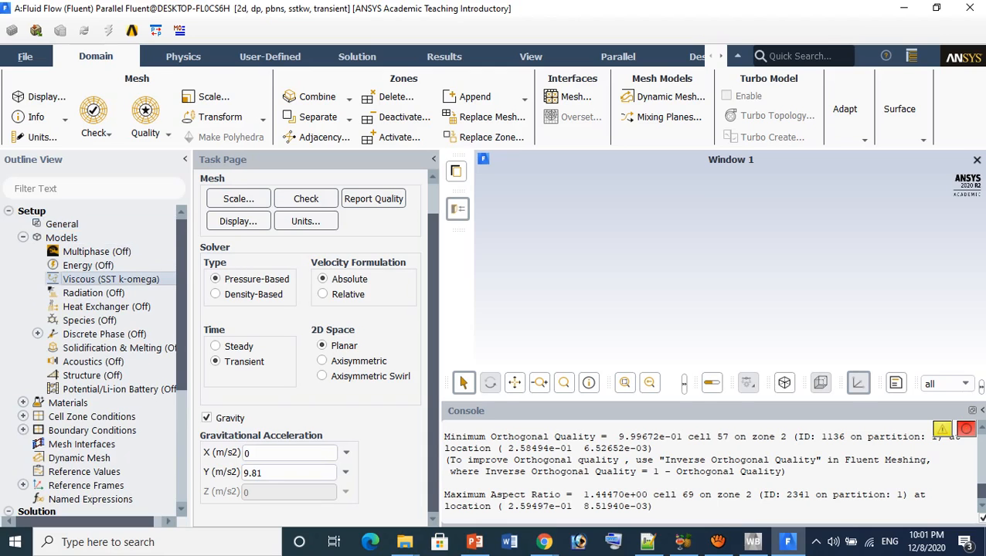
{"action": "double_click", "coordinate": [110, 279]}
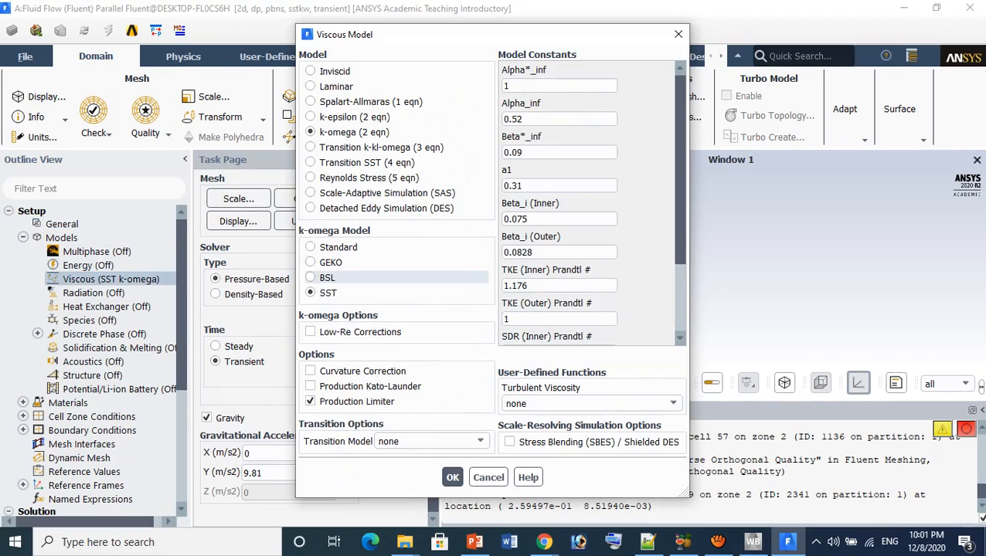
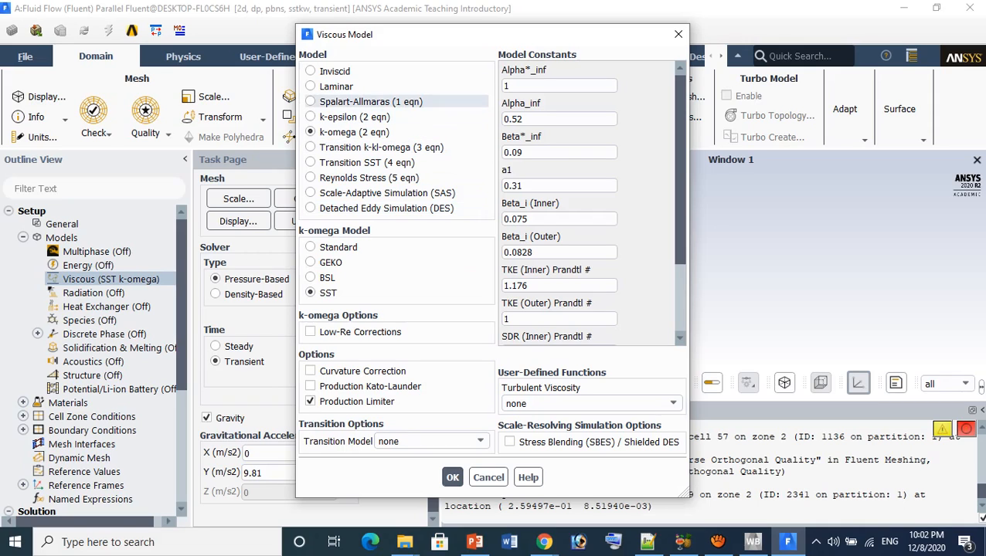
{"action": "scroll", "coordinate": [591, 201], "scroll_direction": "down", "scroll_amount": 3}
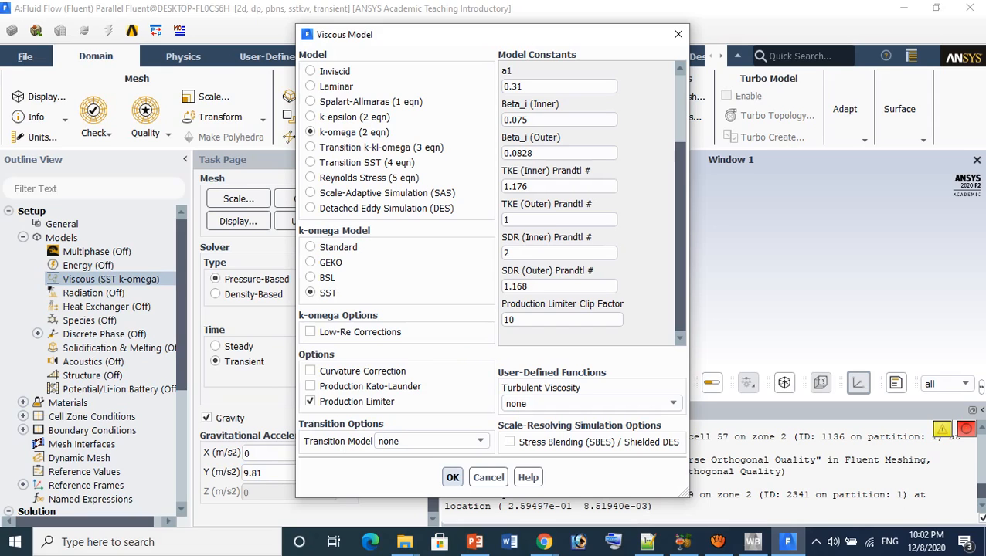
{"action": "left_click", "coordinate": [452, 476]}
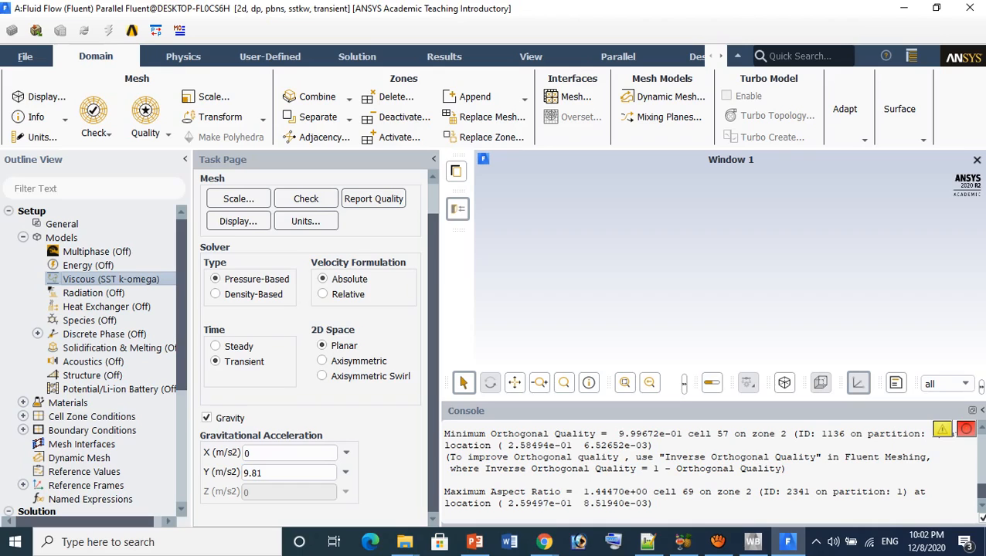
Step: Examine the density and viscosity defined for the fluid material air without changing them
{"action": "scroll", "coordinate": [709, 469], "scroll_direction": "up", "scroll_amount": 2}
{"action": "scroll", "coordinate": [709, 469], "scroll_direction": "down", "scroll_amount": 2}
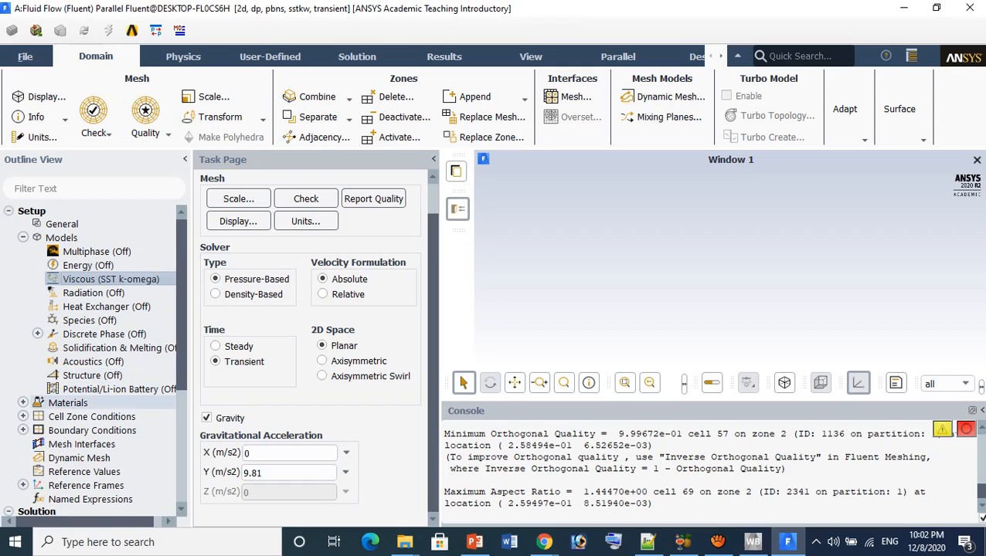
{"action": "left_click", "coordinate": [23, 403]}
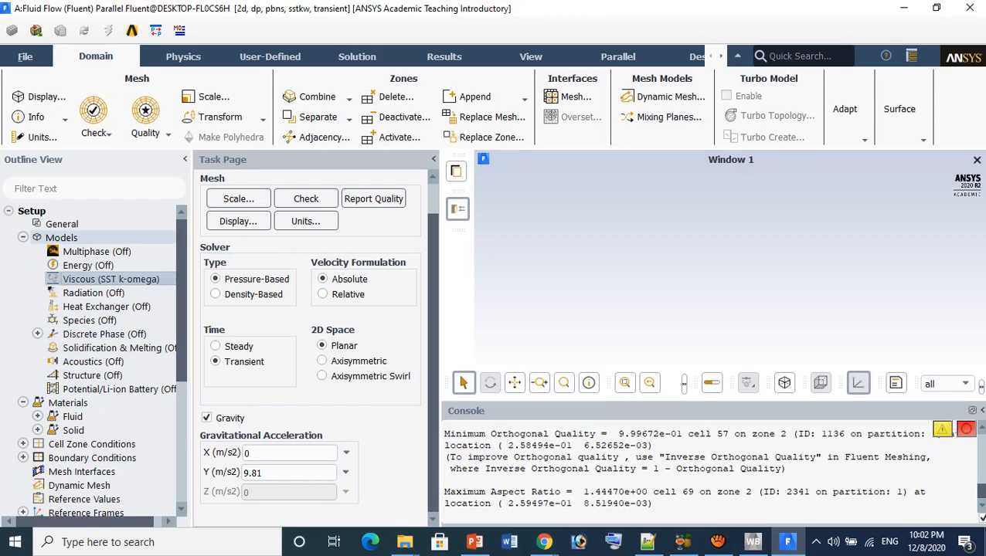
{"action": "left_click", "coordinate": [23, 237]}
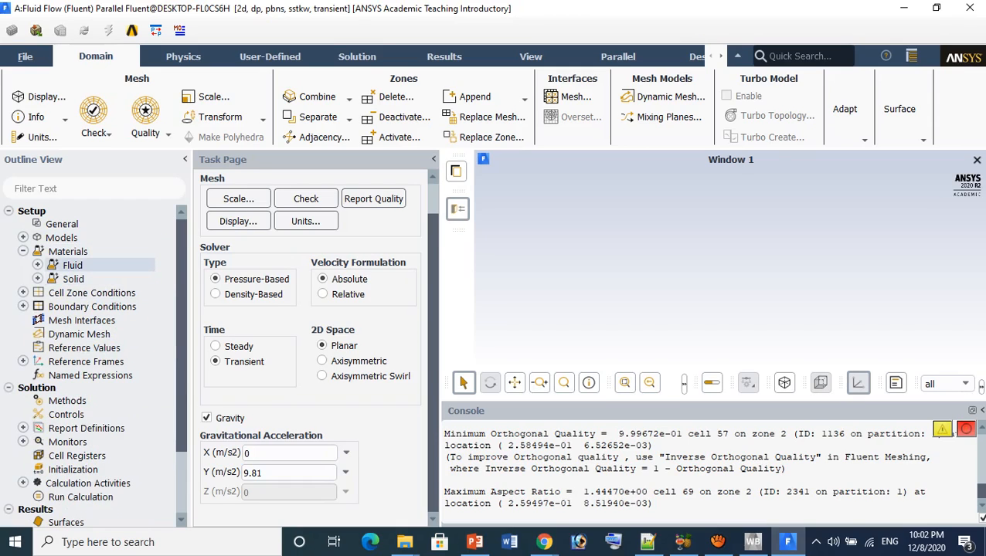
{"action": "left_click", "coordinate": [37, 265]}
{"action": "double_click", "coordinate": [82, 279]}
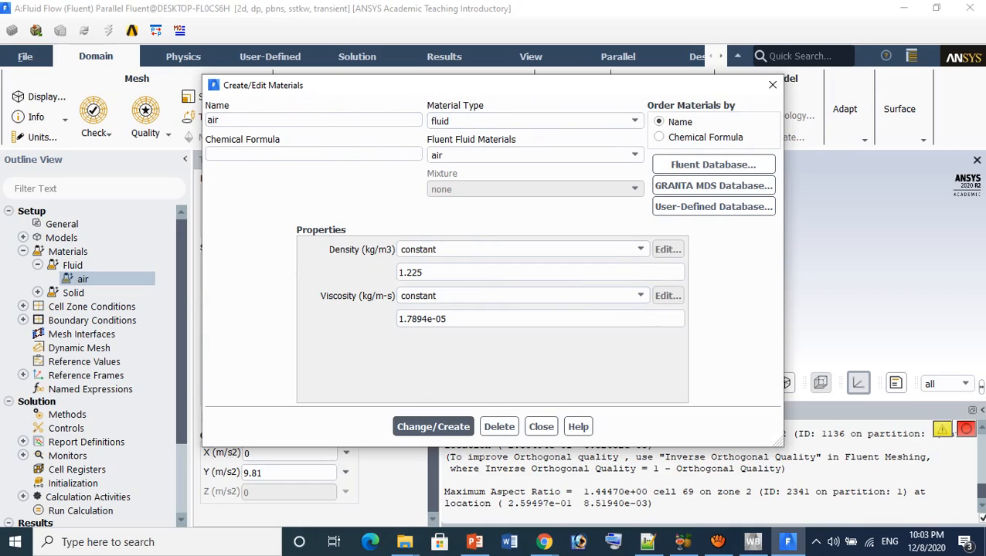
{"action": "left_click", "coordinate": [772, 84]}
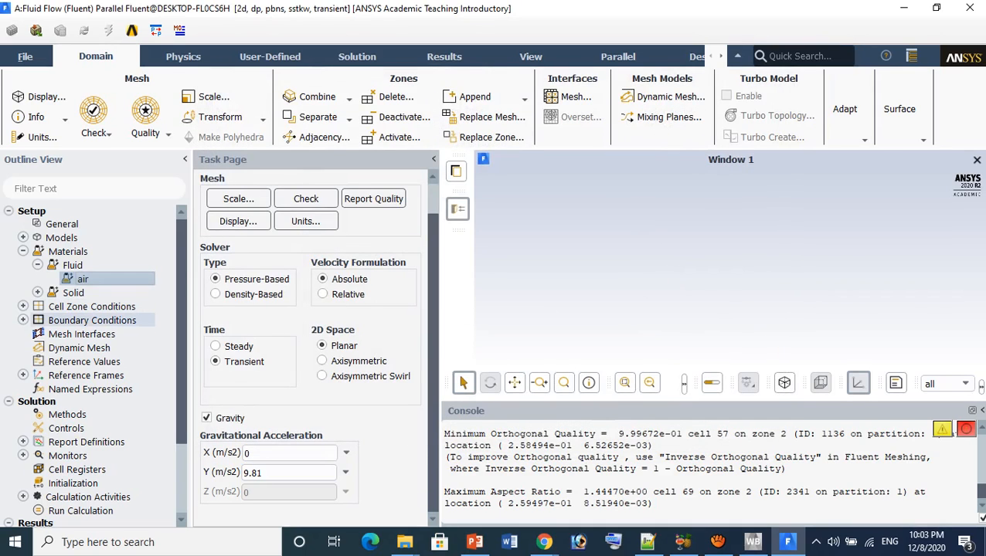
Step: View the cell zone conditions and set the velocityinlet boundary's velocity magnitude to 10 m/s
{"action": "double_click", "coordinate": [91, 307]}
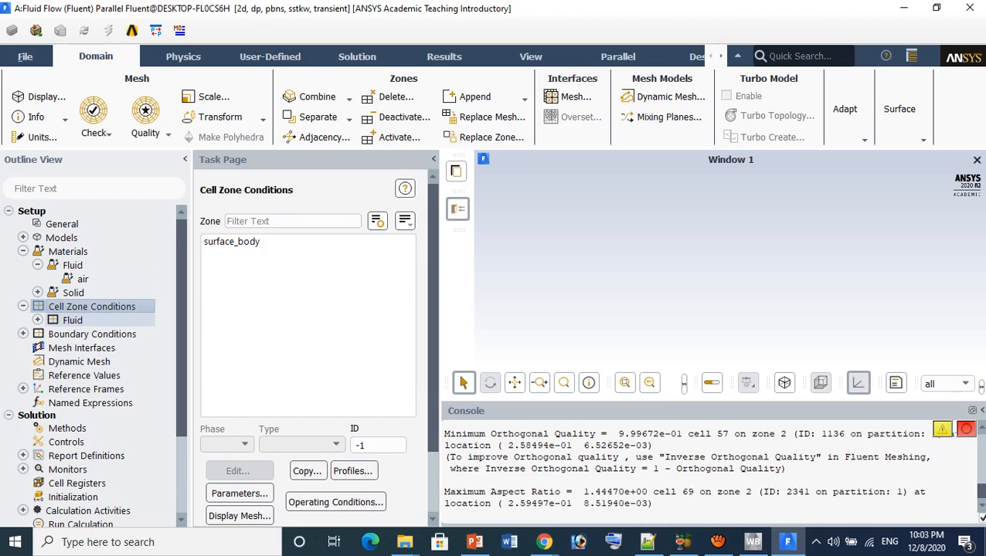
{"action": "double_click", "coordinate": [92, 334]}
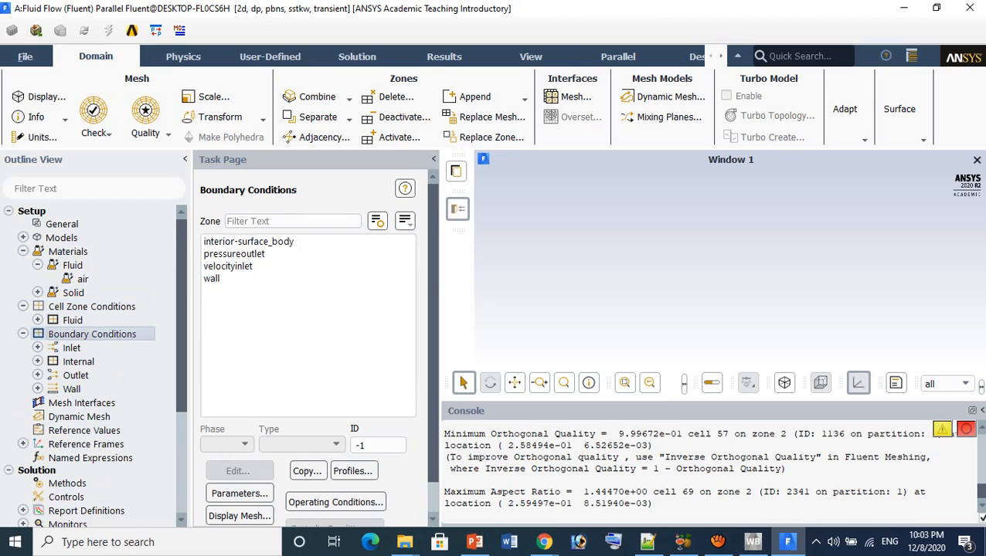
{"action": "left_click", "coordinate": [228, 265]}
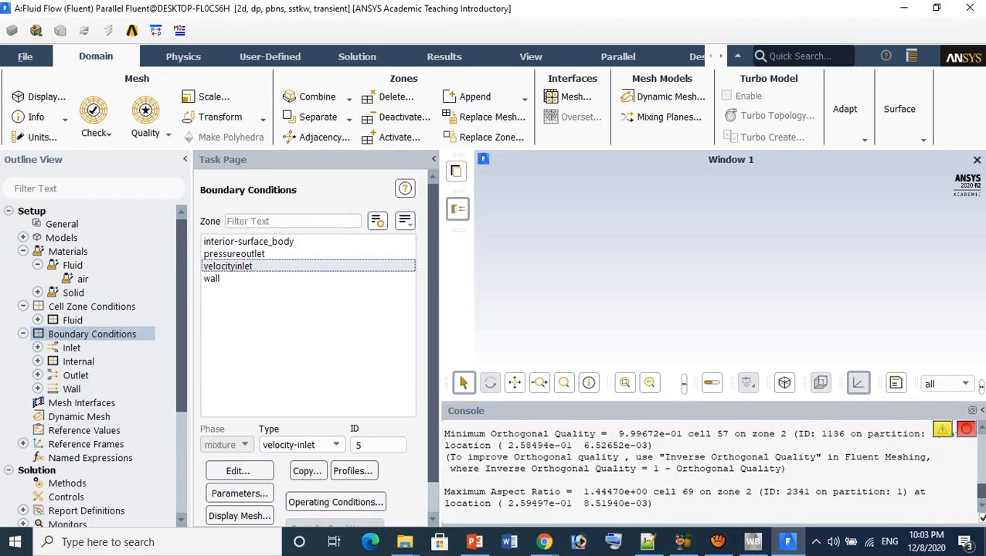
{"action": "left_click", "coordinate": [239, 471]}
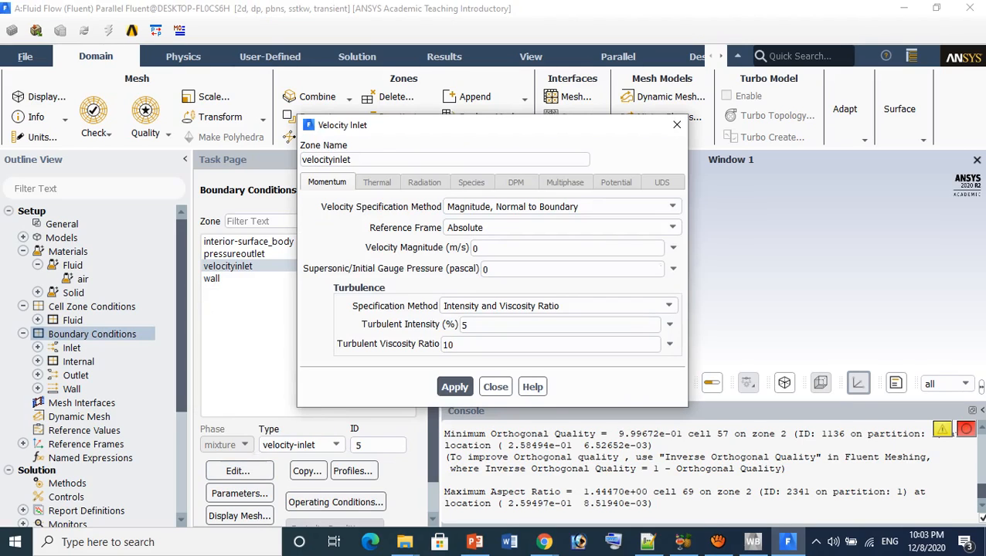
{"action": "double_click", "coordinate": [476, 248]}
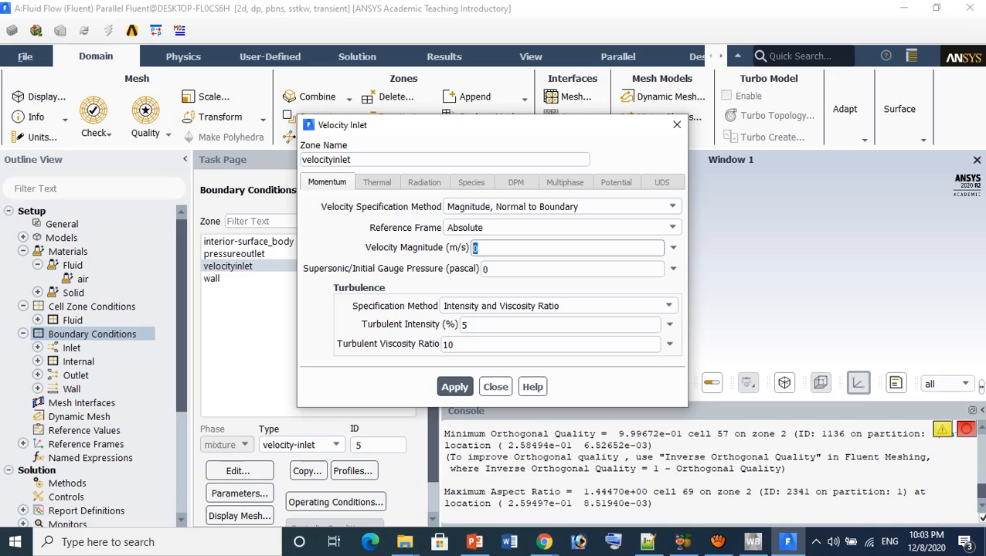
{"action": "type", "text": "10"}
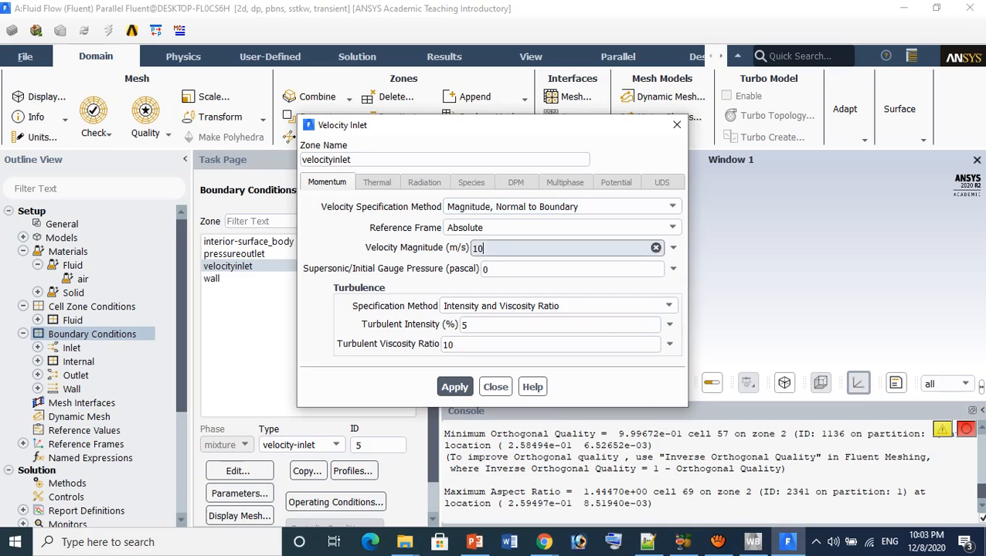
{"action": "left_click", "coordinate": [455, 387]}
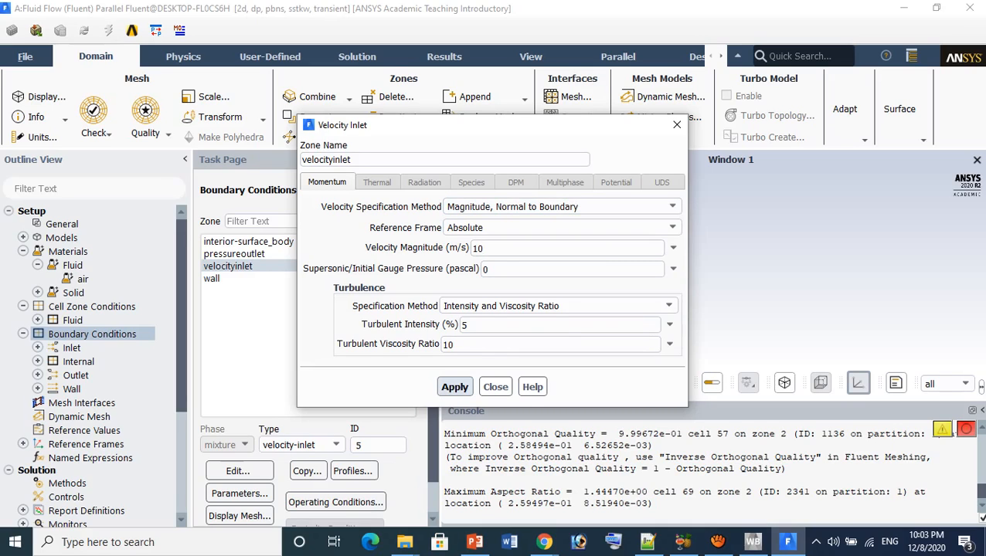
{"action": "left_click", "coordinate": [495, 387]}
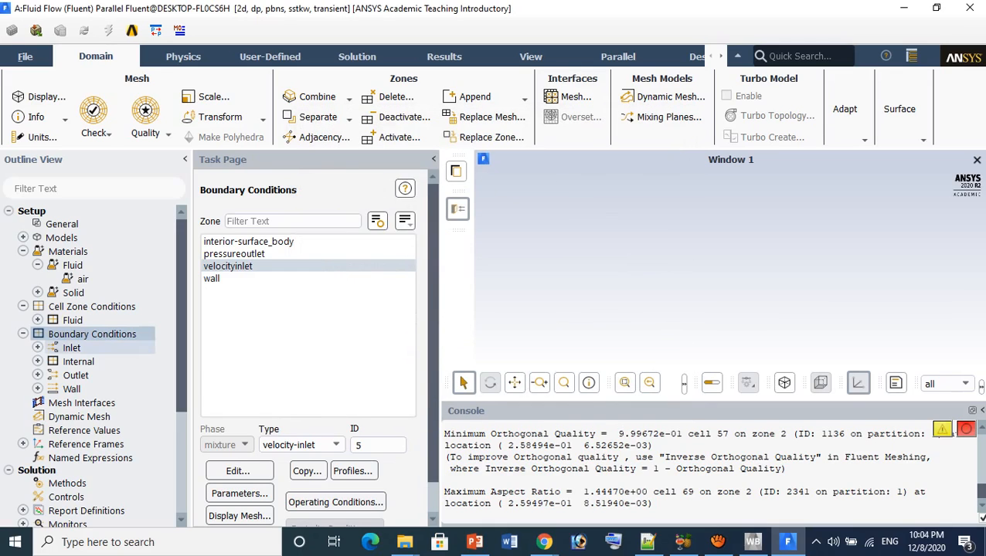
Step: Initialize the solution using Standard Initialization with initial values computed from velocityinlet
{"action": "left_click", "coordinate": [24, 334]}
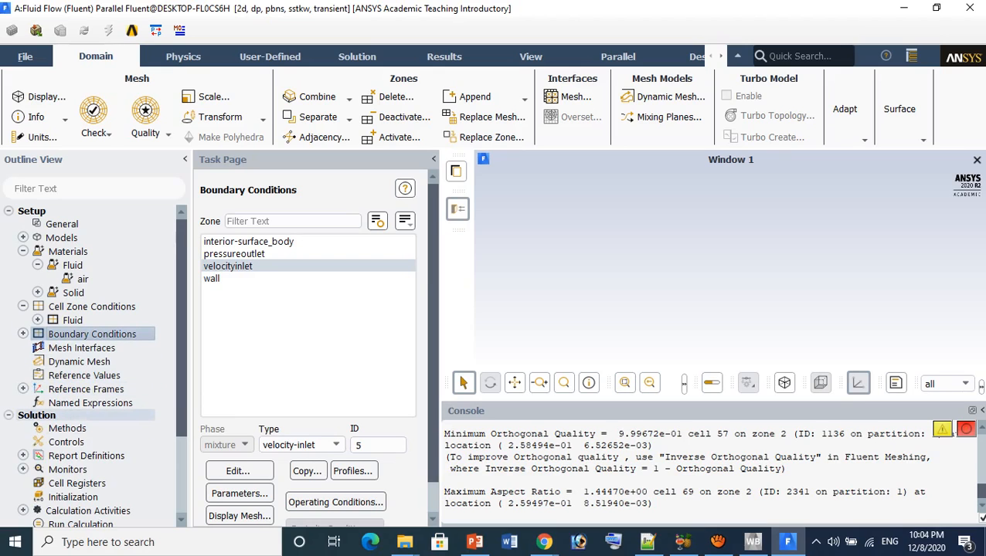
{"action": "scroll", "coordinate": [85, 417], "scroll_direction": "down", "scroll_amount": 1}
{"action": "scroll", "coordinate": [85, 386], "scroll_direction": "down", "scroll_amount": 2}
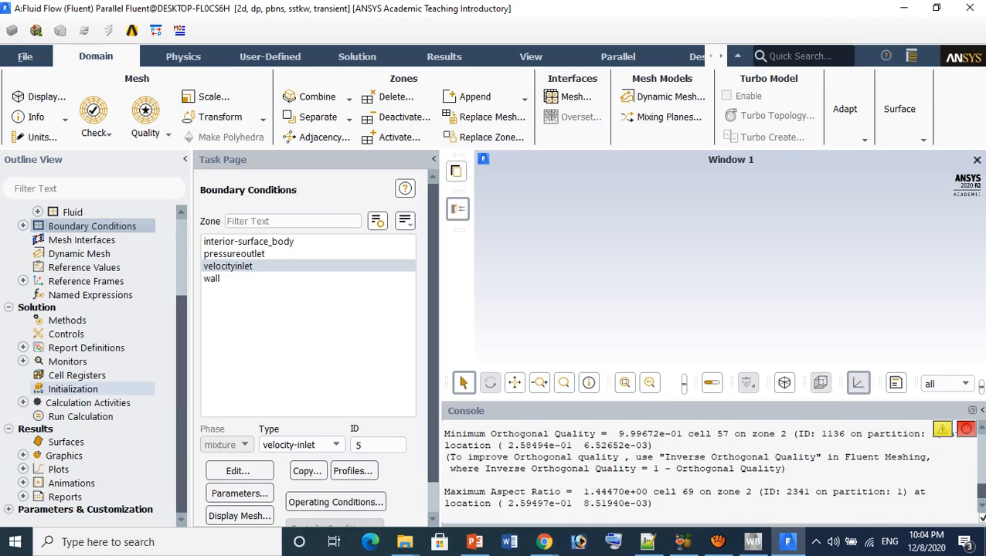
{"action": "left_click", "coordinate": [73, 388]}
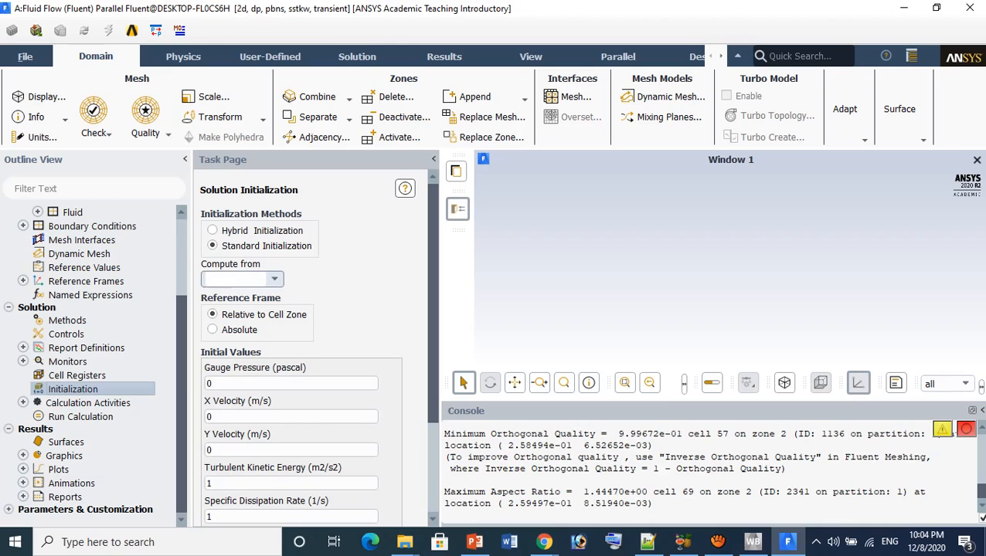
{"action": "left_click", "coordinate": [242, 279]}
{"action": "left_click", "coordinate": [231, 306]}
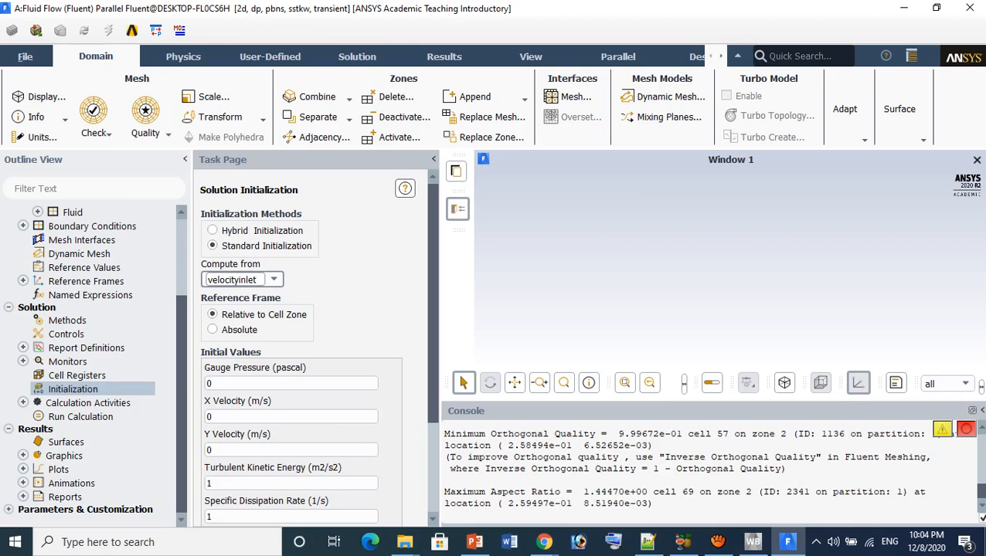
{"action": "scroll", "coordinate": [301, 348], "scroll_direction": "down", "scroll_amount": 3}
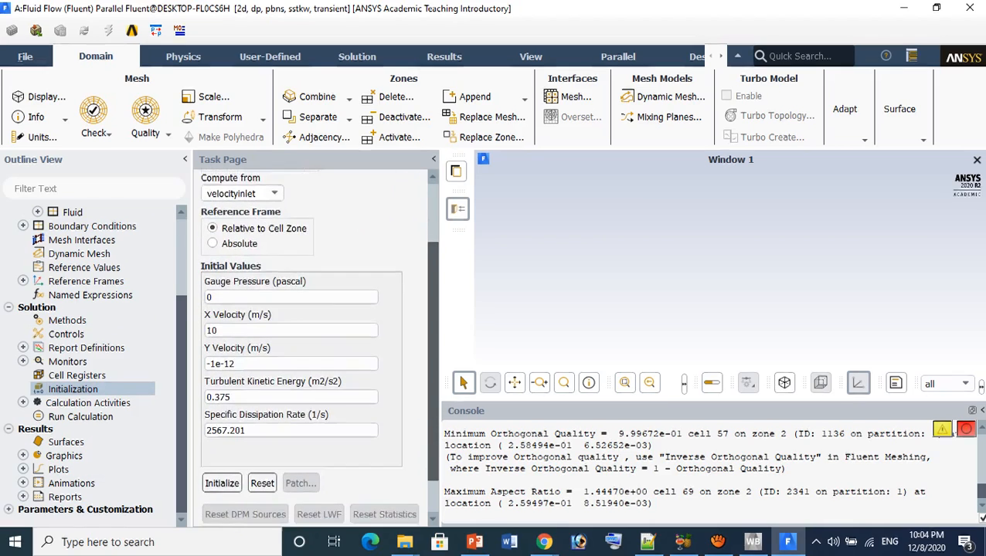
{"action": "scroll", "coordinate": [302, 348], "scroll_direction": "down", "scroll_amount": 2}
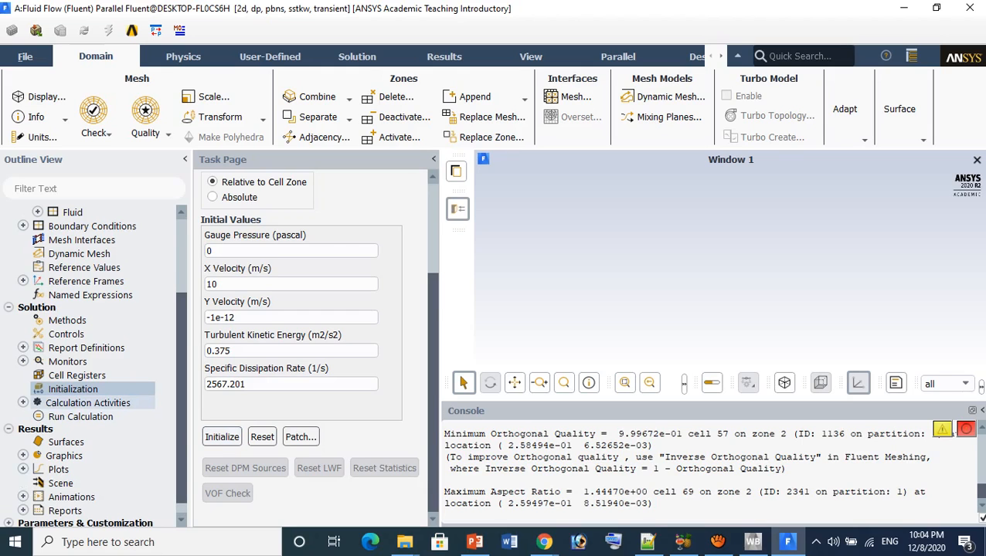
Step: Set the calculation activities to autosave the data file every 10 time steps, and recheck the autosave options
{"action": "double_click", "coordinate": [88, 403]}
{"action": "left_click", "coordinate": [340, 228]}
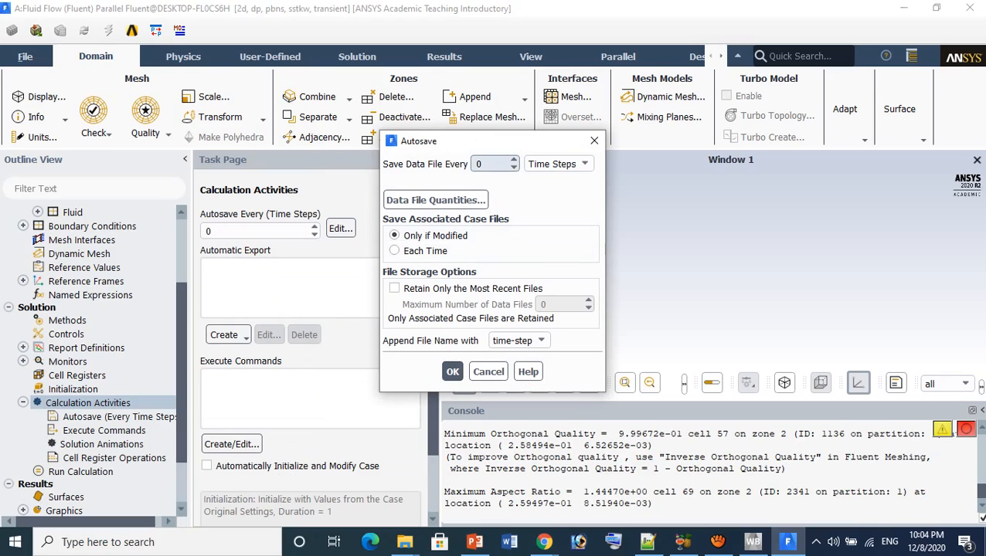
{"action": "double_click", "coordinate": [480, 164]}
{"action": "type", "text": "10"}
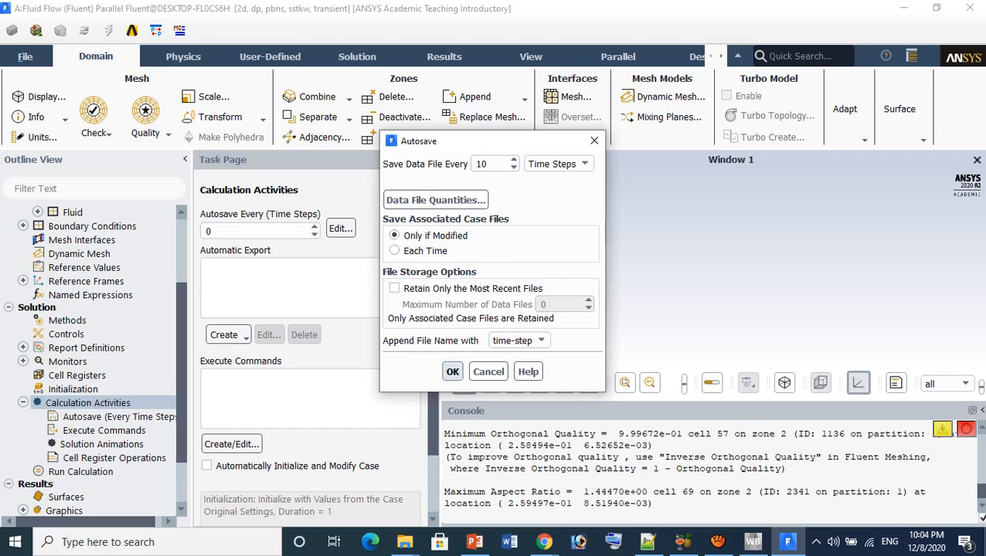
{"action": "left_click", "coordinate": [453, 372]}
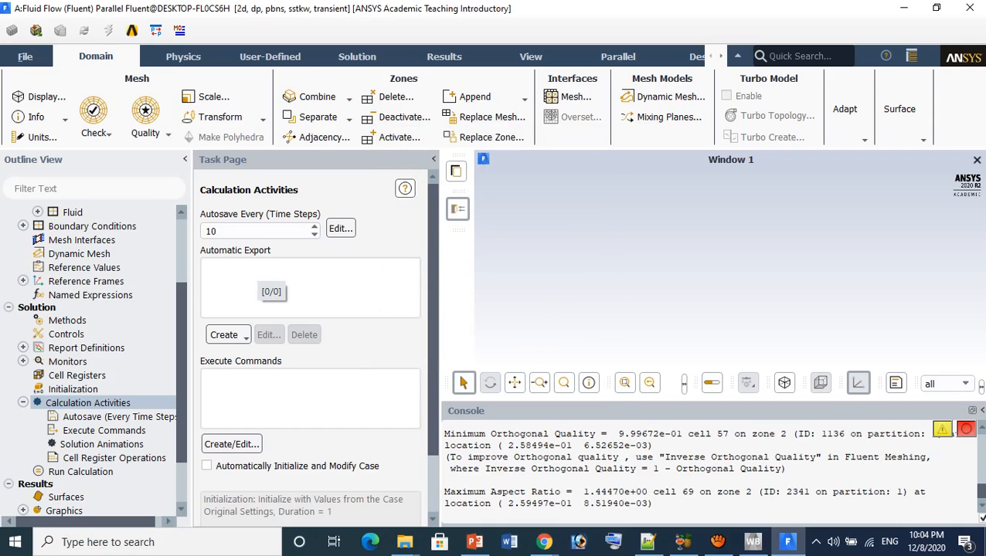
{"action": "left_click", "coordinate": [341, 228]}
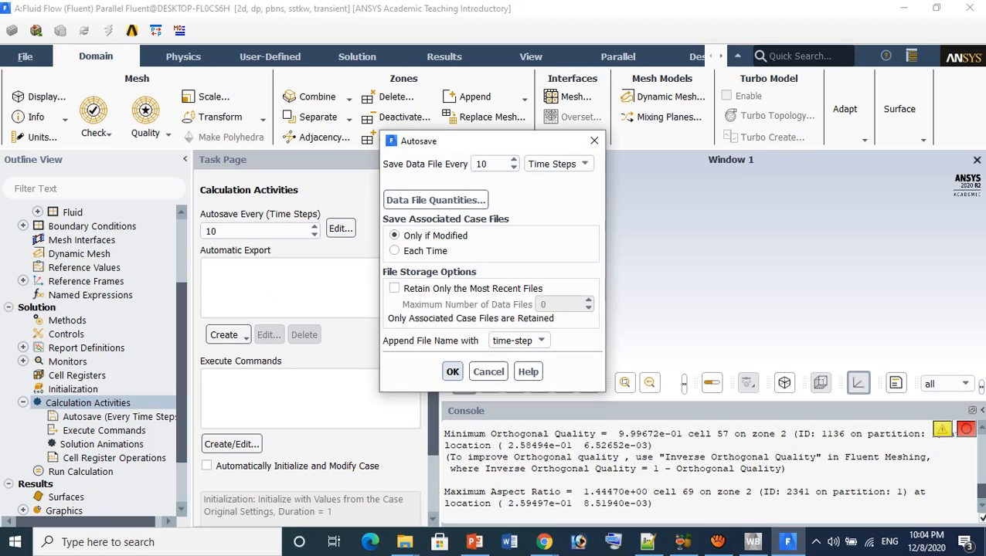
{"action": "left_click", "coordinate": [453, 372]}
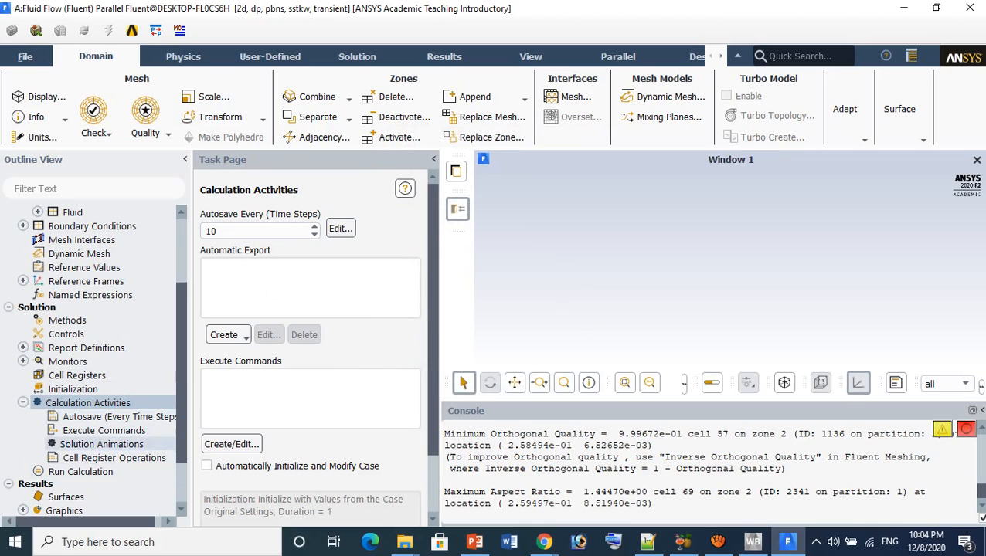
Step: View the solution animation definition options and close them without creating an animation
{"action": "scroll", "coordinate": [101, 430], "scroll_direction": "down", "scroll_amount": 1}
{"action": "left_click", "coordinate": [101, 403]}
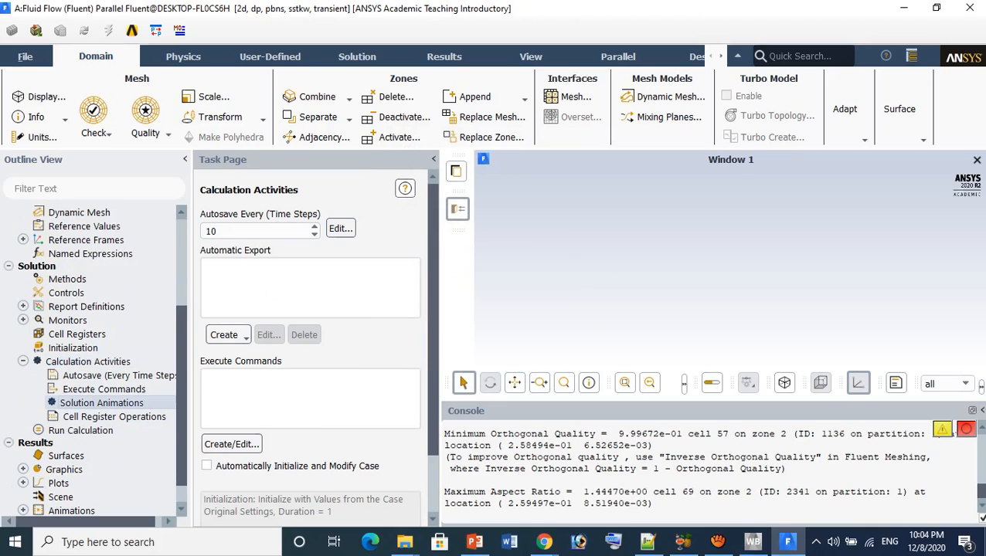
{"action": "double_click", "coordinate": [101, 403]}
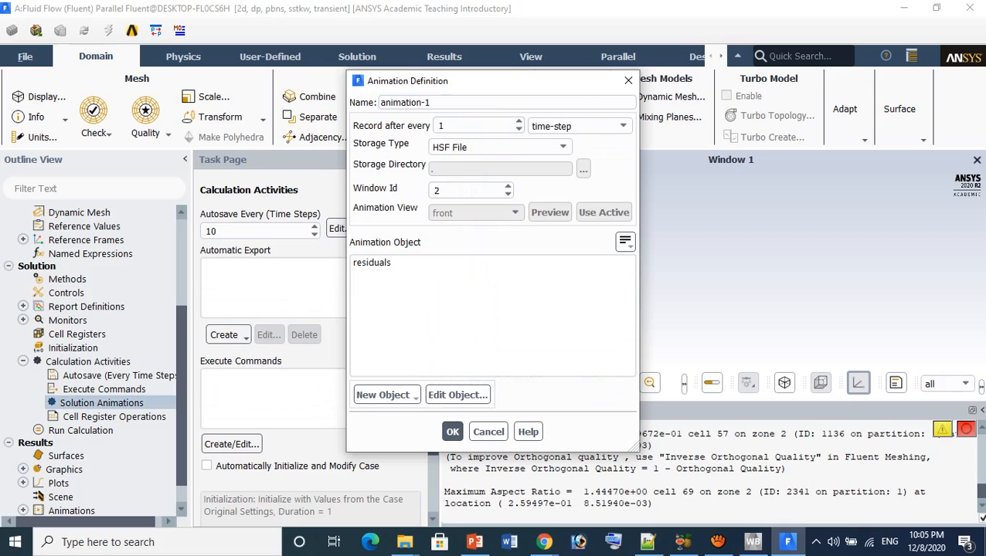
{"action": "left_click", "coordinate": [628, 80]}
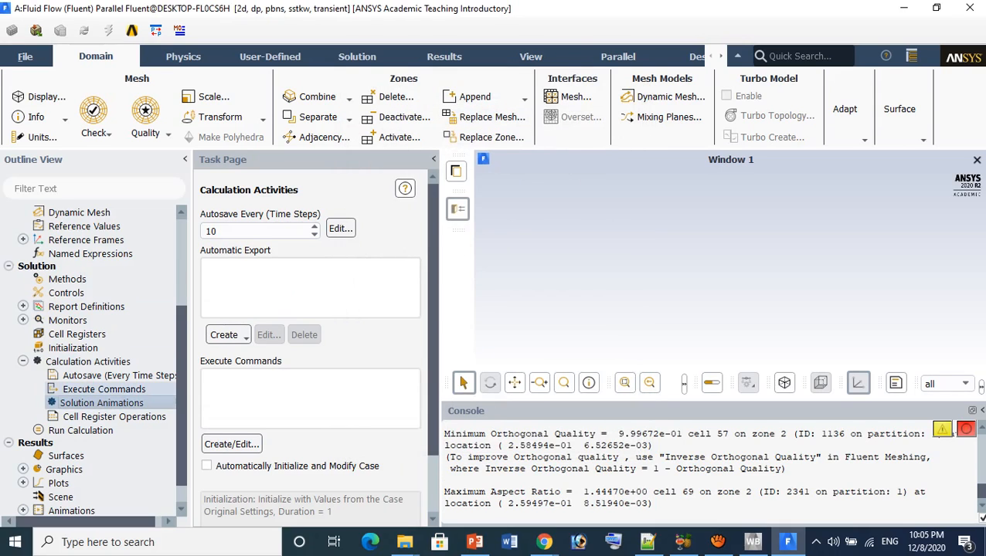
Step: Set the run calculation to 1000 time steps with a time step size of 0.1 s and 1 maximum iteration per time step
{"action": "scroll", "coordinate": [101, 386], "scroll_direction": "down", "scroll_amount": 1}
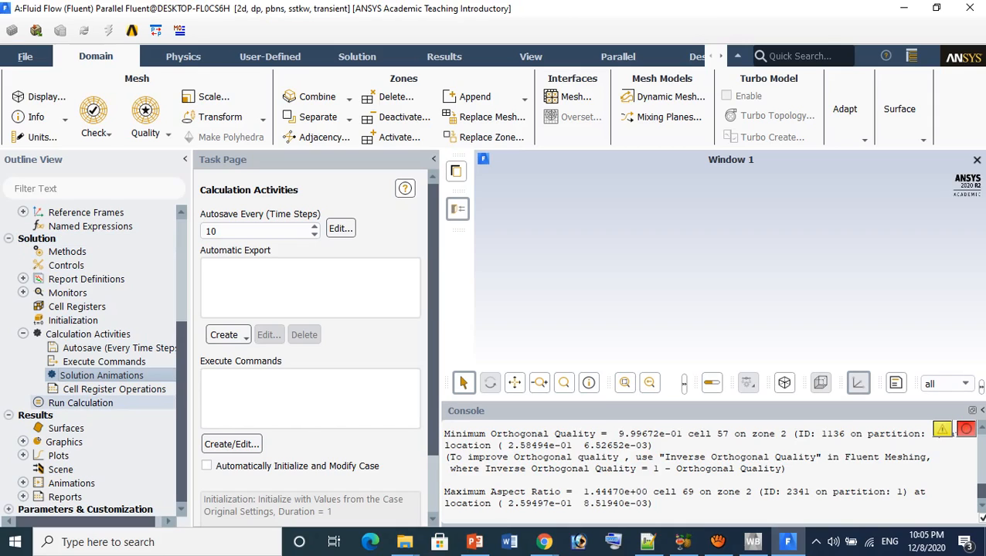
{"action": "left_click", "coordinate": [81, 403]}
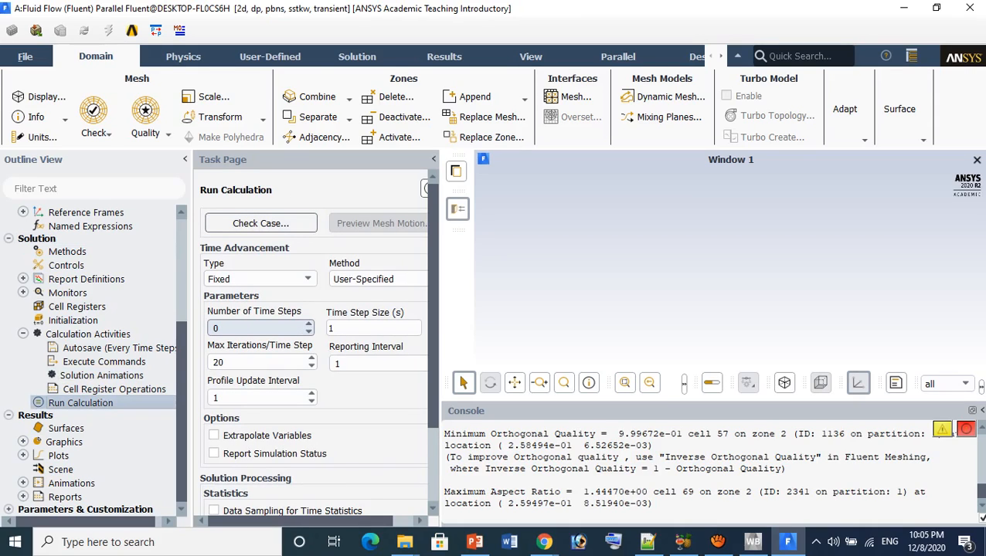
{"action": "left_click_drag", "start_coordinate": [228, 328], "coordinate": [203, 330]}
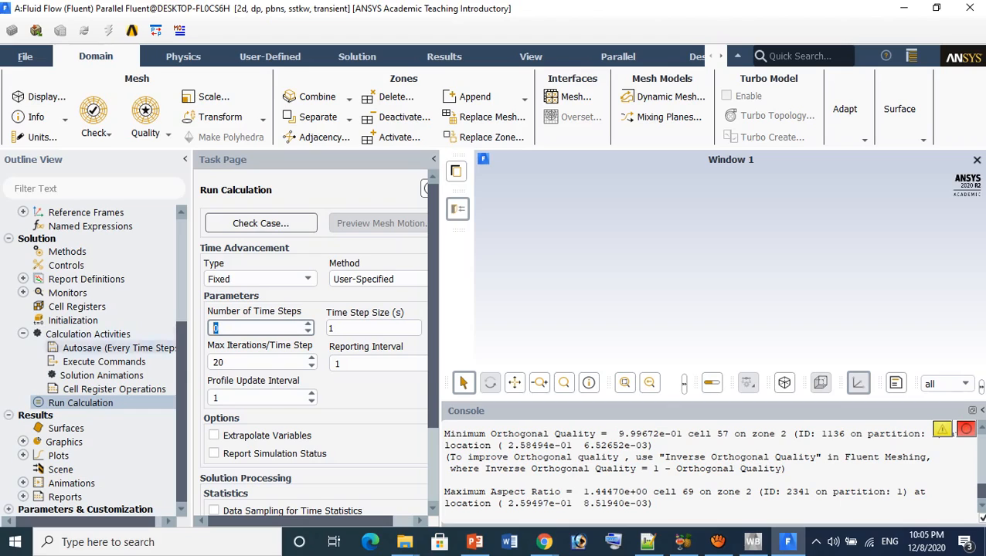
{"action": "type", "text": "1000"}
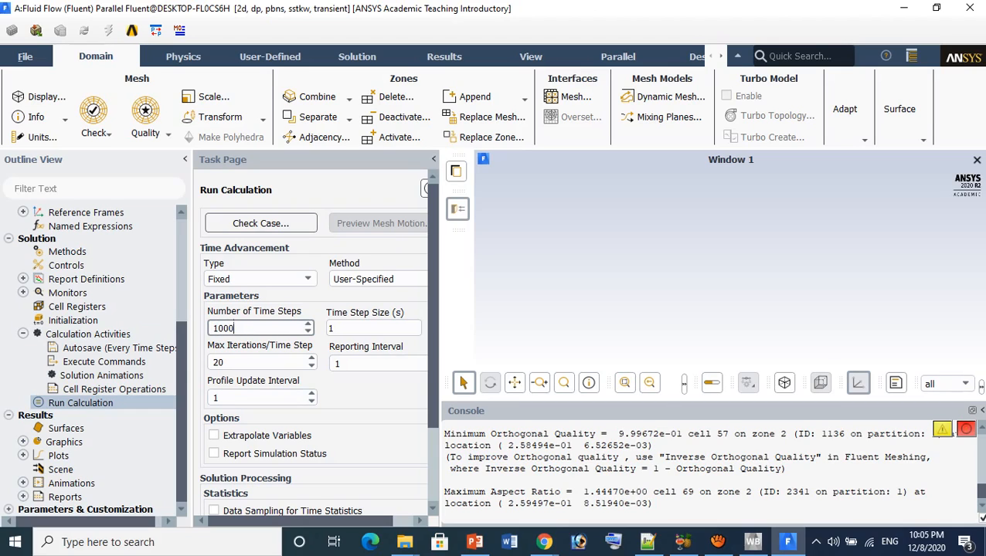
{"action": "key", "text": "Tab"}
{"action": "type", "text": "0.1"}
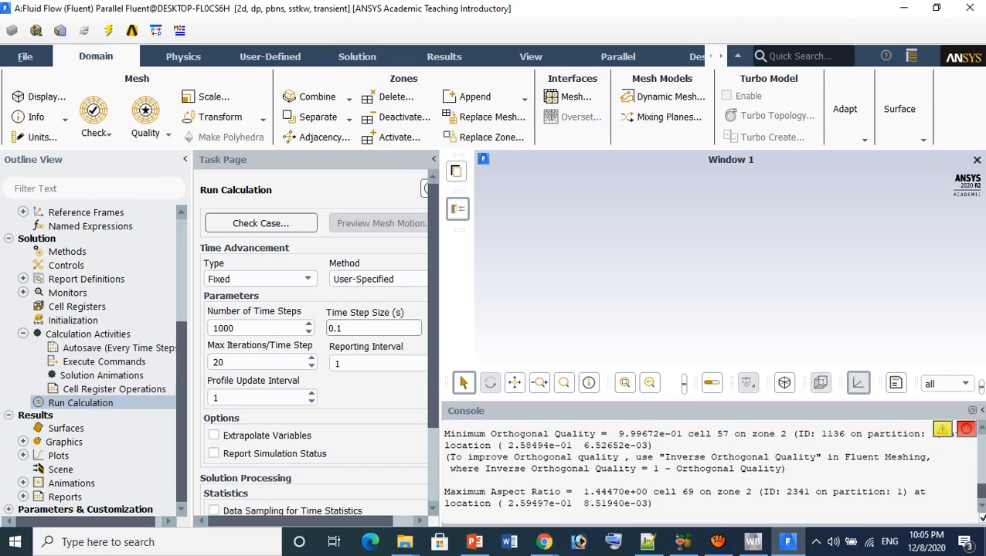
{"action": "double_click", "coordinate": [218, 362]}
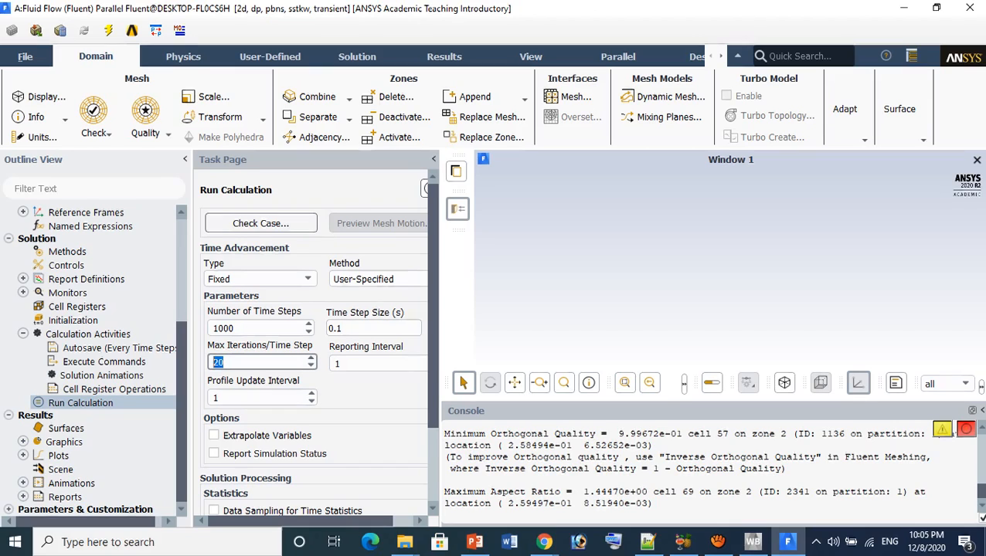
{"action": "type", "text": "1"}
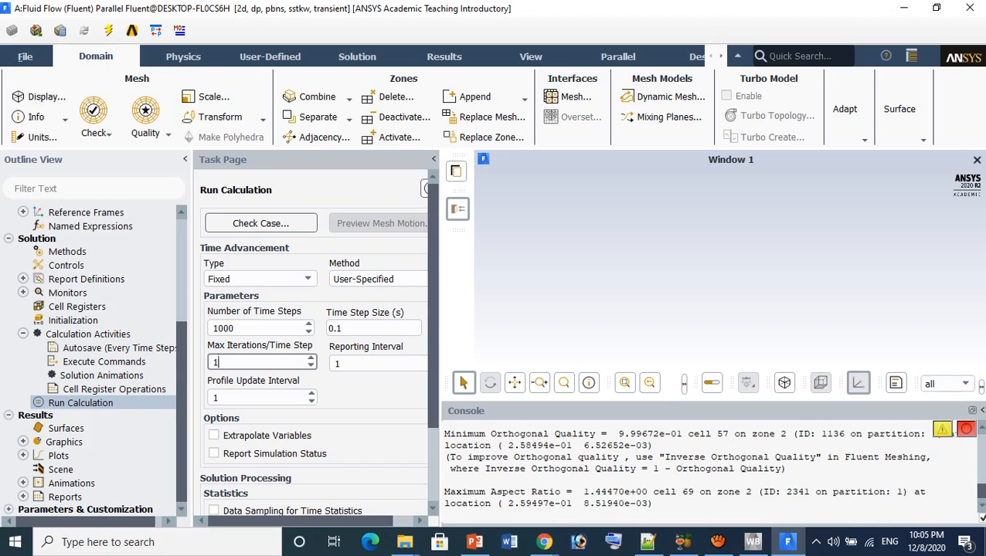
Step: Enable data sampling for time statistics in the run calculation settings
{"action": "scroll", "coordinate": [313, 340], "scroll_direction": "down", "scroll_amount": 1}
{"action": "scroll", "coordinate": [262, 309], "scroll_direction": "down", "scroll_amount": 2}
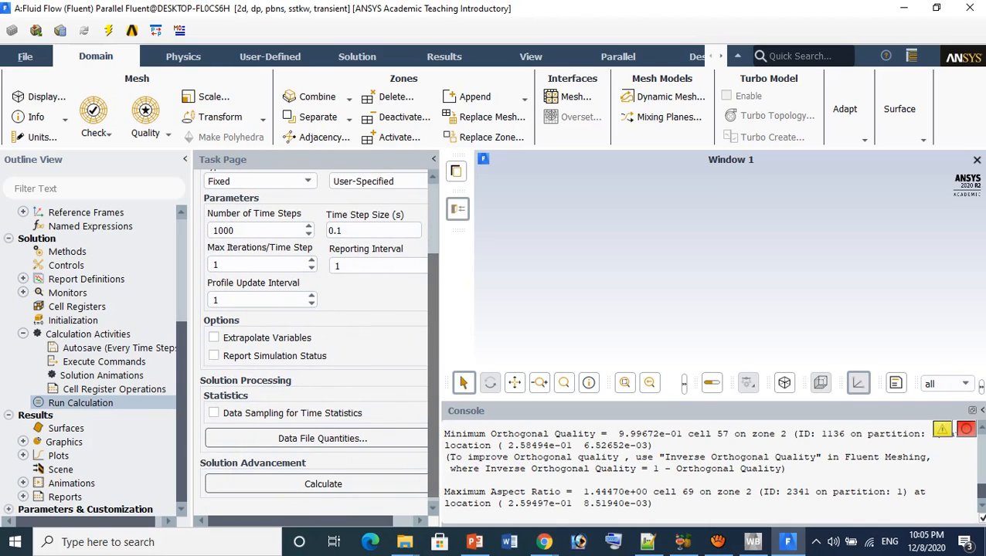
{"action": "scroll", "coordinate": [262, 266], "scroll_direction": "down", "scroll_amount": 1}
{"action": "scroll", "coordinate": [313, 340], "scroll_direction": "up", "scroll_amount": 3}
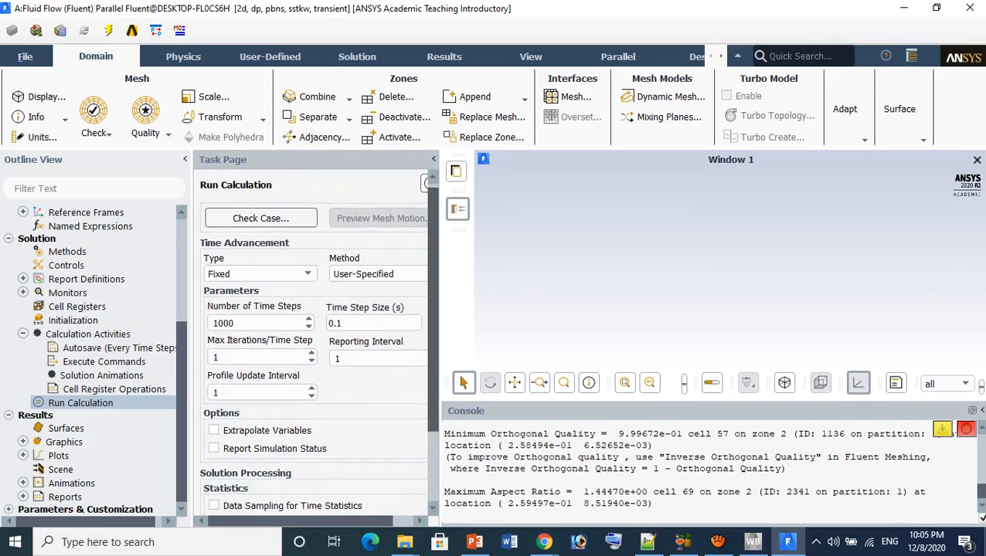
{"action": "scroll", "coordinate": [313, 340], "scroll_direction": "down", "scroll_amount": 3}
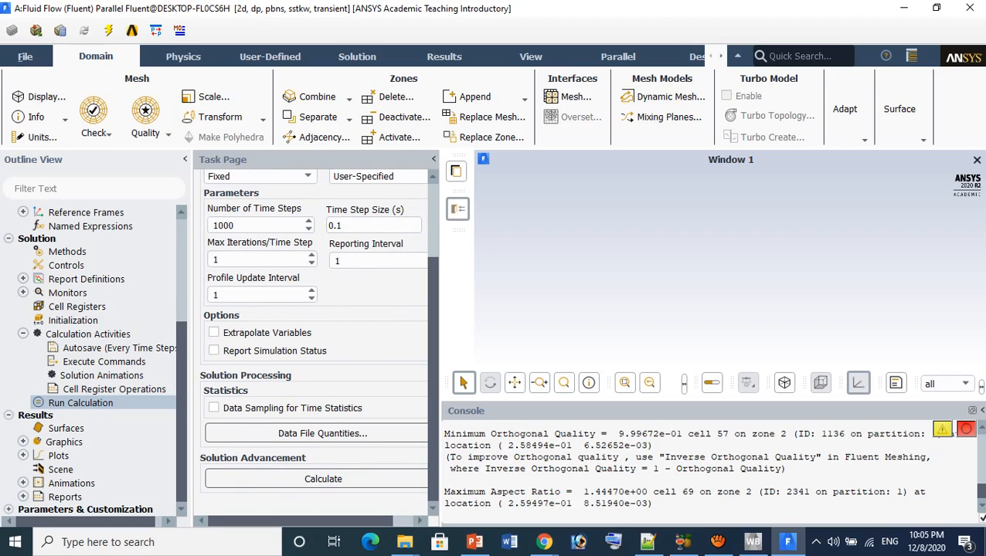
{"action": "left_click", "coordinate": [213, 408]}
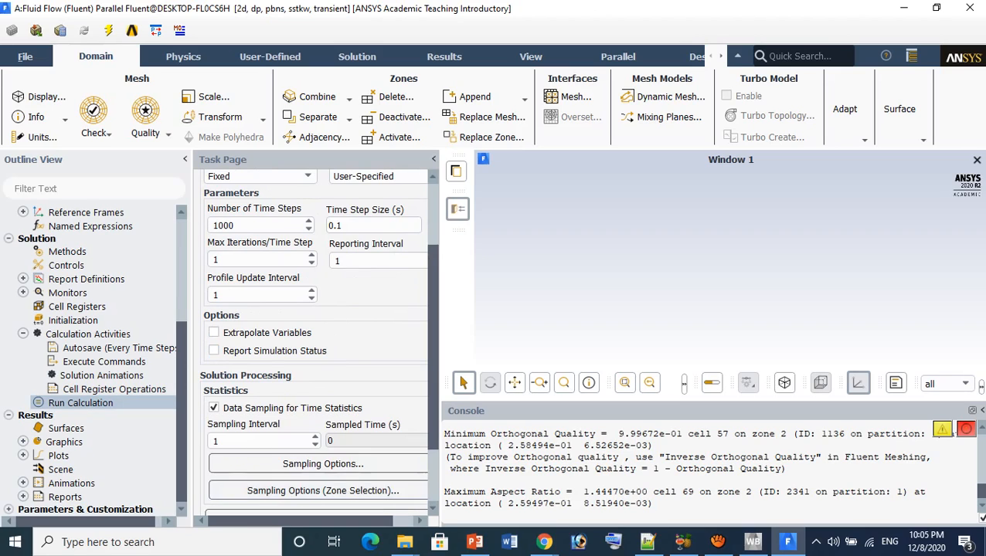
{"action": "scroll", "coordinate": [312, 340], "scroll_direction": "down", "scroll_amount": 3}
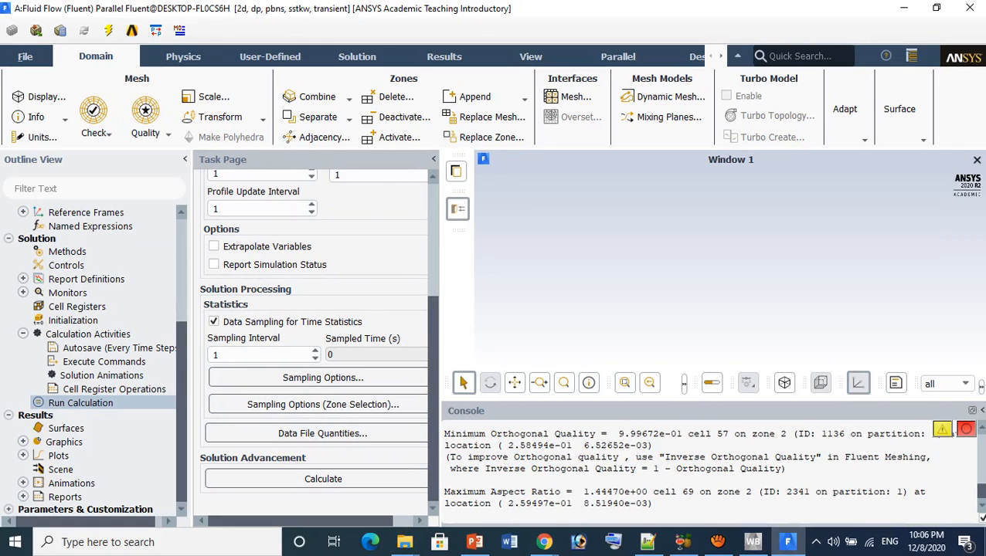
Step: Export the case and data files as Start.cas.gz to the folder F:\CFD_Tutorial\Flow through a long 2D Pipe
{"action": "left_click", "coordinate": [25, 56]}
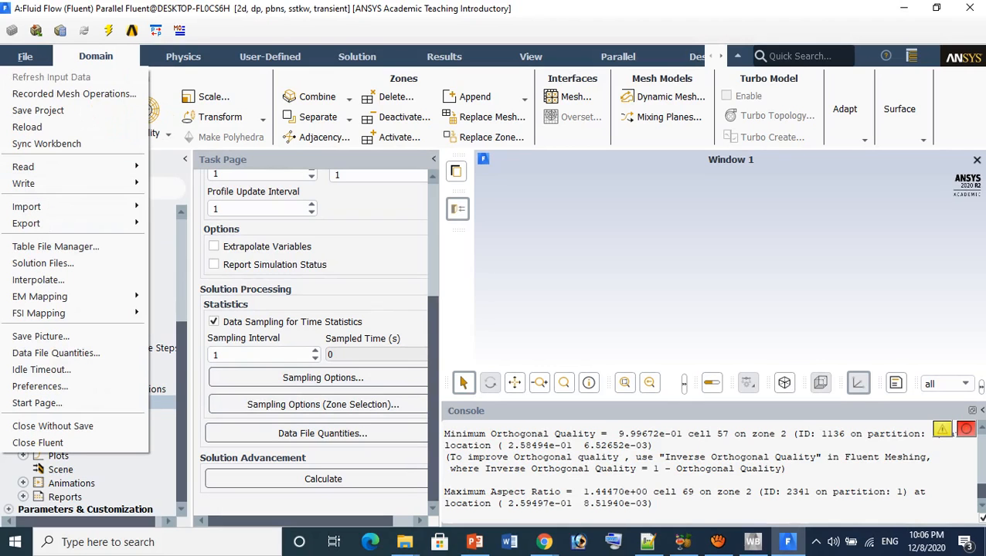
{"action": "mouse_move", "coordinate": [31, 183]}
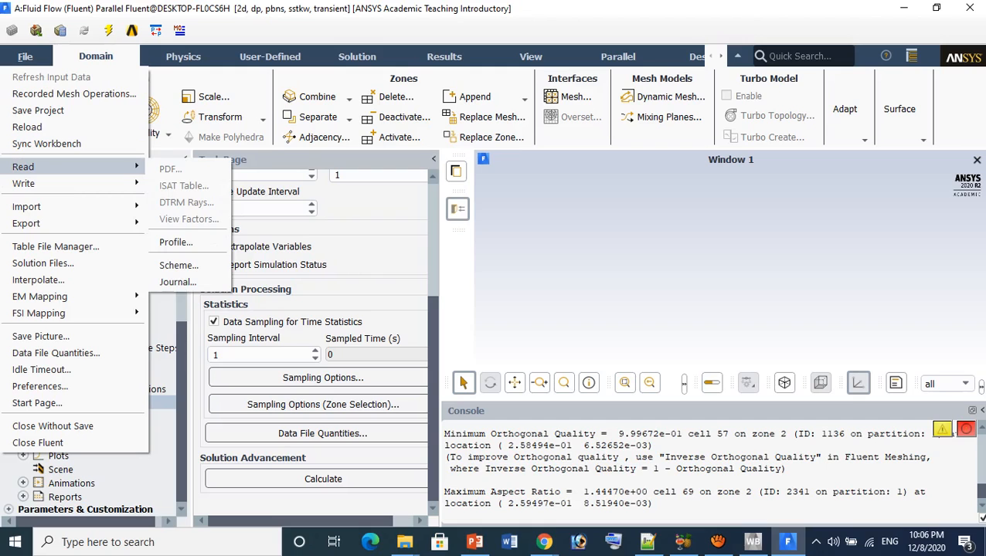
{"action": "mouse_move", "coordinate": [26, 224]}
{"action": "left_click", "coordinate": [188, 259]}
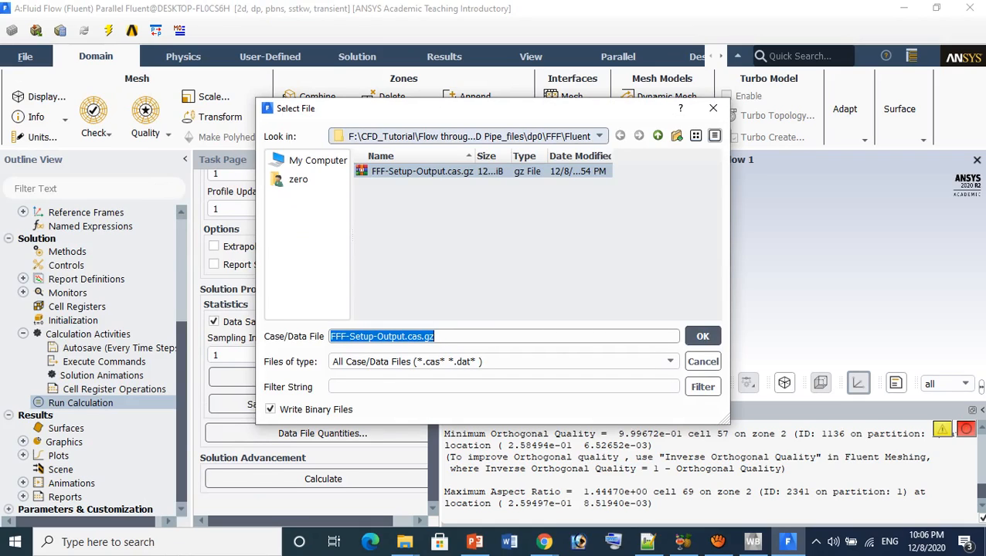
{"action": "left_click", "coordinate": [468, 136]}
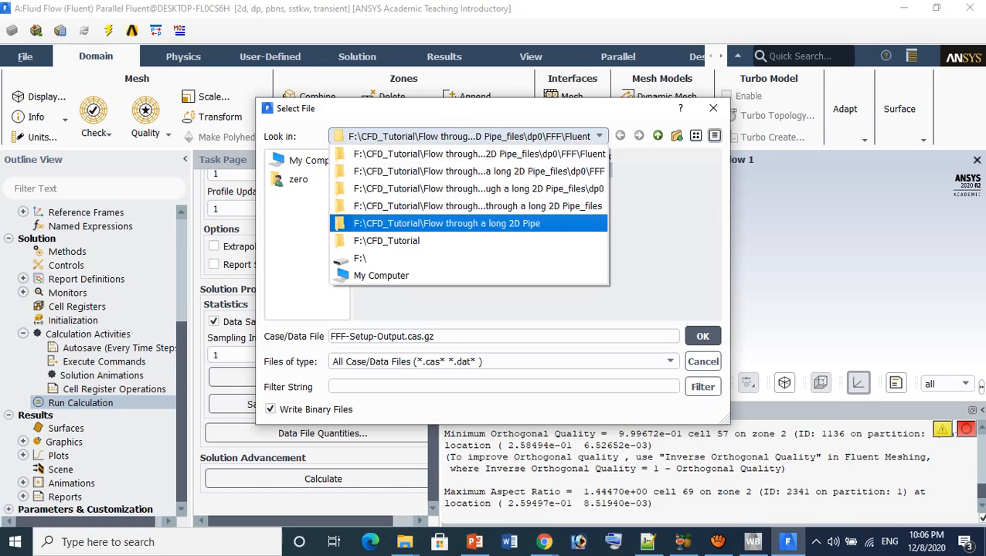
{"action": "left_click", "coordinate": [447, 223]}
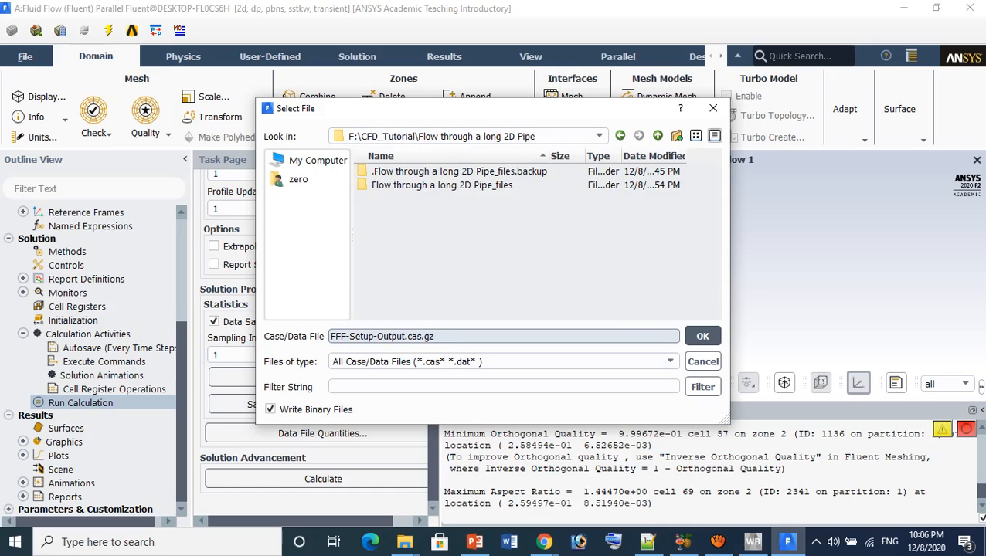
{"action": "left_click_drag", "start_coordinate": [405, 336], "coordinate": [330, 336]}
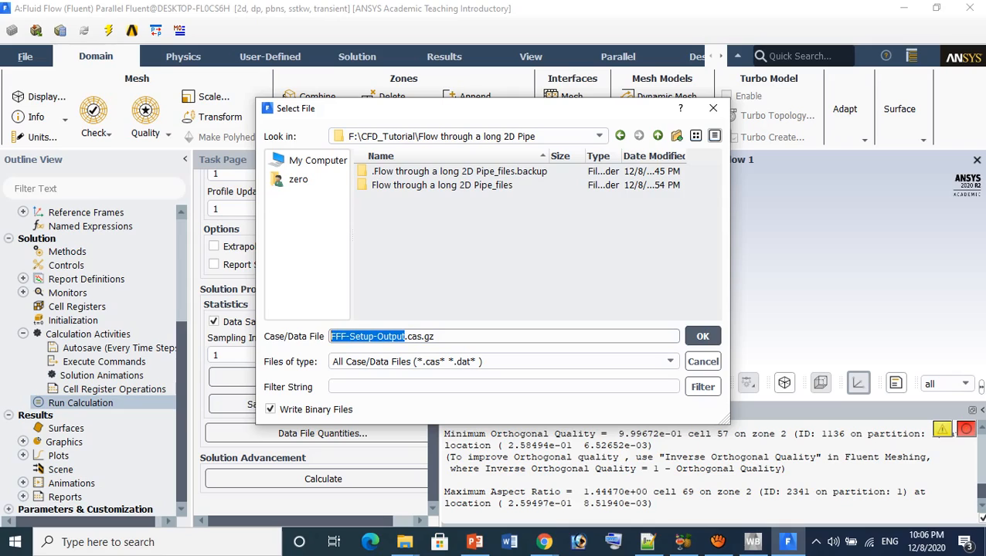
{"action": "type", "text": "St"}
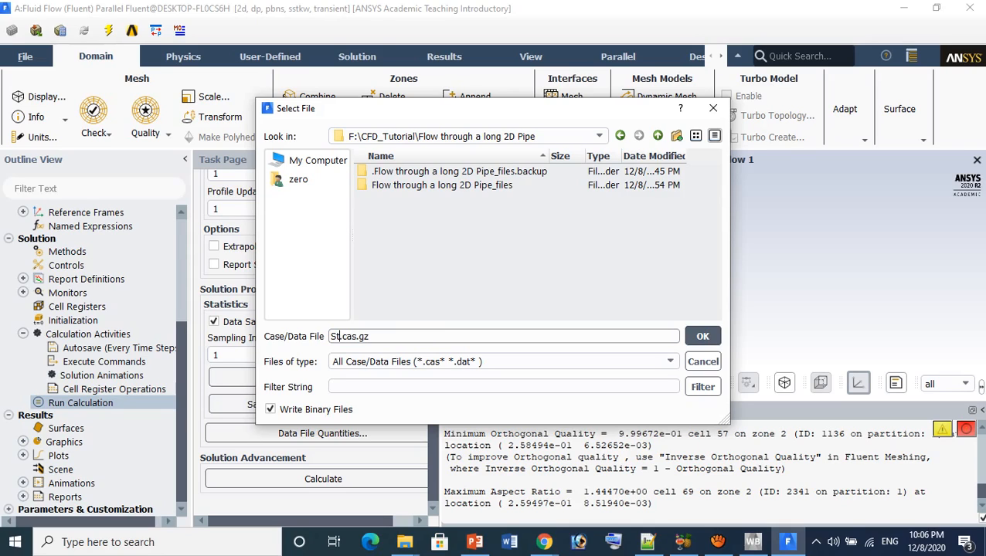
{"action": "type", "text": "art"}
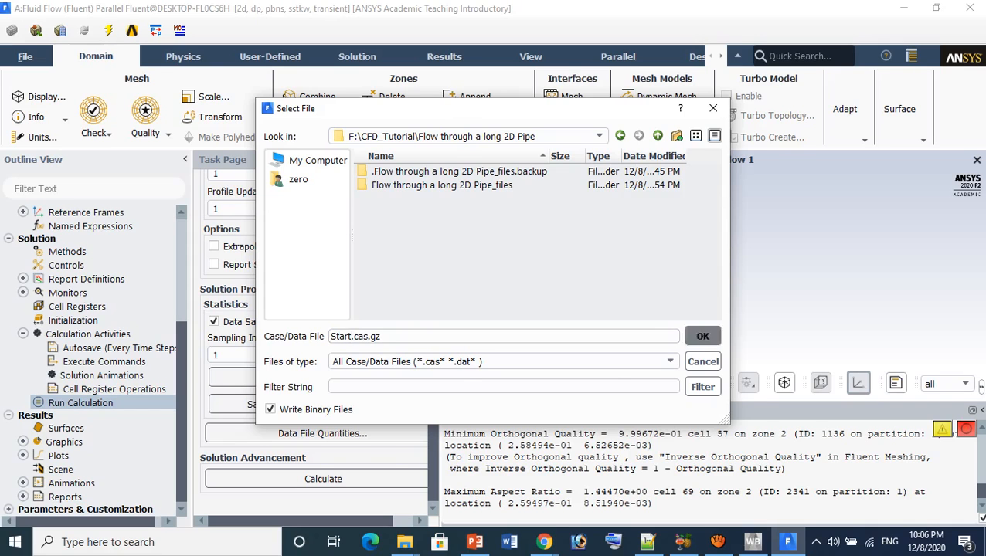
{"action": "key", "text": "Return"}
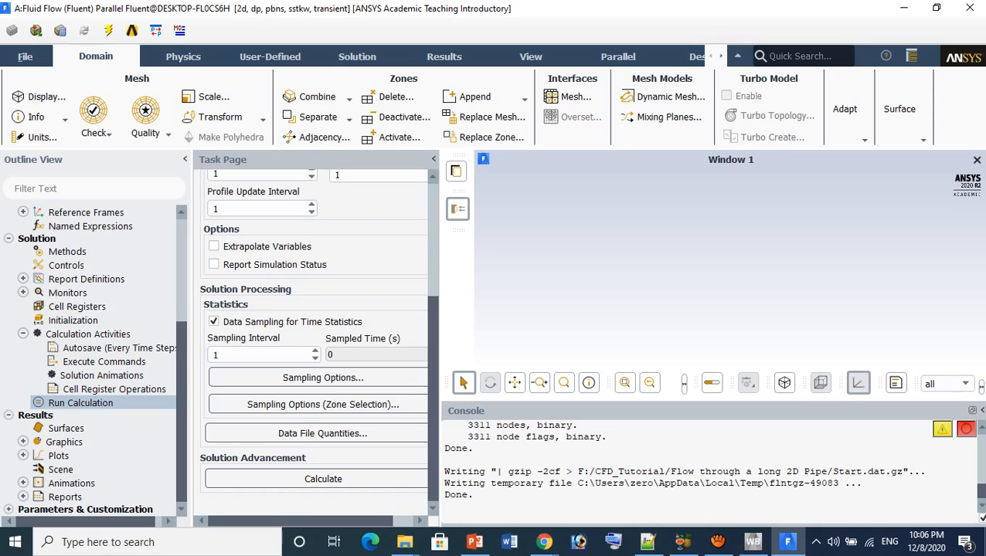
Step: Recheck the time advancement settings and start the transient calculation
{"action": "scroll", "coordinate": [313, 340], "scroll_direction": "up", "scroll_amount": 5}
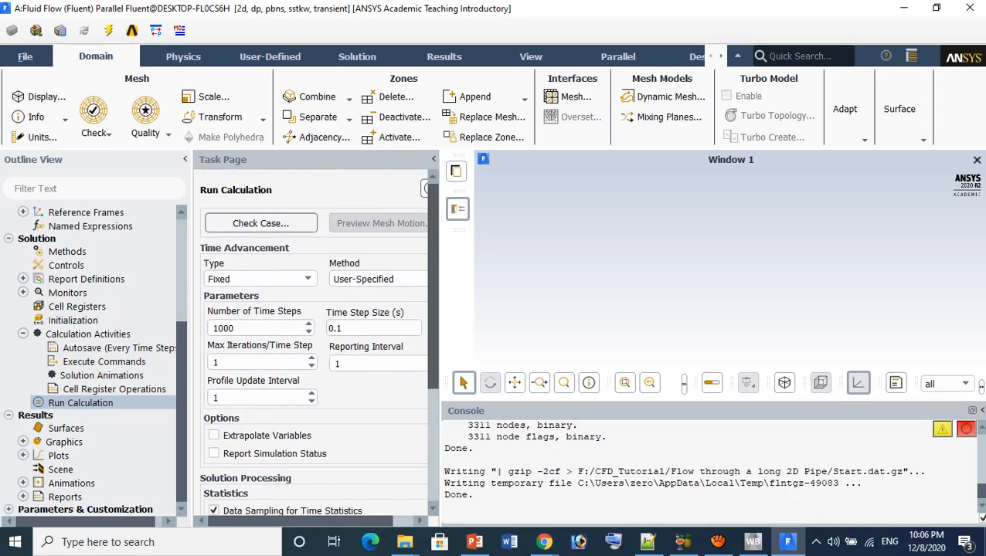
{"action": "scroll", "coordinate": [312, 340], "scroll_direction": "down", "scroll_amount": 5}
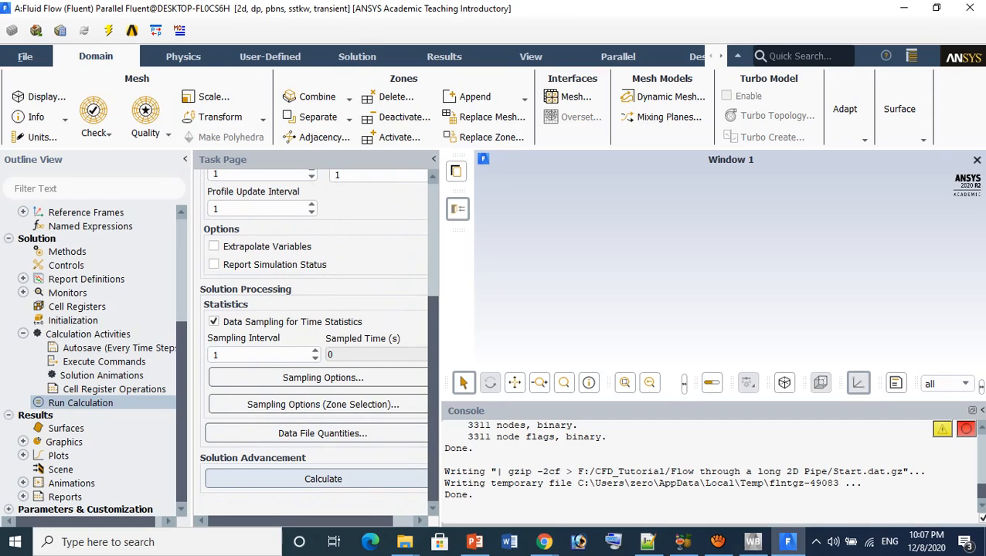
{"action": "left_click", "coordinate": [323, 479]}
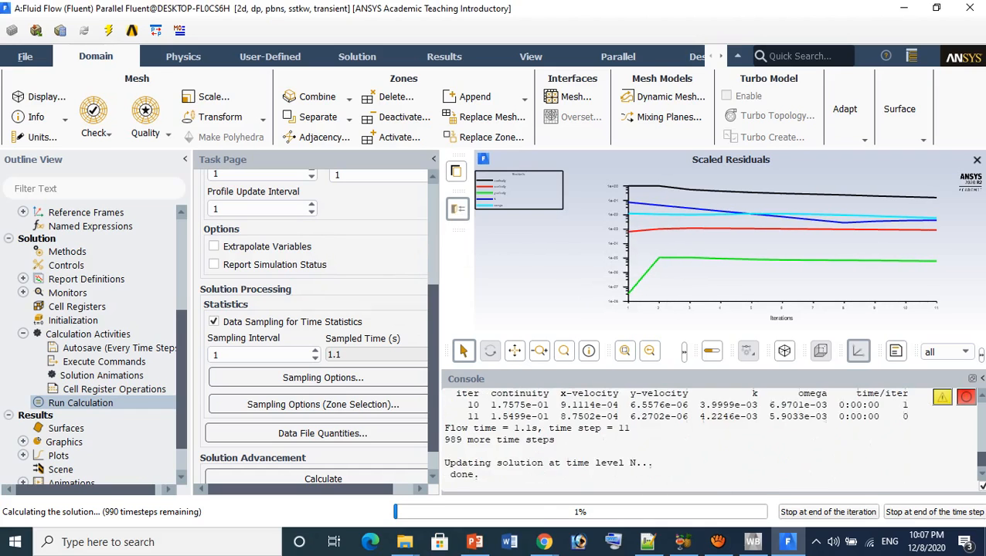
{"action": "mouse_move", "coordinate": [717, 541]}
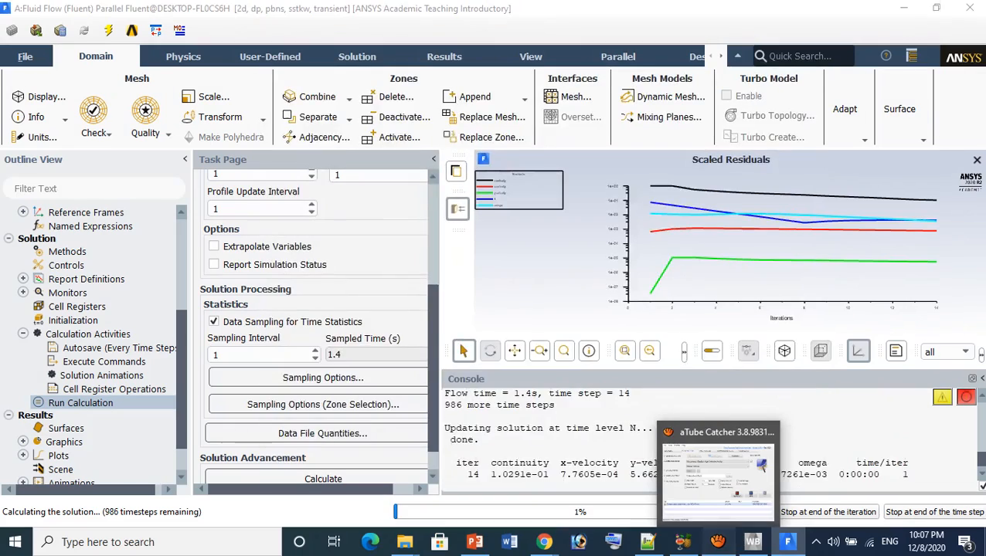
{"action": "left_click", "coordinate": [718, 542]}
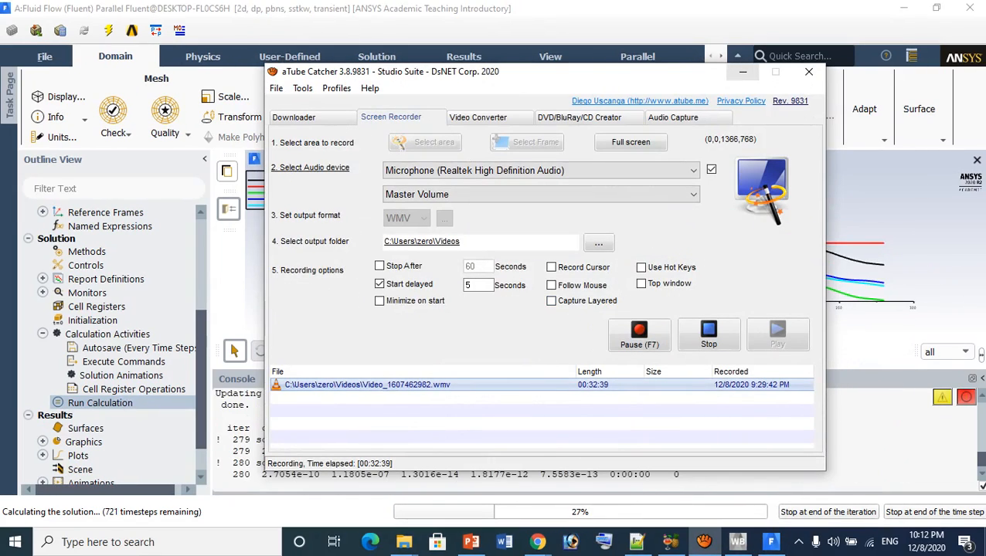
{"action": "left_click", "coordinate": [742, 72]}
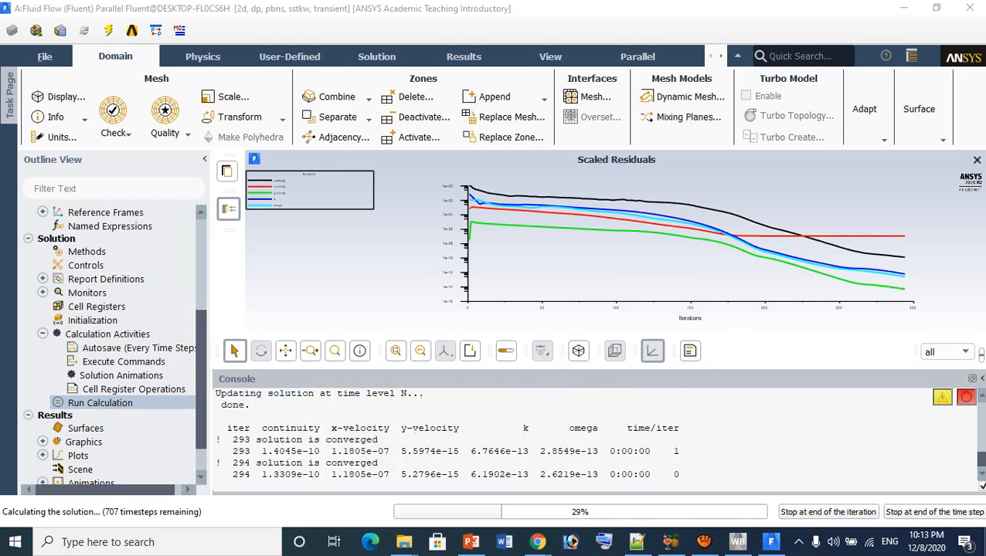
{"action": "left_click", "coordinate": [704, 542]}
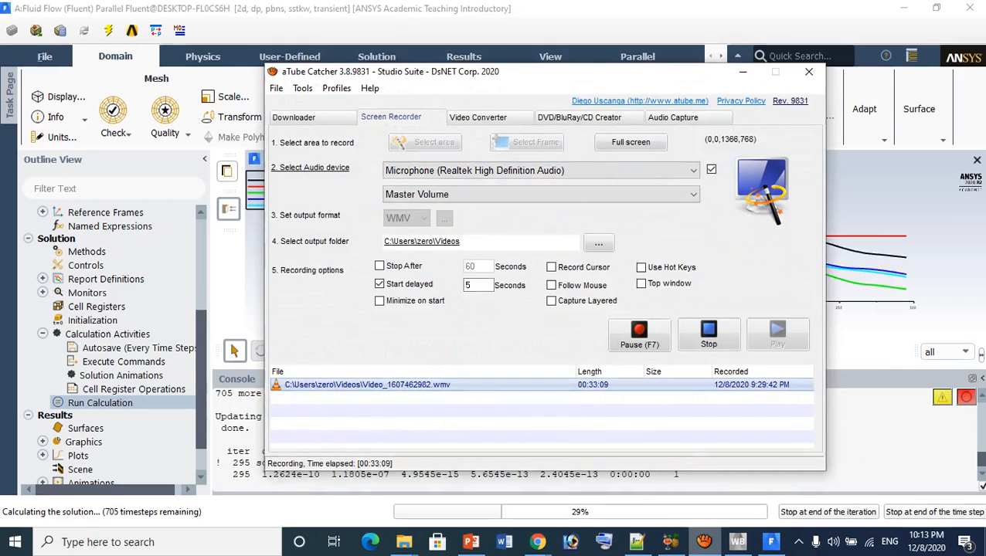
{"action": "left_click", "coordinate": [638, 334]}
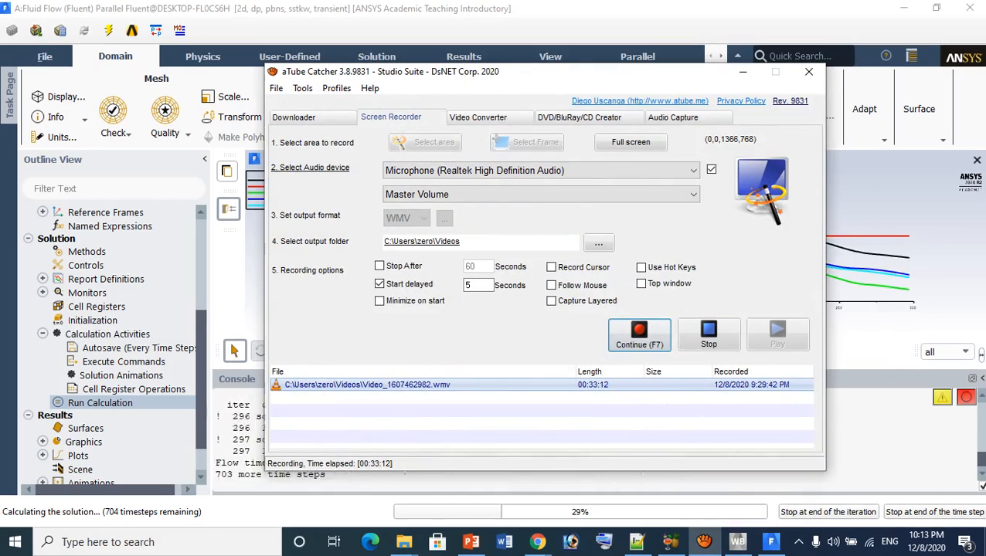
{"action": "left_click", "coordinate": [639, 334]}
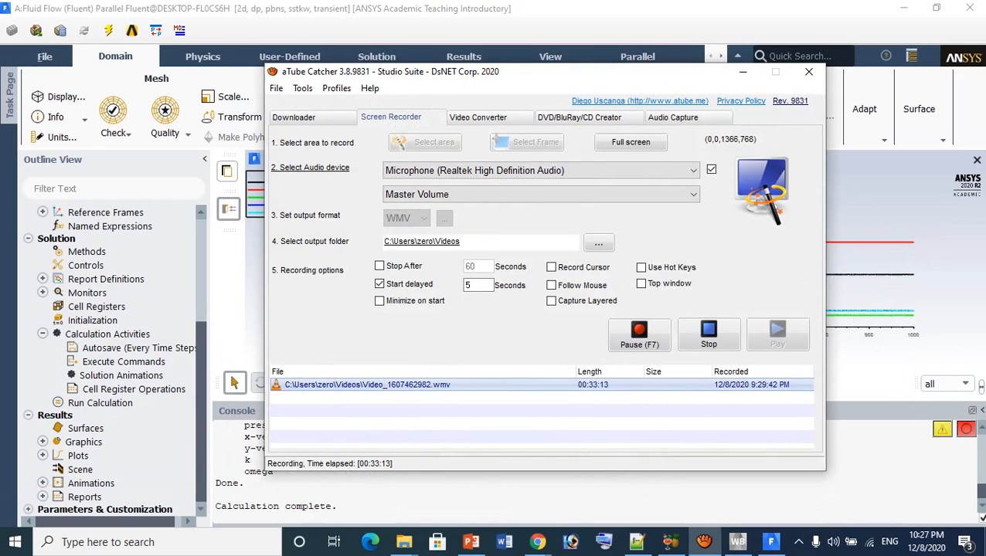
Step: Return to the Fluent window and dismiss the calculation completion message
{"action": "left_click", "coordinate": [742, 71]}
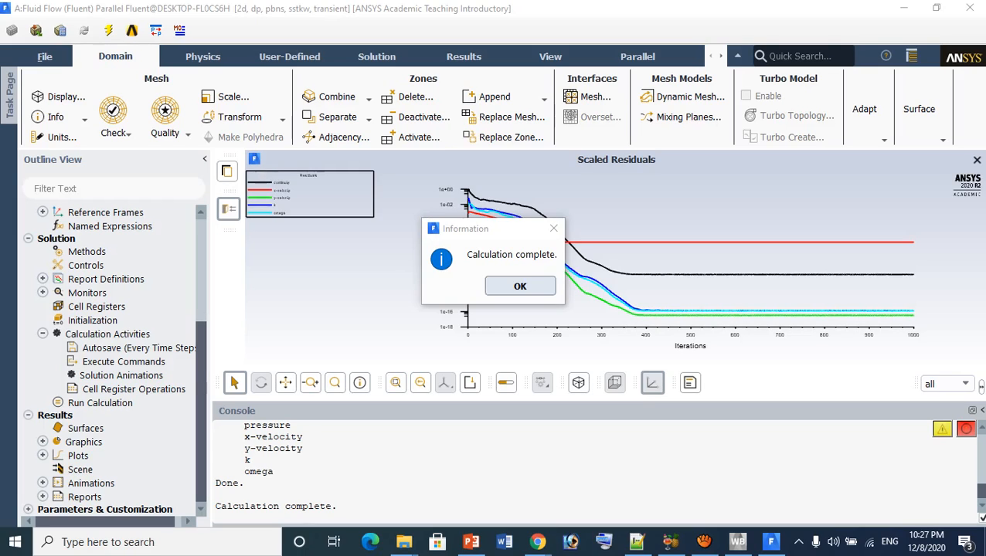
{"action": "key", "text": "Return"}
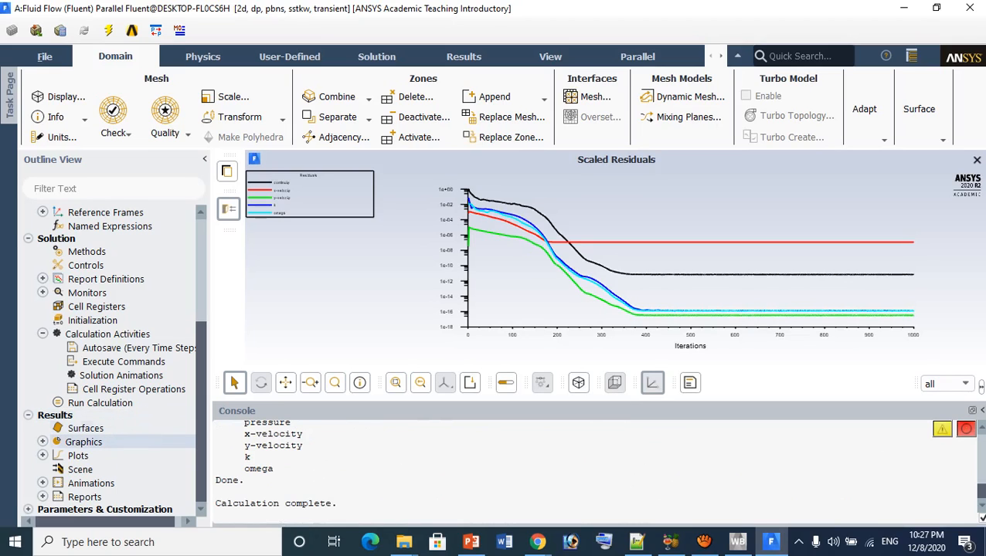
Step: Create and display a filled Velocity Magnitude contour plot named contour-1, with smooth coloring and automatic range
{"action": "left_click", "coordinate": [43, 442]}
{"action": "scroll", "coordinate": [100, 347], "scroll_direction": "down", "scroll_amount": 2}
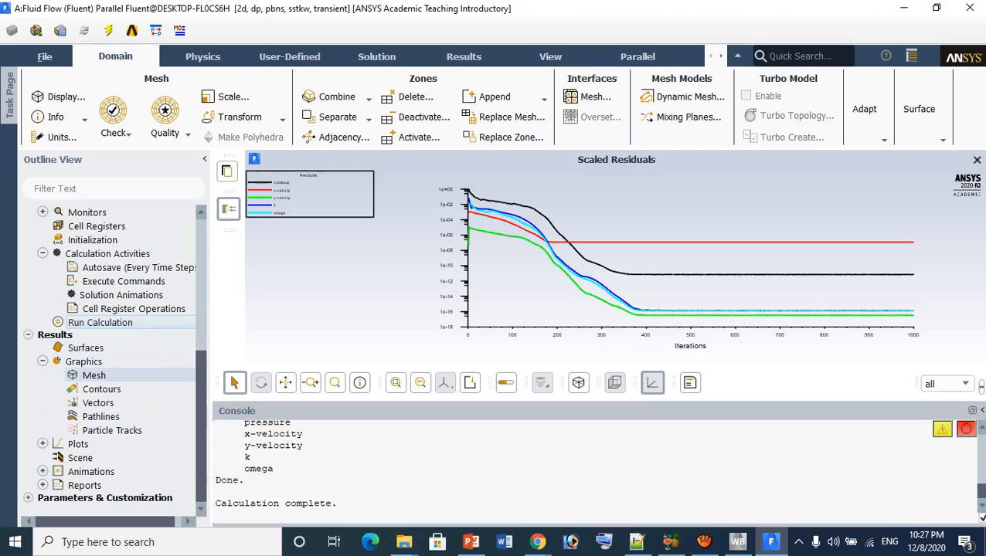
{"action": "double_click", "coordinate": [101, 389]}
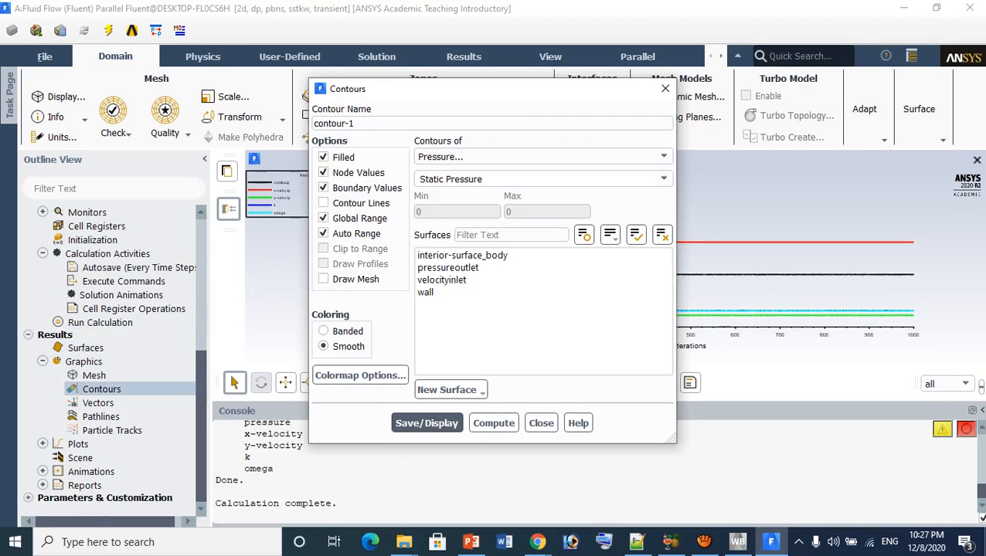
{"action": "left_click", "coordinate": [540, 156]}
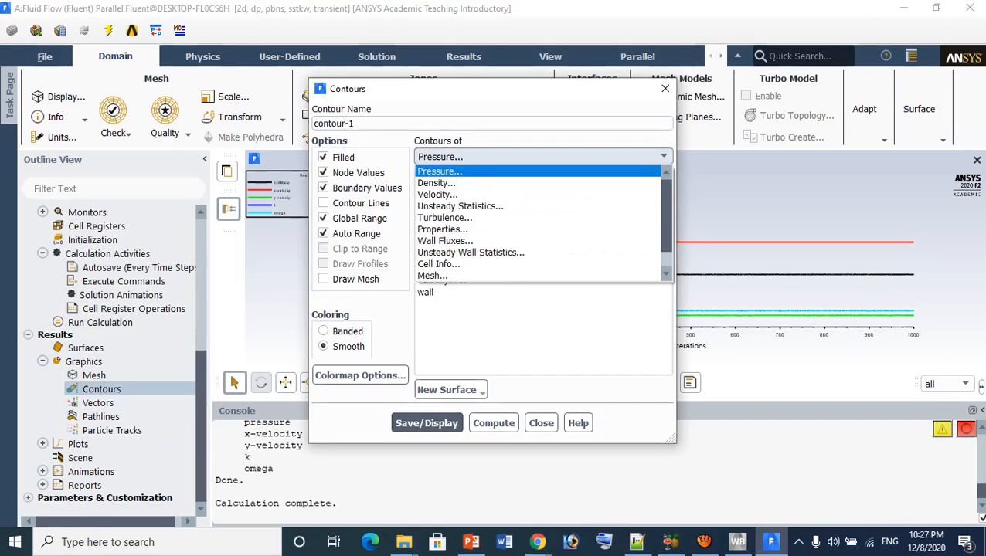
{"action": "left_click", "coordinate": [479, 195]}
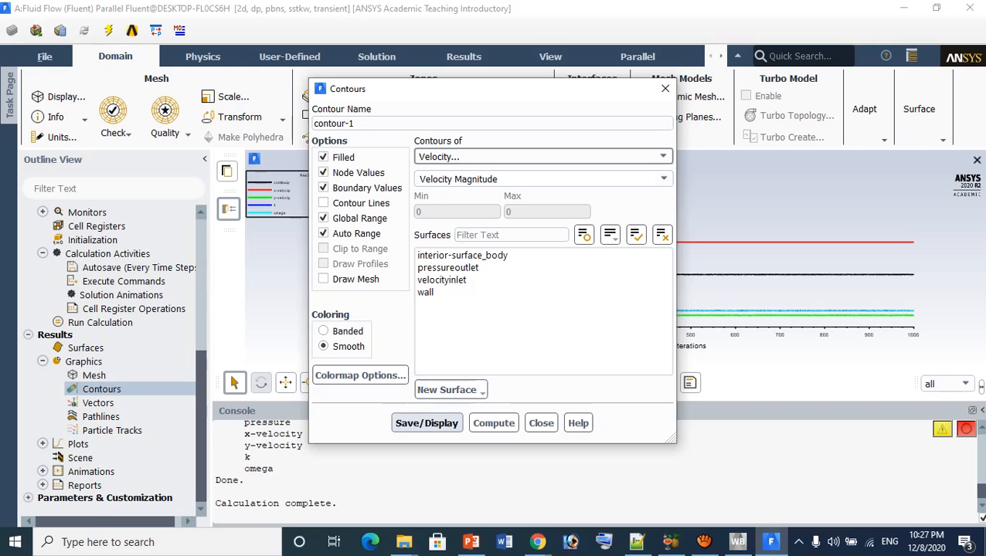
{"action": "left_click", "coordinate": [426, 423]}
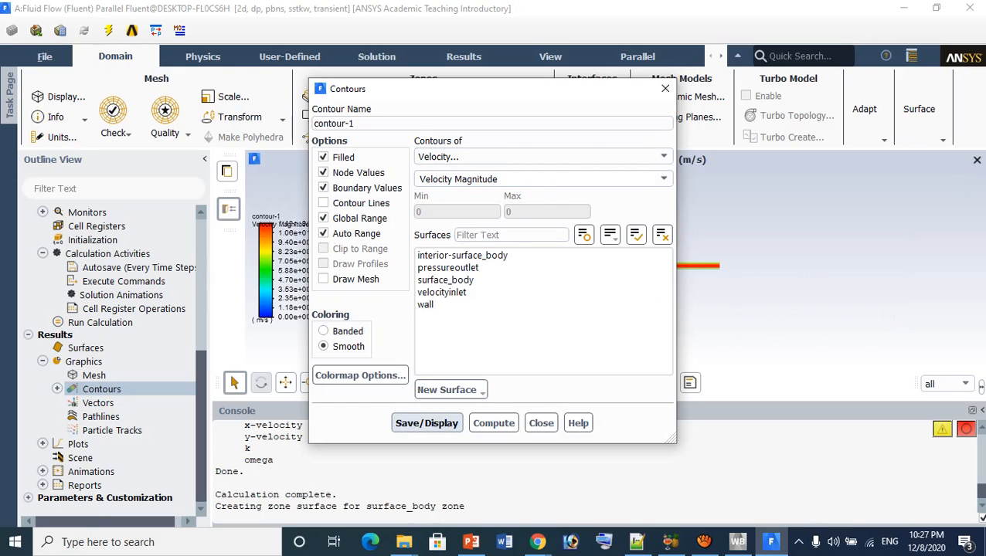
{"action": "left_click", "coordinate": [665, 88]}
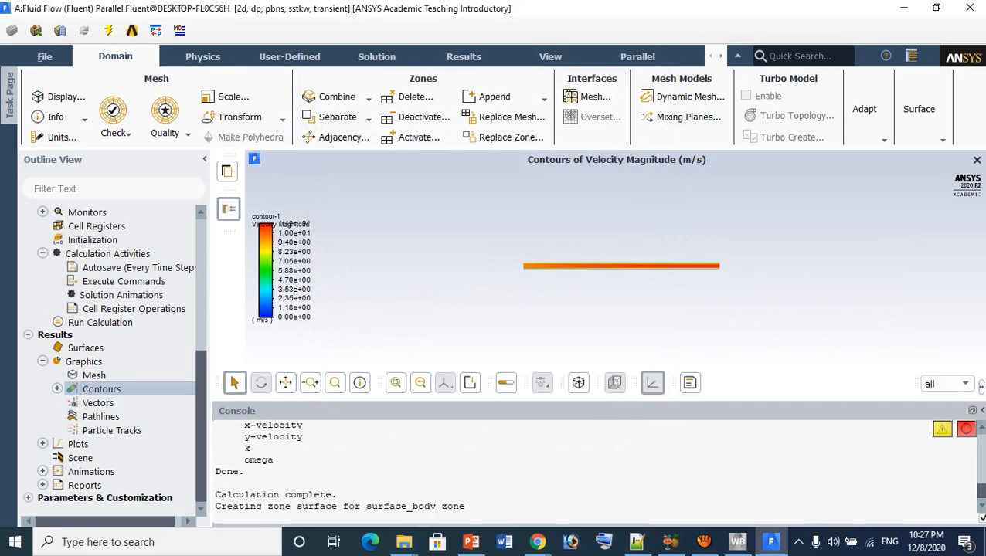
Step: Examine how the velocity magnitude contours develop along the pipe from the inlet to the outlet
{"action": "left_click_drag", "start_coordinate": [621, 266], "coordinate": [614, 233]}
{"action": "scroll", "coordinate": [614, 233], "scroll_direction": "up", "scroll_amount": 5}
{"action": "scroll", "coordinate": [613, 234], "scroll_direction": "up", "scroll_amount": 5}
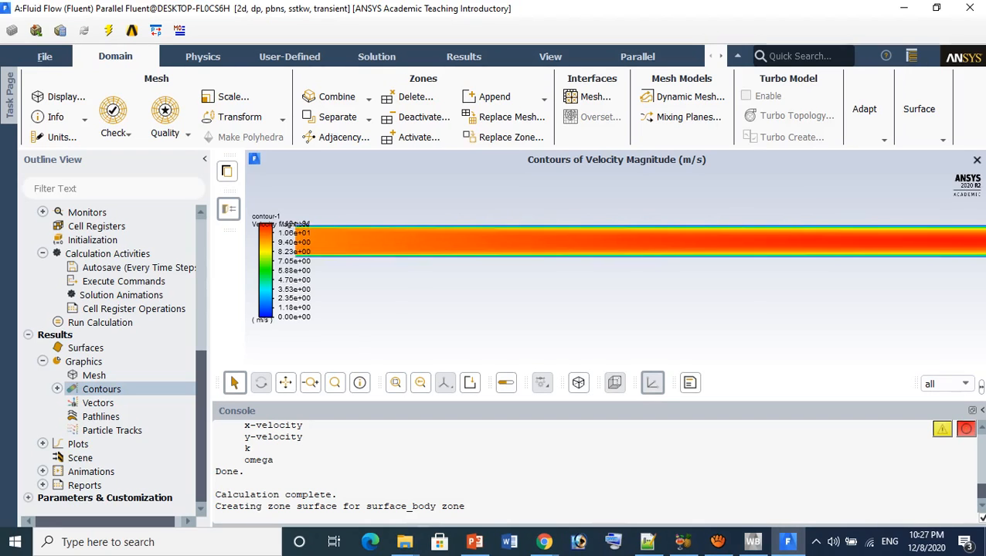
{"action": "scroll", "coordinate": [613, 233], "scroll_direction": "down", "scroll_amount": 5}
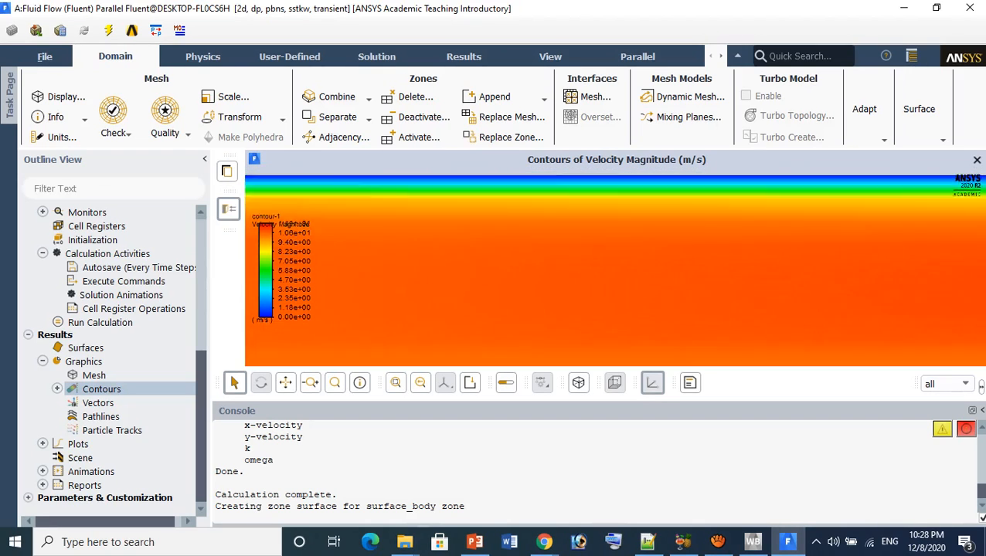
{"action": "scroll", "coordinate": [613, 234], "scroll_direction": "down", "scroll_amount": 3}
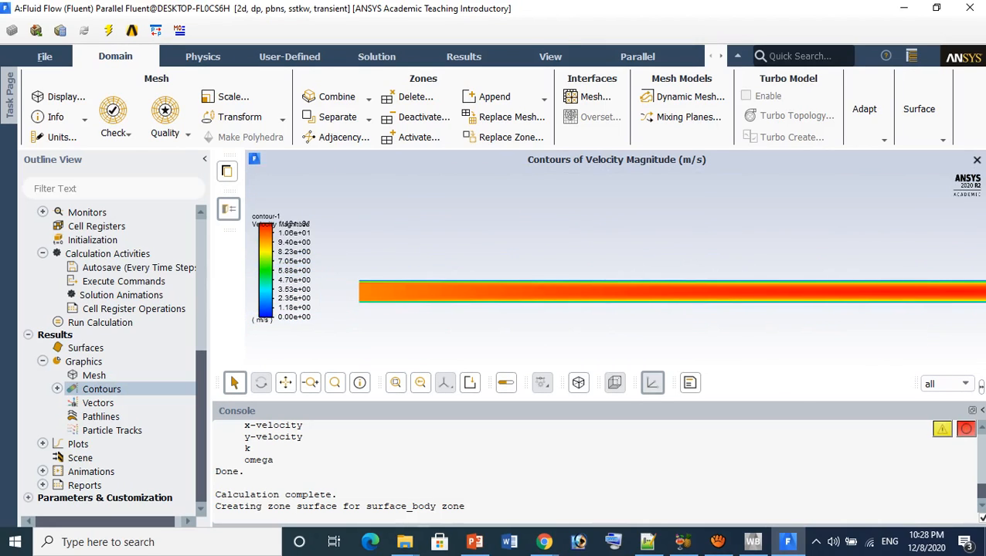
{"action": "left_click_drag", "start_coordinate": [618, 292], "coordinate": [492, 286]}
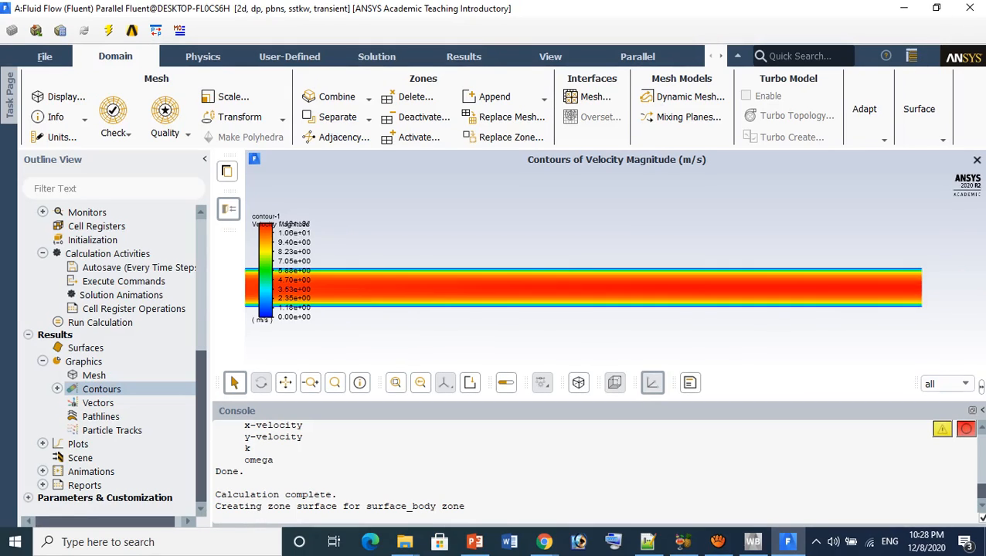
{"action": "scroll", "coordinate": [614, 288], "scroll_direction": "up", "scroll_amount": 5}
{"action": "scroll", "coordinate": [613, 284], "scroll_direction": "down", "scroll_amount": 5}
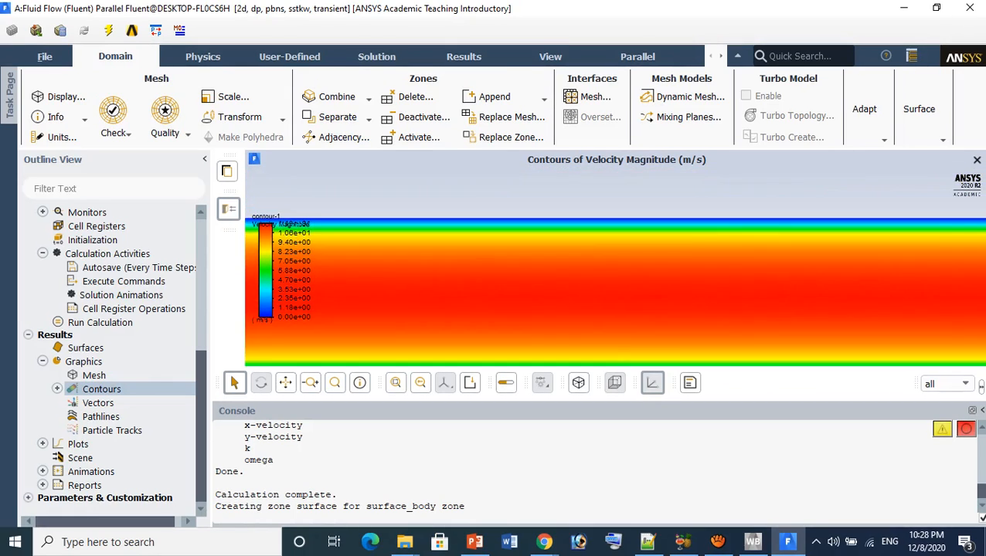
{"action": "left_click_drag", "start_coordinate": [613, 283], "coordinate": [847, 260]}
{"action": "scroll", "coordinate": [847, 260], "scroll_direction": "up", "scroll_amount": 2}
{"action": "scroll", "coordinate": [846, 261], "scroll_direction": "down", "scroll_amount": 3}
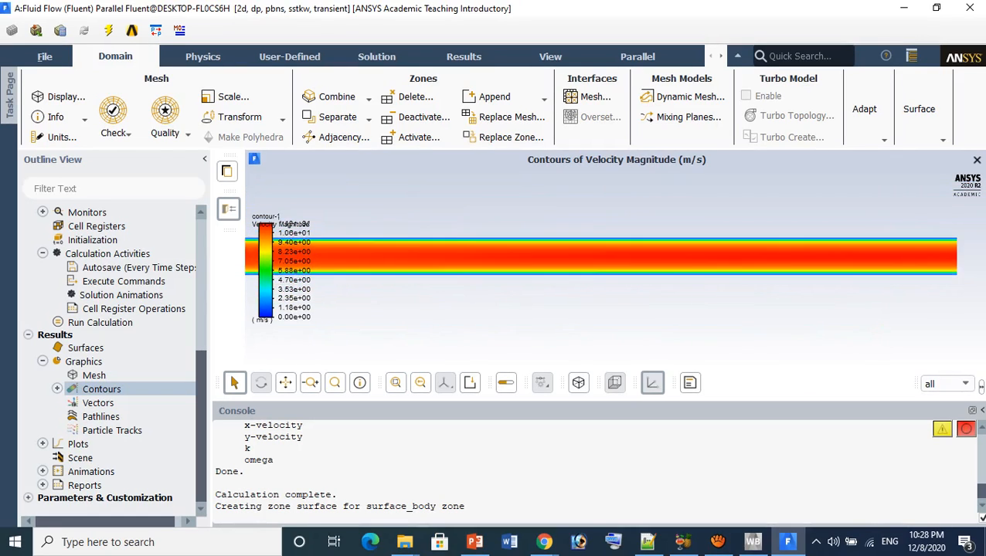
{"action": "scroll", "coordinate": [603, 261], "scroll_direction": "down", "scroll_amount": 2}
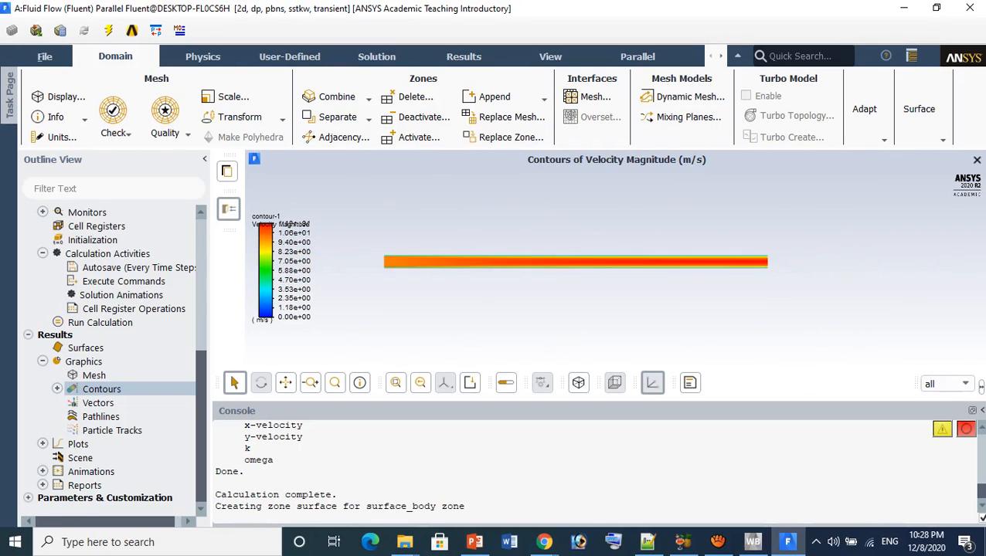
Step: Copy a screenshot of the magnified velocity contours at the lower wall near the inlet to the clipboard
{"action": "left_click", "coordinate": [311, 382]}
{"action": "left_click", "coordinate": [334, 382]}
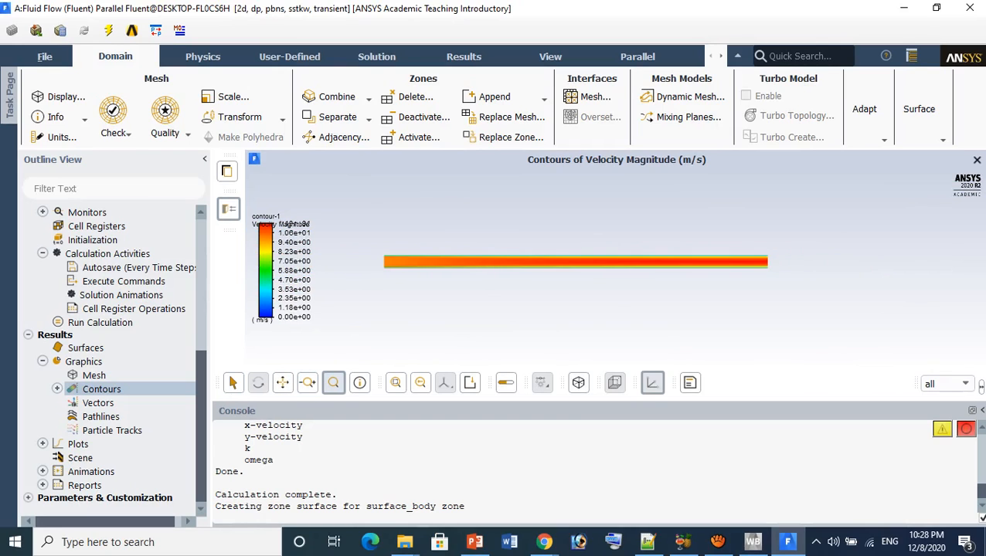
{"action": "left_click_drag", "start_coordinate": [452, 261], "coordinate": [467, 280]}
{"action": "middle_click_drag", "start_coordinate": [495, 241], "coordinate": [495, 301]}
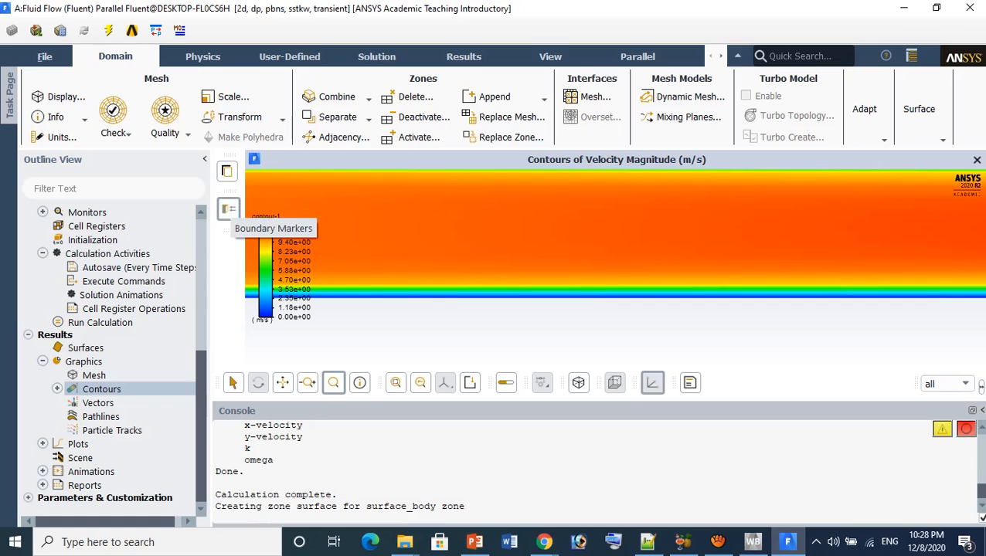
{"action": "left_click", "coordinate": [226, 171]}
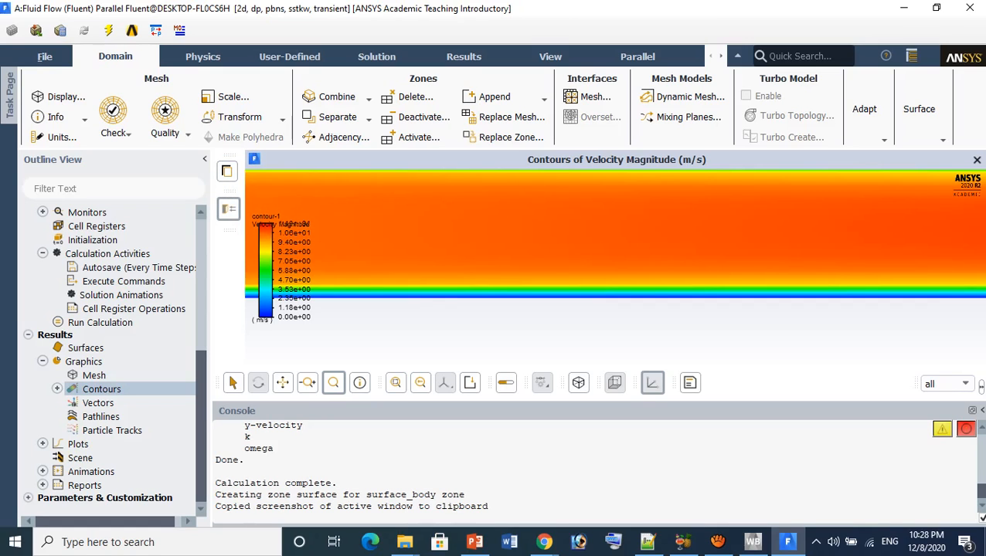
Step: Examine the velocity contours in the inlet region, comparing the boundary layers on both walls with the core flow
{"action": "left_click_drag", "start_coordinate": [561, 205], "coordinate": [586, 253]}
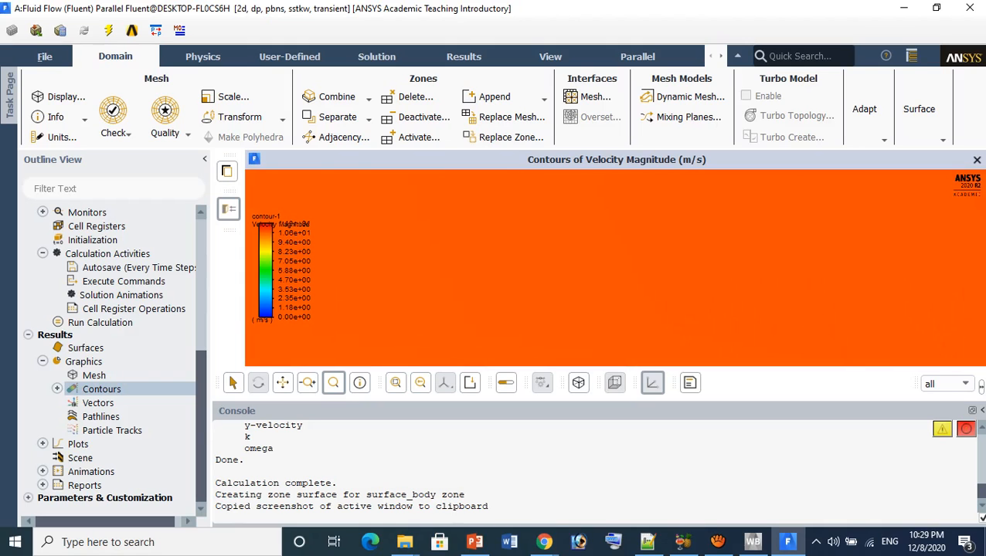
{"action": "scroll", "coordinate": [614, 268], "scroll_direction": "down", "scroll_amount": 10}
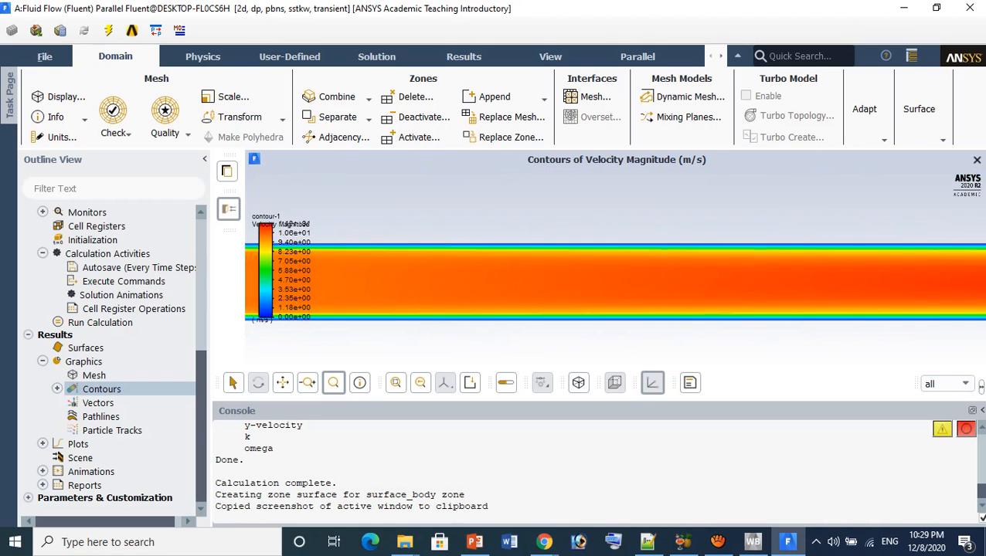
{"action": "scroll", "coordinate": [615, 282], "scroll_direction": "up", "scroll_amount": 3}
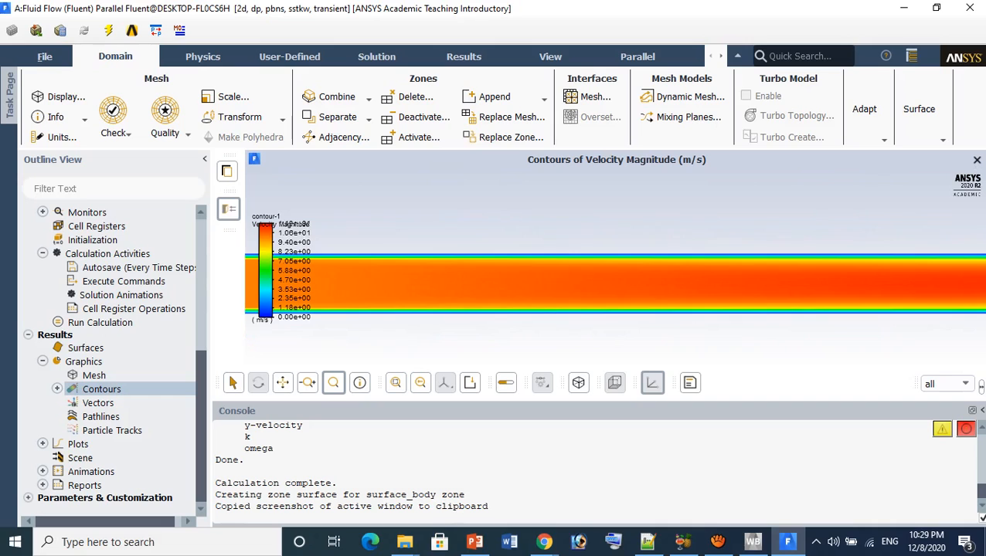
{"action": "scroll", "coordinate": [614, 282], "scroll_direction": "up", "scroll_amount": 3}
{"action": "scroll", "coordinate": [615, 282], "scroll_direction": "up", "scroll_amount": 3}
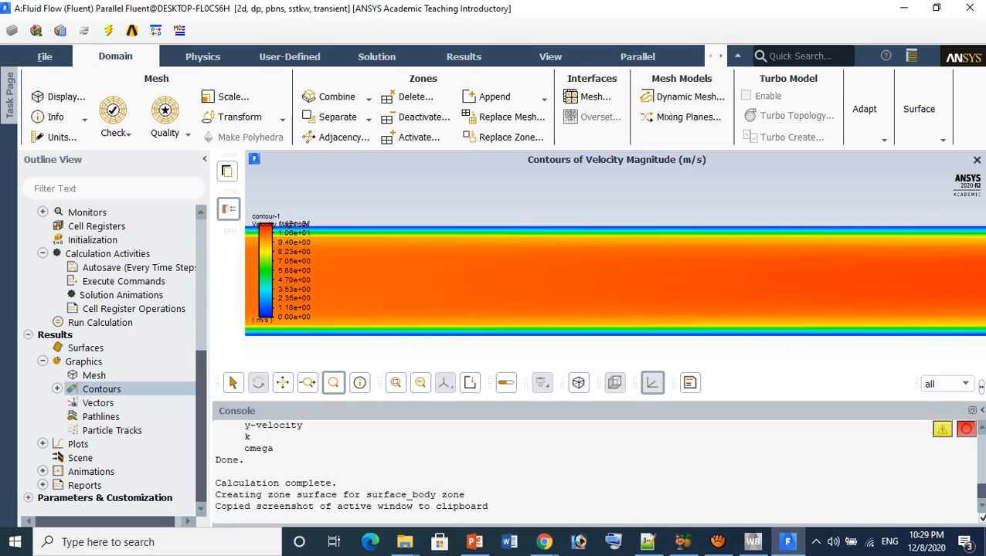
{"action": "scroll", "coordinate": [615, 278], "scroll_direction": "up", "scroll_amount": 2}
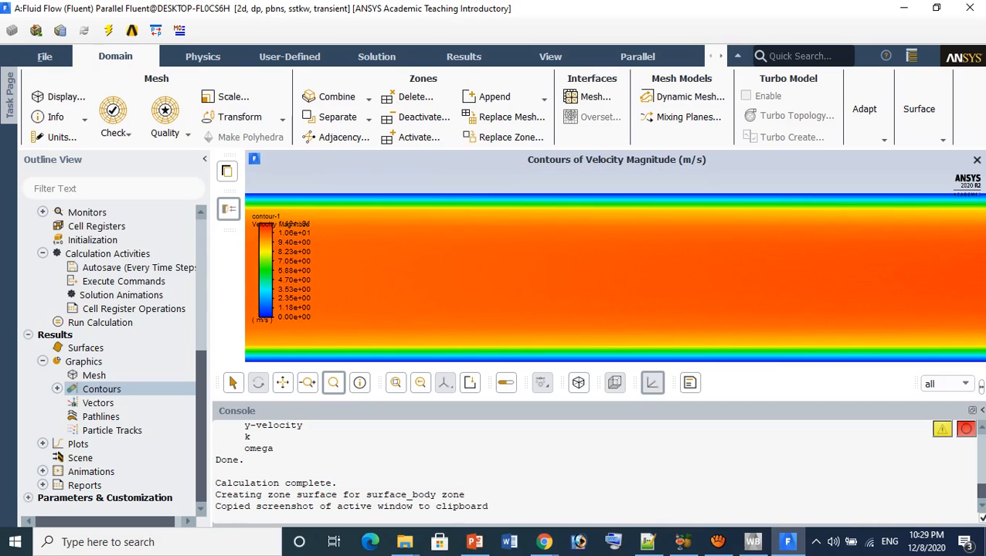
{"action": "scroll", "coordinate": [615, 282], "scroll_direction": "down", "scroll_amount": 5}
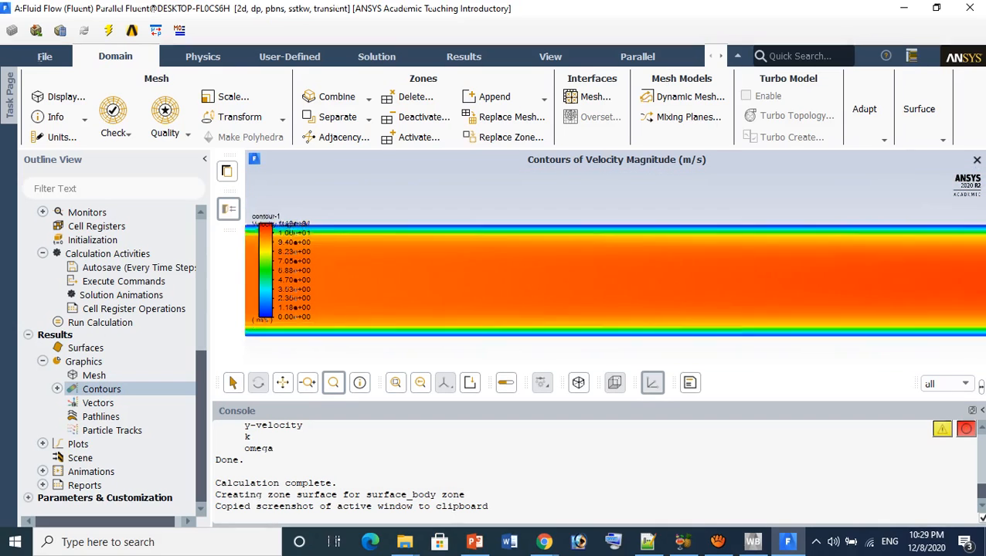
{"action": "scroll", "coordinate": [615, 282], "scroll_direction": "down", "scroll_amount": 2}
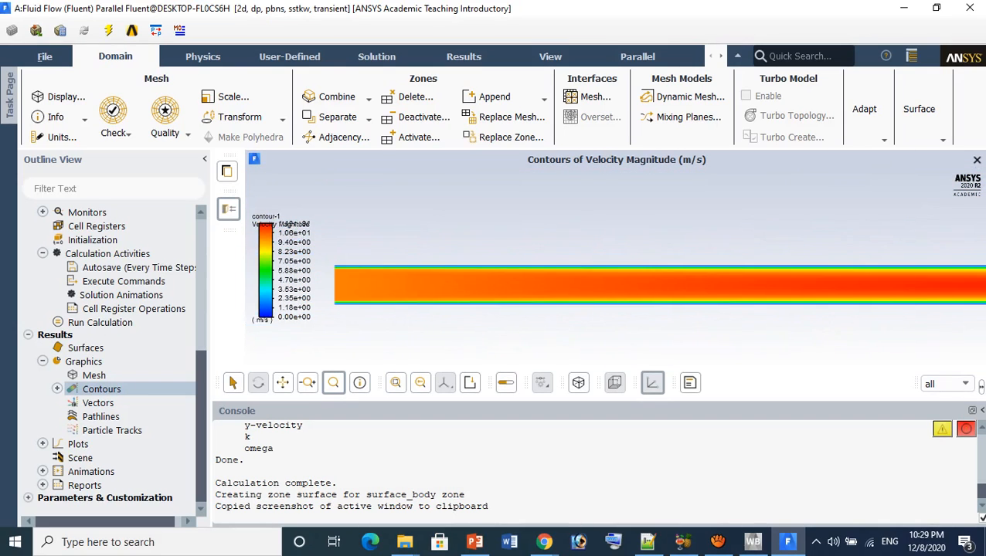
{"action": "scroll", "coordinate": [615, 285], "scroll_direction": "down", "scroll_amount": 2}
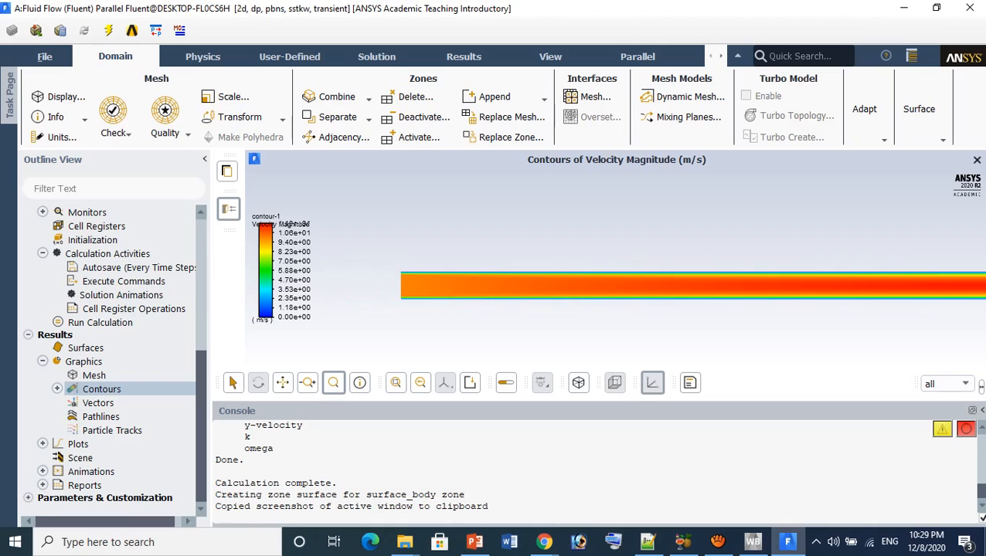
{"action": "scroll", "coordinate": [614, 284], "scroll_direction": "up", "scroll_amount": 2}
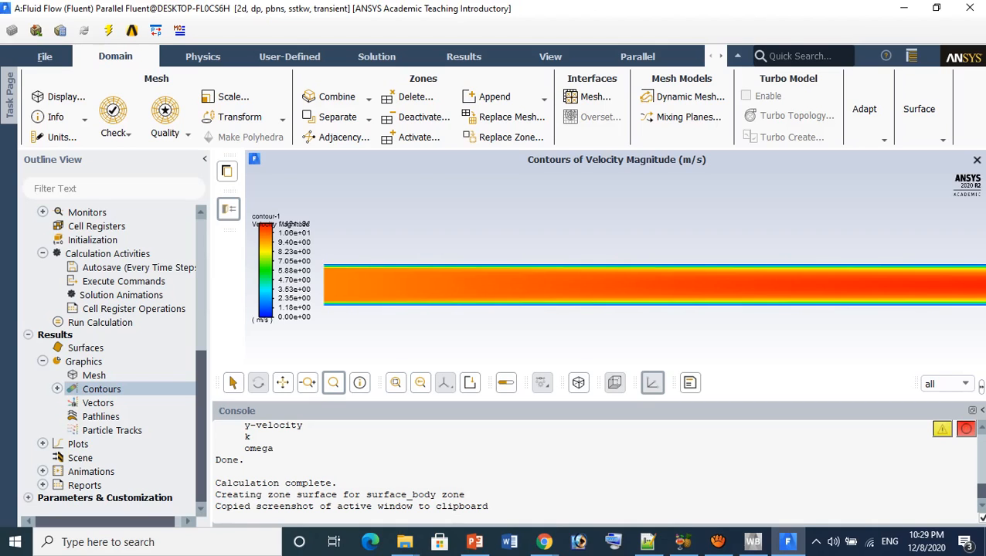
{"action": "scroll", "coordinate": [615, 284], "scroll_direction": "up", "scroll_amount": 1}
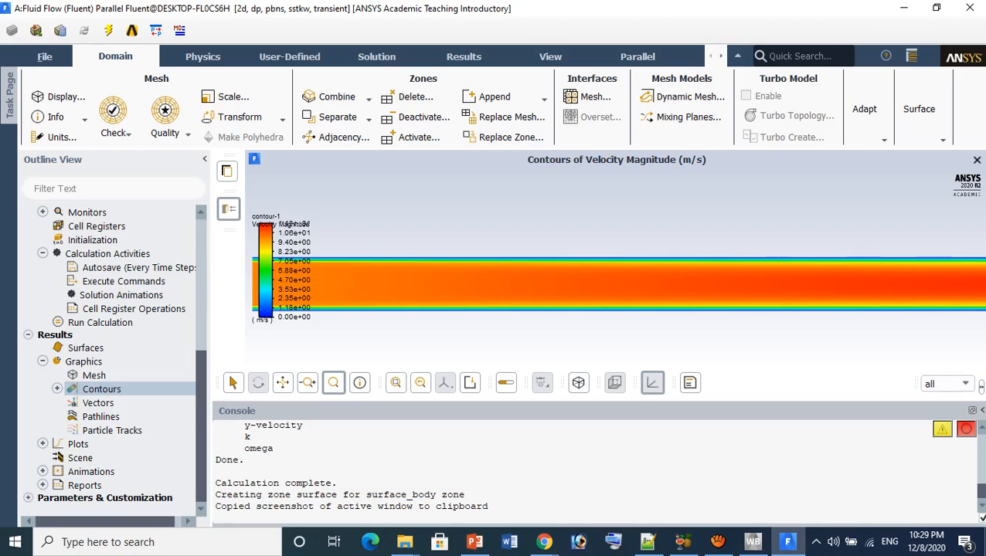
{"action": "scroll", "coordinate": [615, 284], "scroll_direction": "up", "scroll_amount": 2}
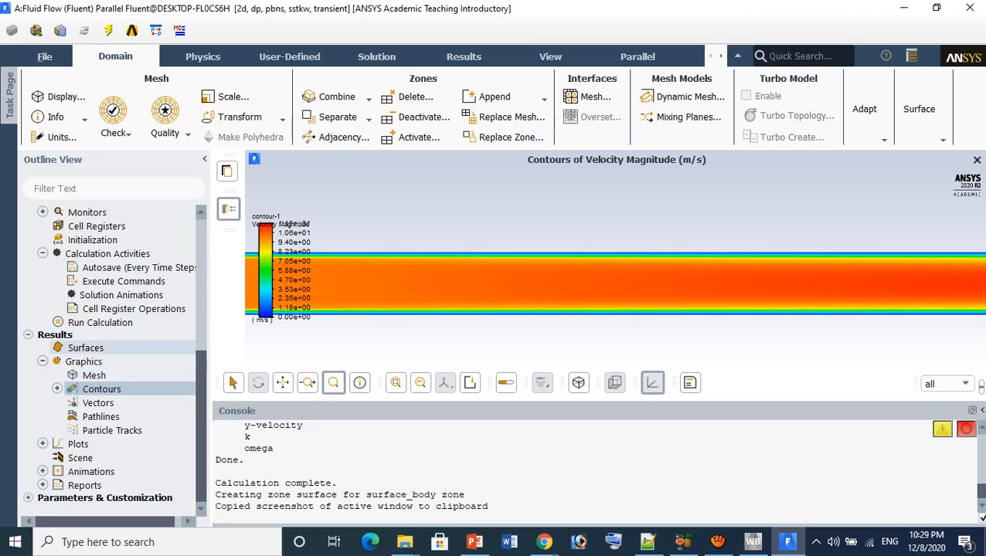
Step: Create and display velocity vectors named vector-1, colored by Velocity Magnitude, in 3d arrow style with scale 1 and skip 0
{"action": "left_click", "coordinate": [98, 403]}
{"action": "double_click", "coordinate": [98, 402]}
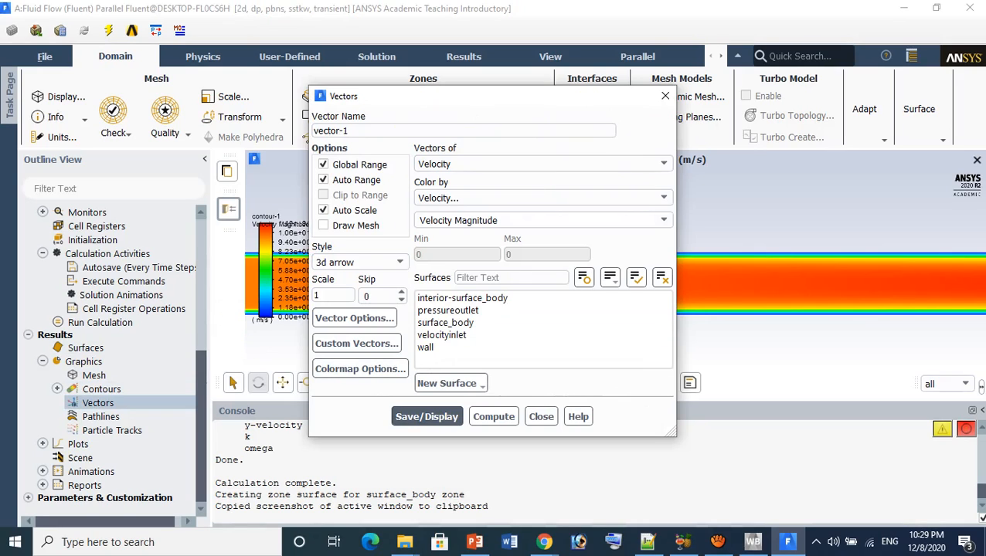
{"action": "left_click", "coordinate": [427, 416]}
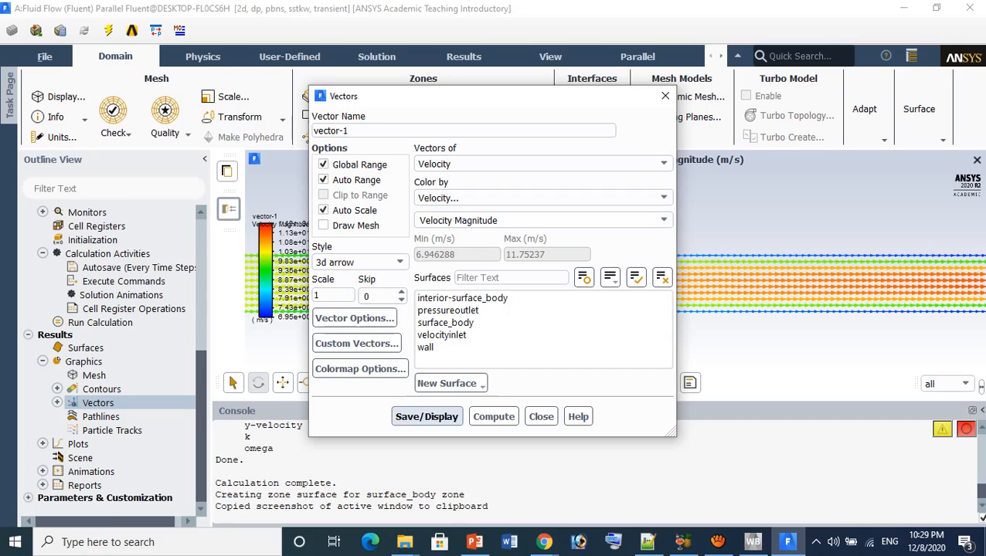
{"action": "left_click", "coordinate": [665, 96]}
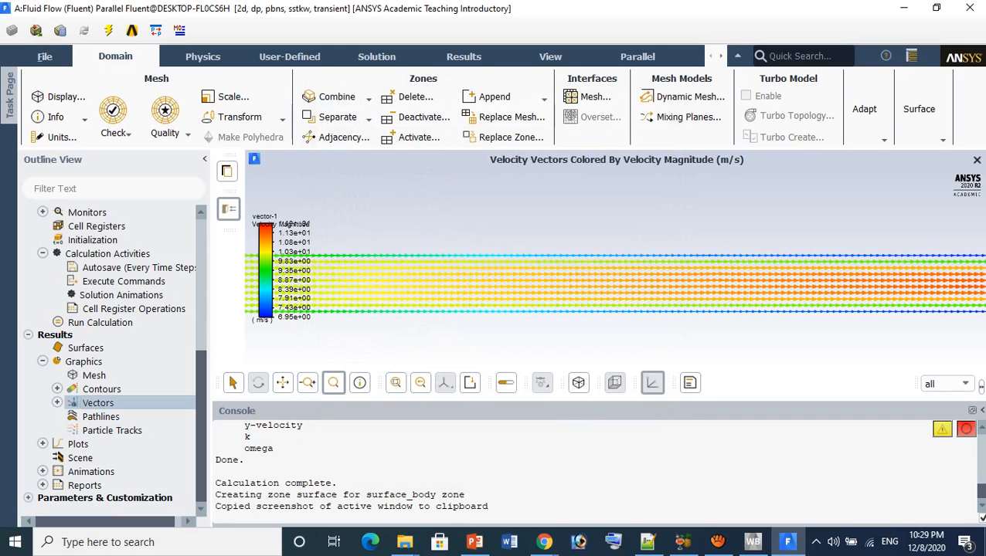
Step: Examine the velocity vectors across the pipe height at the inlet and downstream of it
{"action": "middle_click_drag", "start_coordinate": [639, 267], "coordinate": [639, 286]}
{"action": "scroll", "coordinate": [639, 287], "scroll_direction": "down", "scroll_amount": 4}
{"action": "scroll", "coordinate": [618, 307], "scroll_direction": "up", "scroll_amount": 5}
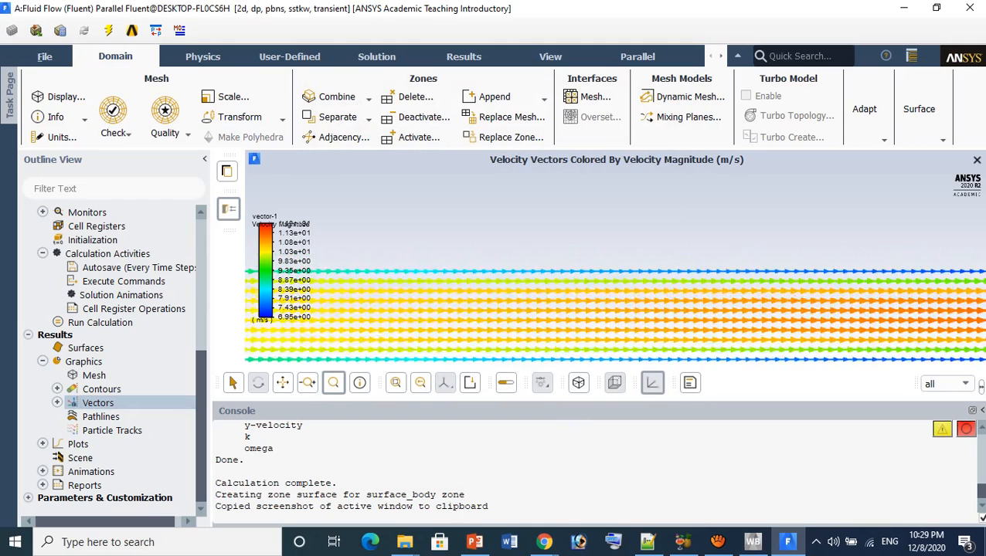
{"action": "scroll", "coordinate": [618, 307], "scroll_direction": "down", "scroll_amount": 3}
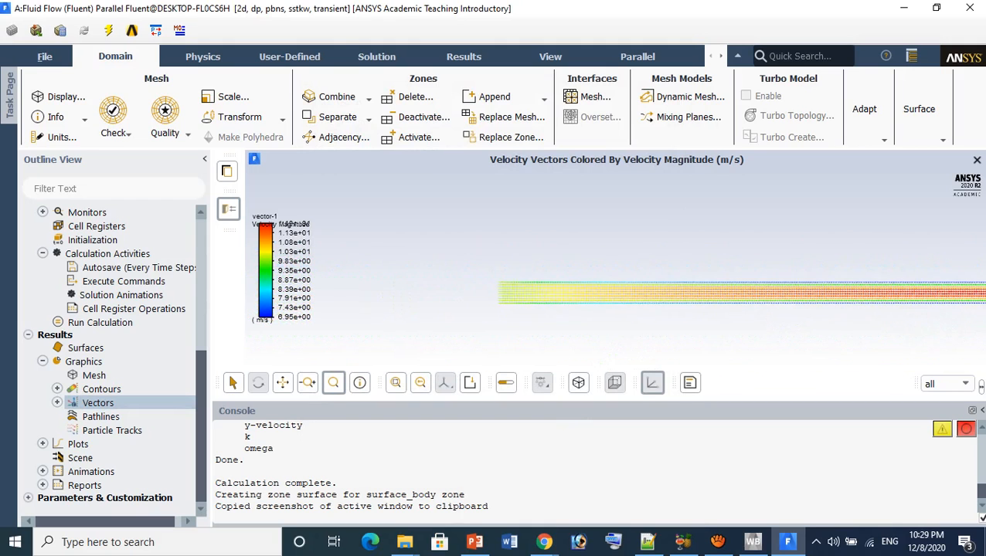
{"action": "scroll", "coordinate": [618, 301], "scroll_direction": "up", "scroll_amount": 4}
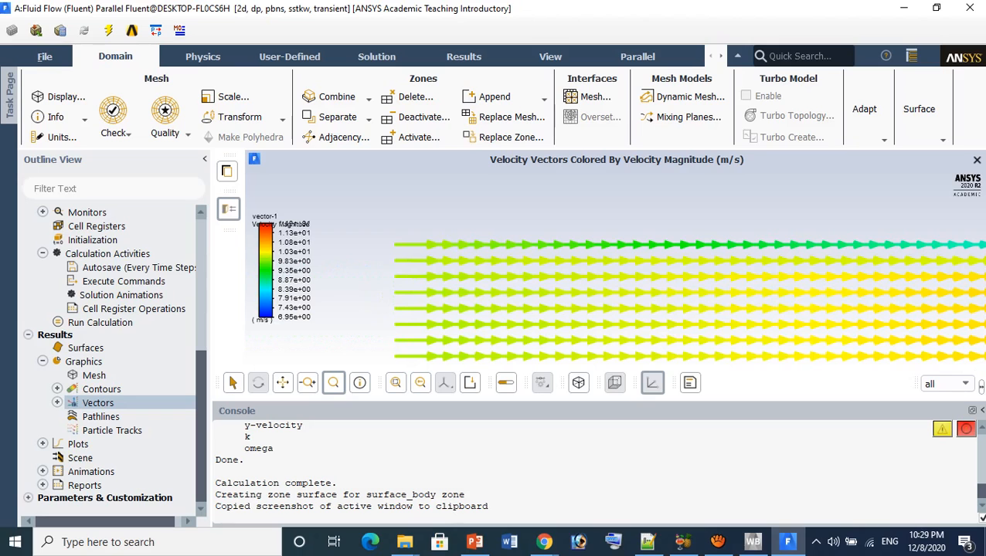
{"action": "scroll", "coordinate": [618, 302], "scroll_direction": "down", "scroll_amount": 2}
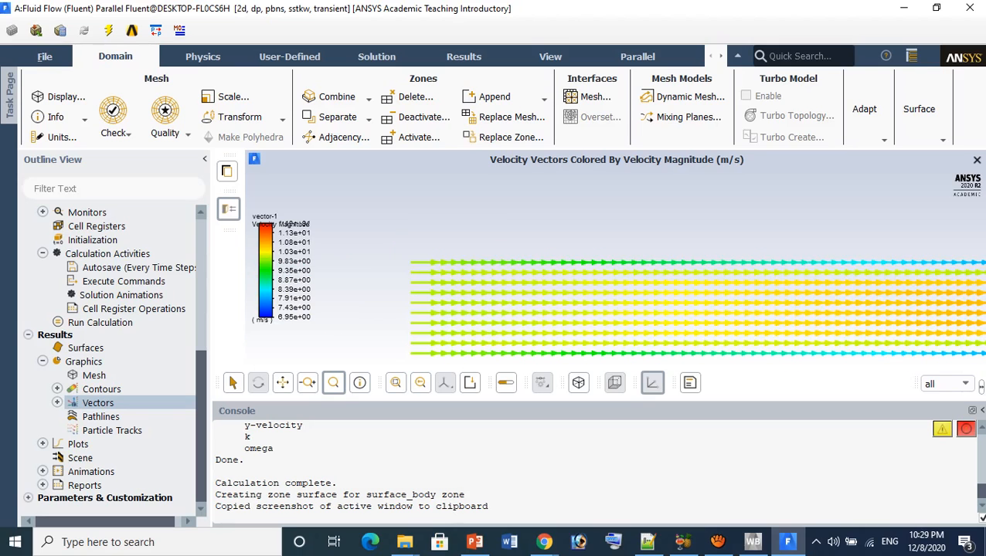
{"action": "middle_click_drag", "start_coordinate": [618, 305], "coordinate": [493, 301]}
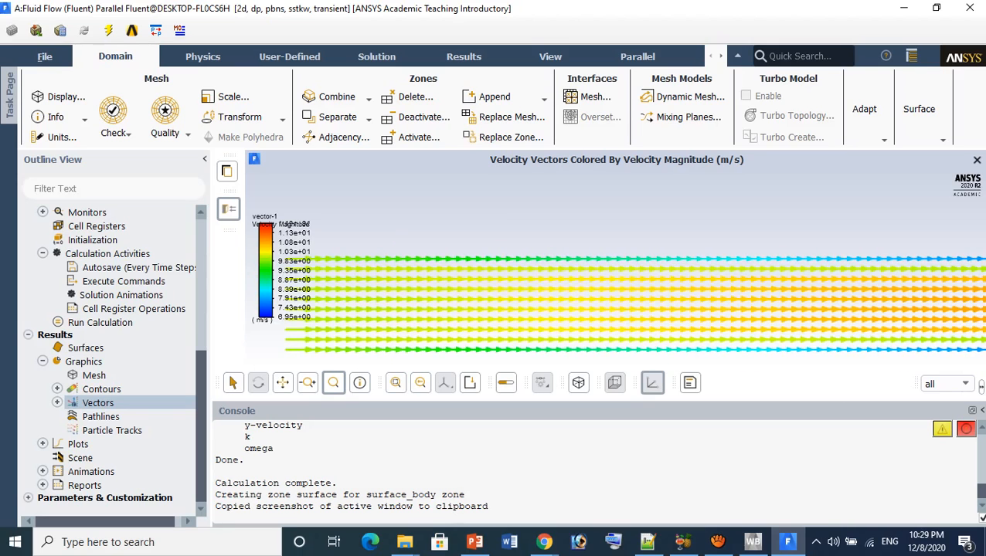
Step: Examine how the velocity magnitude vectors develop along the pipe, from the inlet region to the outlet profile
{"action": "middle_click_drag", "start_coordinate": [665, 301], "coordinate": [502, 308]}
{"action": "middle_click_drag", "start_coordinate": [656, 309], "coordinate": [471, 314]}
{"action": "scroll", "coordinate": [471, 309], "scroll_direction": "up", "scroll_amount": 6}
{"action": "scroll", "coordinate": [471, 309], "scroll_direction": "down", "scroll_amount": 5}
{"action": "scroll", "coordinate": [471, 309], "scroll_direction": "down", "scroll_amount": 5}
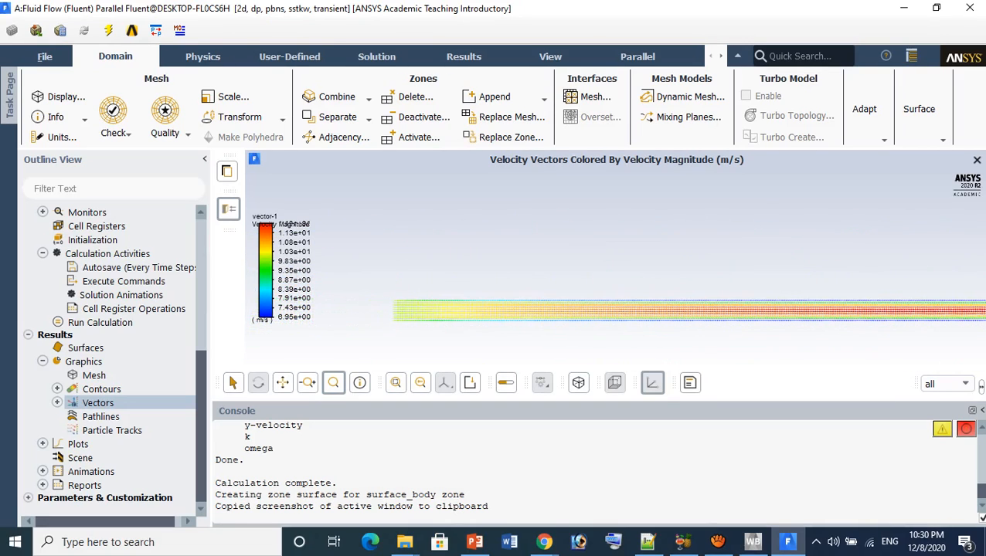
{"action": "scroll", "coordinate": [772, 310], "scroll_direction": "down", "scroll_amount": 2}
{"action": "middle_click_drag", "start_coordinate": [772, 311], "coordinate": [602, 337]}
{"action": "middle_click_drag", "start_coordinate": [298, 308], "coordinate": [175, 296]}
{"action": "scroll", "coordinate": [680, 332], "scroll_direction": "down", "scroll_amount": 3}
{"action": "scroll", "coordinate": [680, 333], "scroll_direction": "up", "scroll_amount": 7}
{"action": "scroll", "coordinate": [657, 345], "scroll_direction": "up", "scroll_amount": 5}
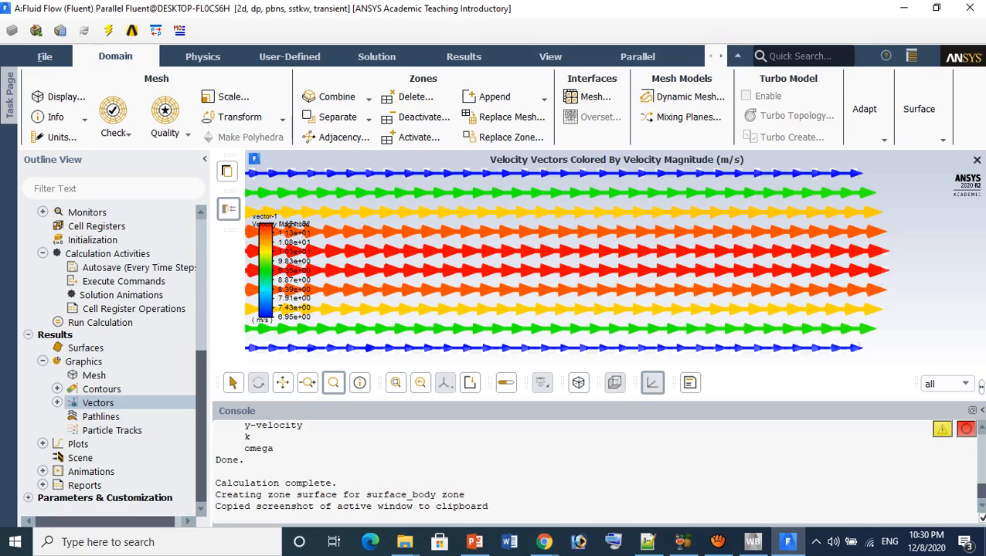
{"action": "scroll", "coordinate": [657, 253], "scroll_direction": "down", "scroll_amount": 2}
{"action": "scroll", "coordinate": [657, 254], "scroll_direction": "down", "scroll_amount": 2}
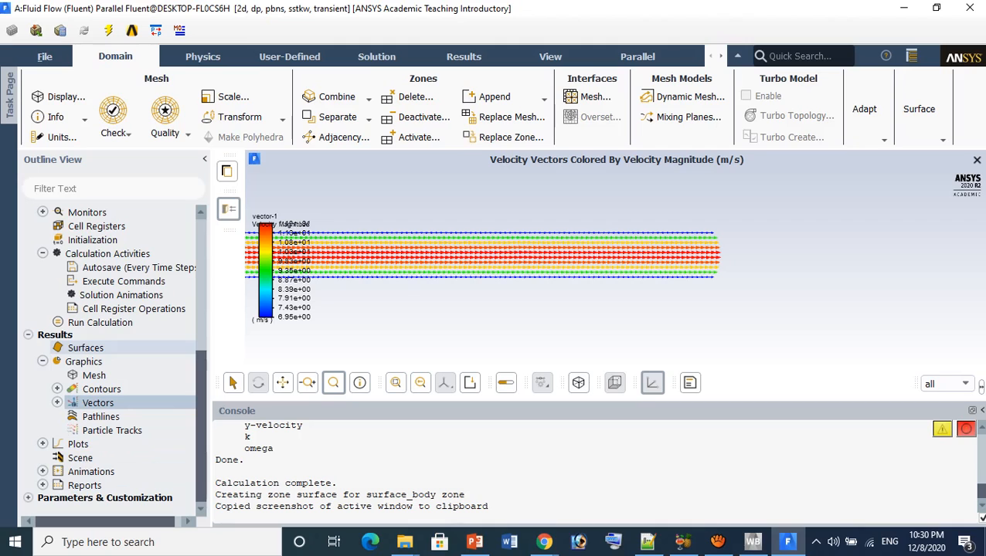
Step: Collapse the Materials, Cell Zone Conditions and Solution branches of the outline and expand the Animations branch
{"action": "scroll", "coordinate": [85, 349], "scroll_direction": "up", "scroll_amount": 1}
{"action": "scroll", "coordinate": [88, 251], "scroll_direction": "up", "scroll_amount": 6}
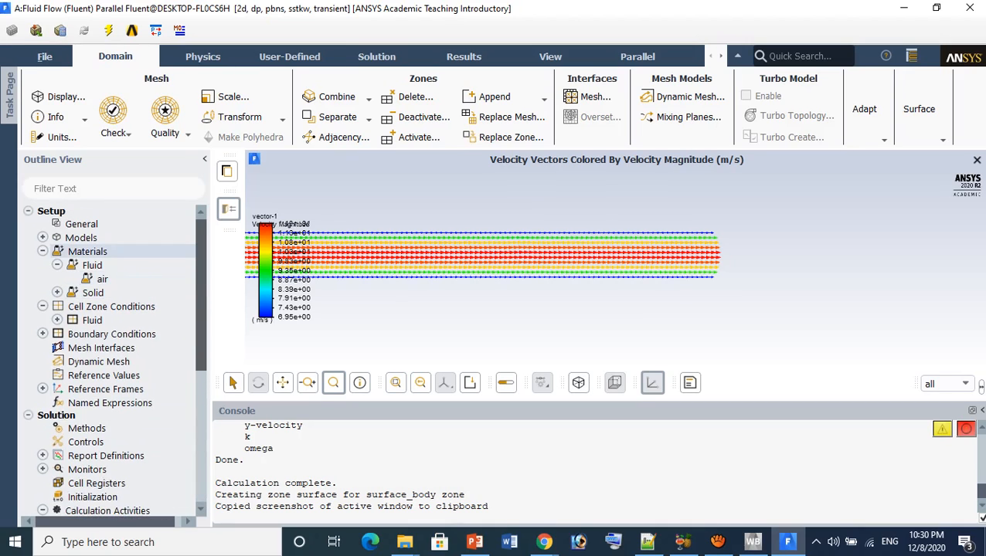
{"action": "left_click", "coordinate": [42, 251]}
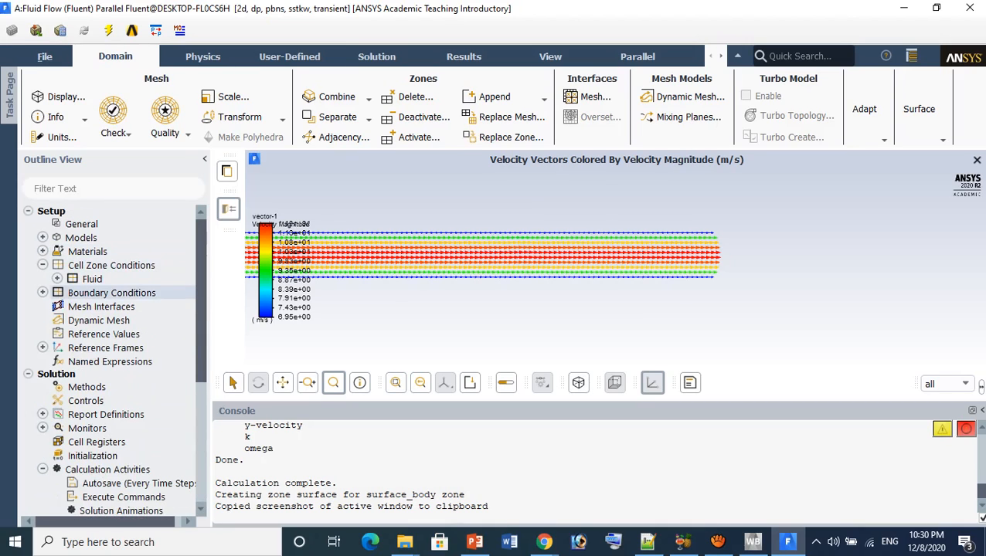
{"action": "left_click", "coordinate": [43, 265]}
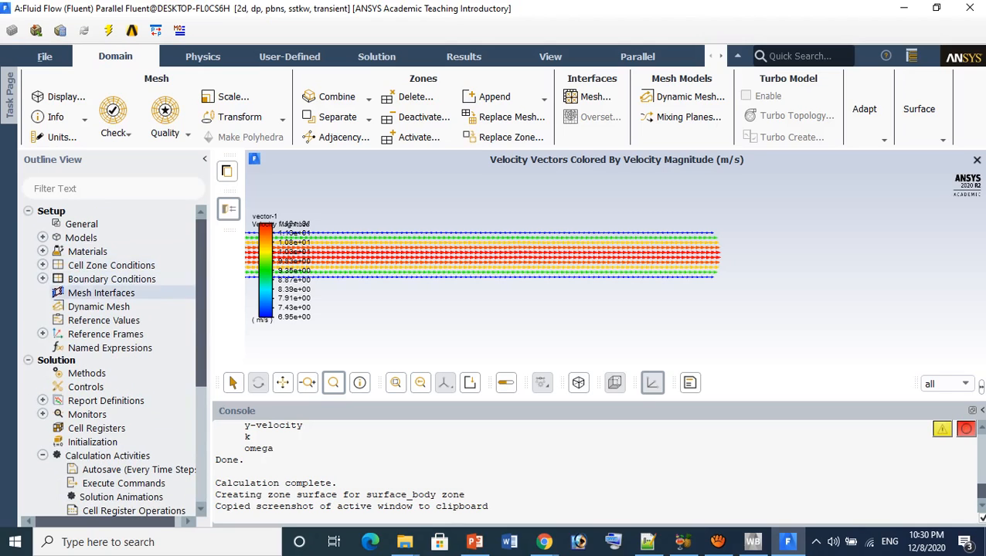
{"action": "scroll", "coordinate": [108, 360], "scroll_direction": "down", "scroll_amount": 2}
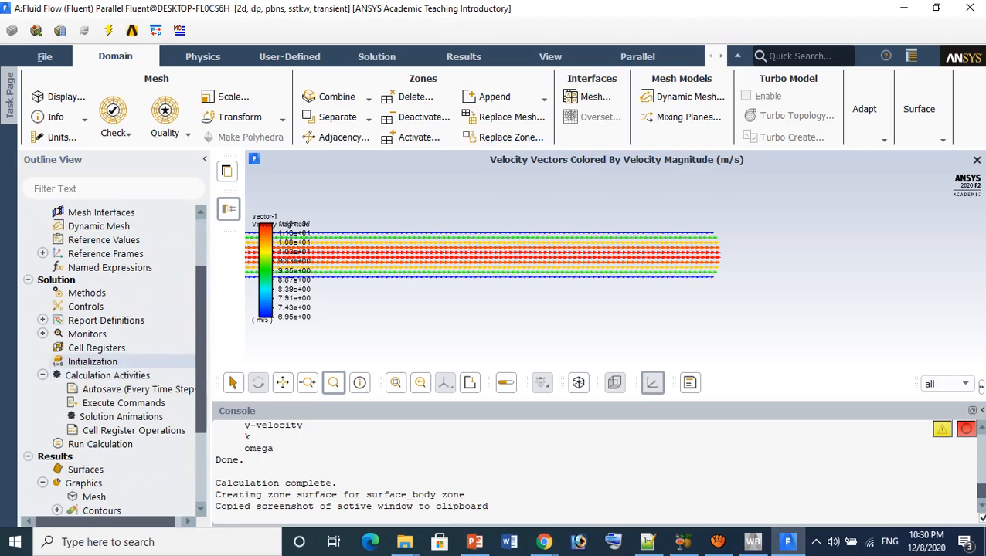
{"action": "left_click", "coordinate": [27, 279]}
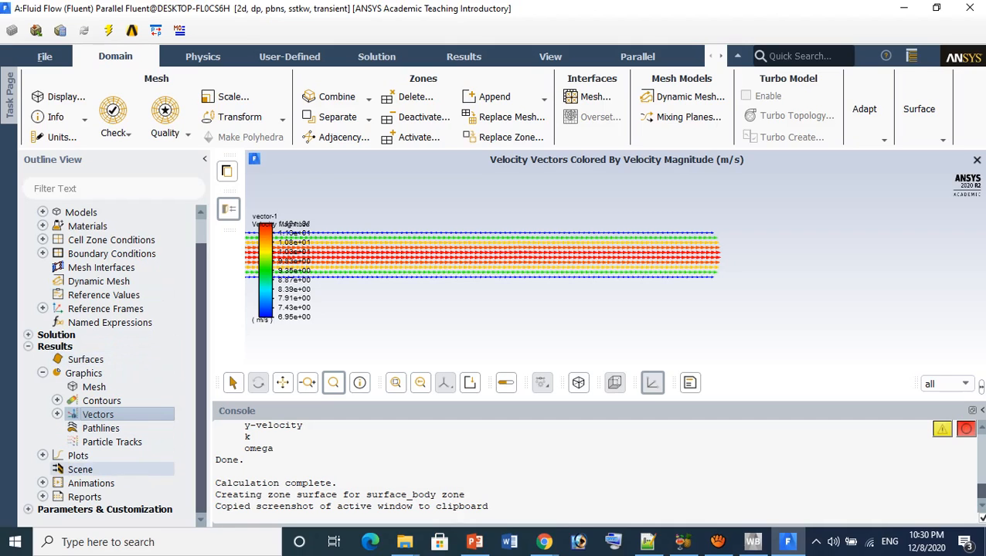
{"action": "left_click", "coordinate": [42, 482]}
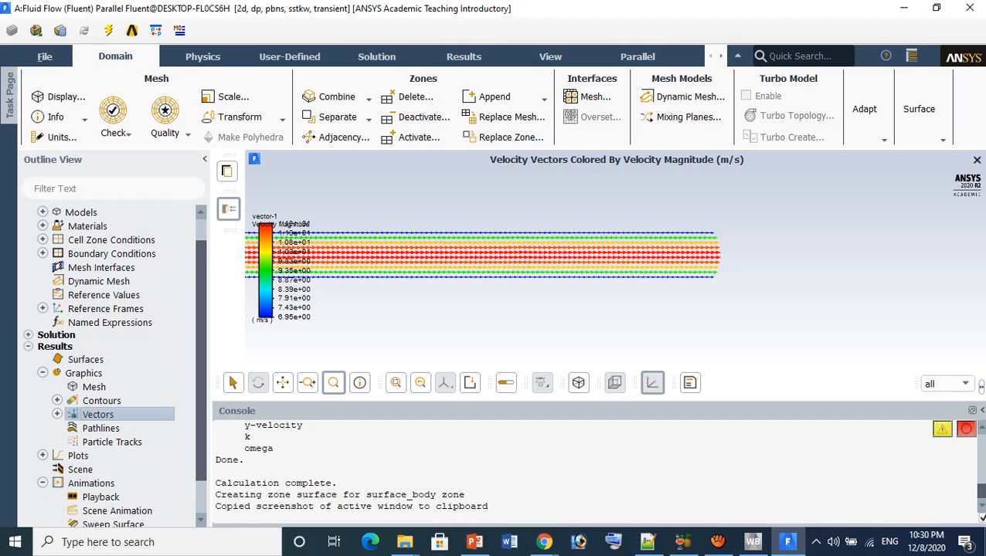
{"action": "scroll", "coordinate": [108, 363], "scroll_direction": "down", "scroll_amount": 1}
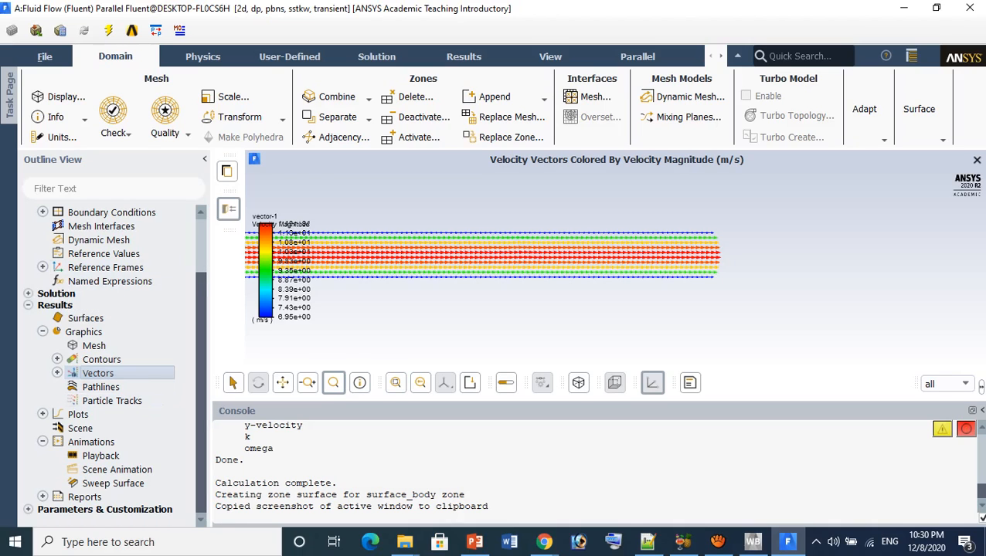
Step: Create and display velocity vectors named vector-2, colored by Static Pressure, in 3d arrow style with scale 1 and skip 0
{"action": "double_click", "coordinate": [97, 374]}
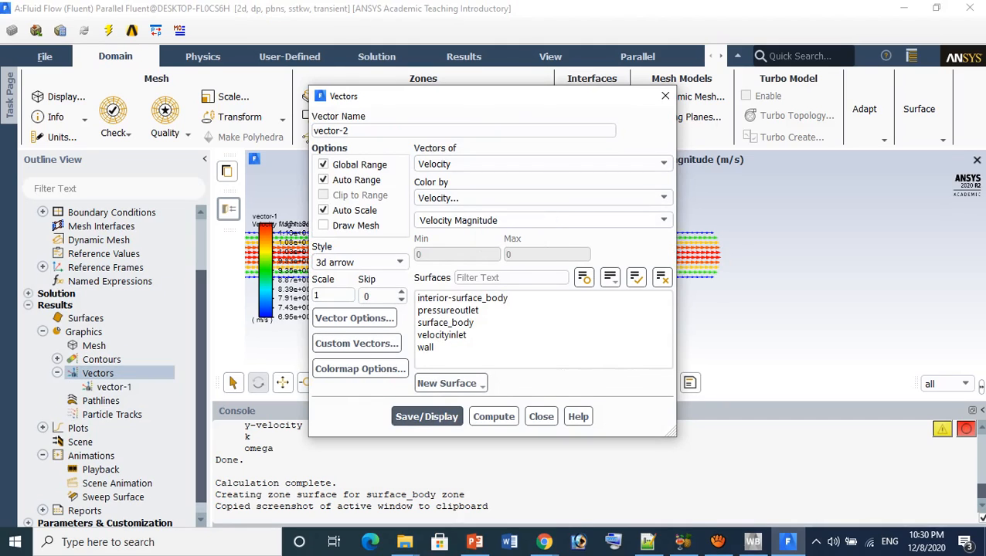
{"action": "left_click", "coordinate": [543, 164]}
{"action": "left_click", "coordinate": [543, 164]}
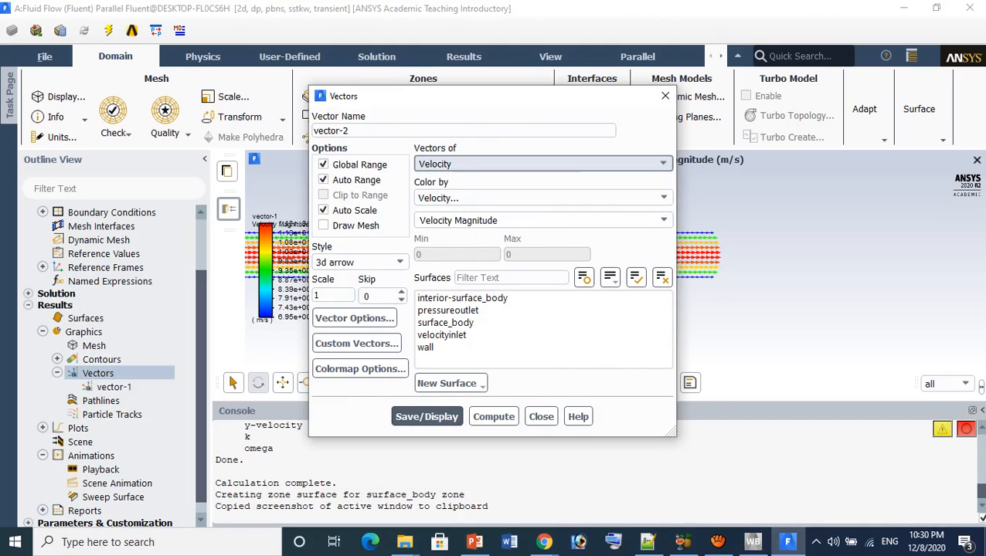
{"action": "left_click", "coordinate": [541, 198]}
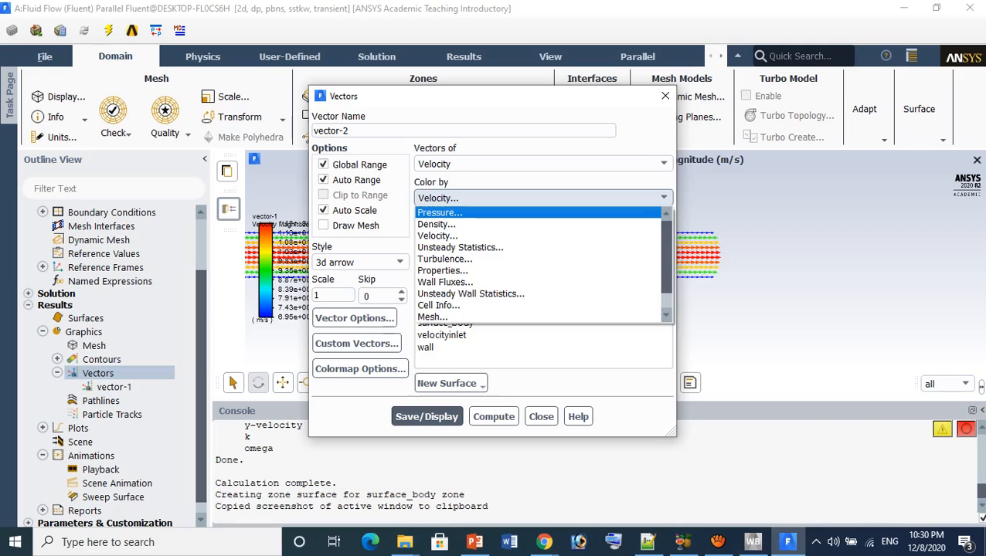
{"action": "left_click", "coordinate": [439, 213]}
{"action": "left_click", "coordinate": [426, 417]}
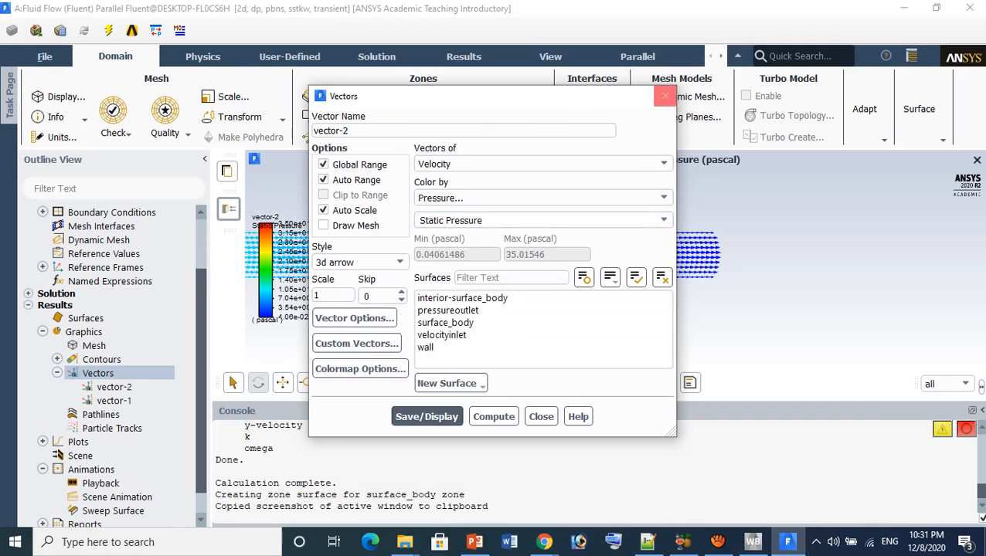
{"action": "left_click", "coordinate": [665, 96]}
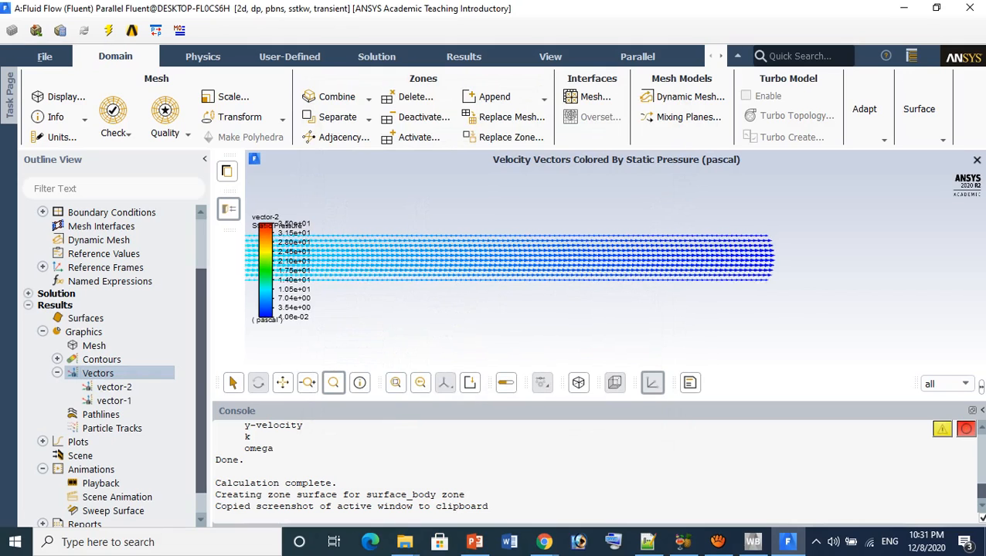
Step: Examine the static pressure distribution on the velocity vectors along the whole pipe, from inlet to outlet
{"action": "scroll", "coordinate": [548, 286], "scroll_direction": "down", "scroll_amount": 9}
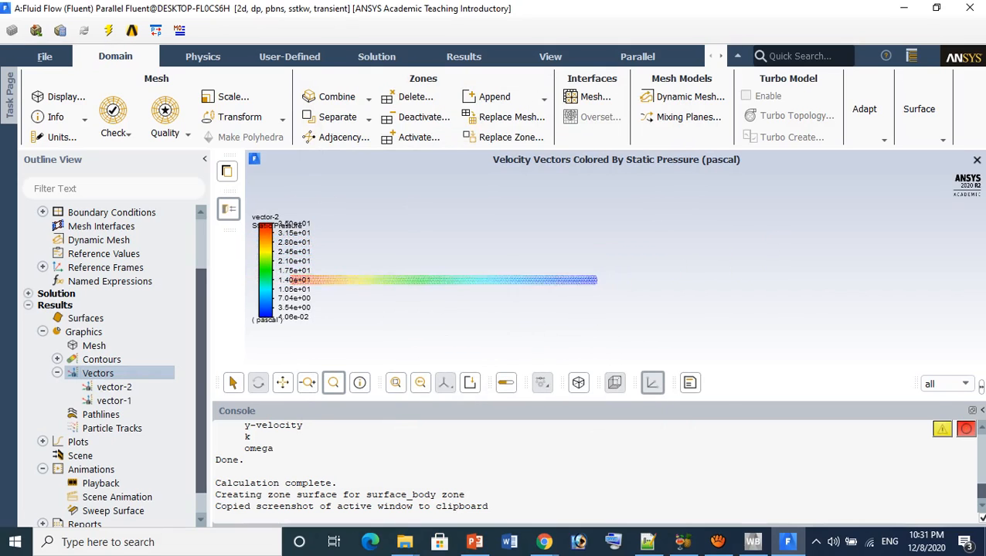
{"action": "scroll", "coordinate": [483, 282], "scroll_direction": "up", "scroll_amount": 8}
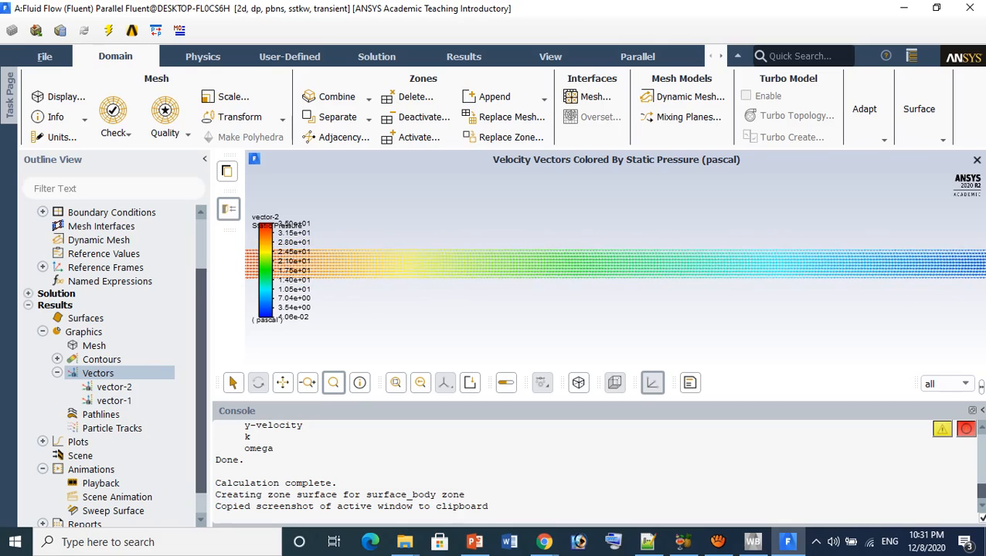
{"action": "scroll", "coordinate": [609, 280], "scroll_direction": "down", "scroll_amount": 5}
{"action": "scroll", "coordinate": [526, 277], "scroll_direction": "up", "scroll_amount": 8}
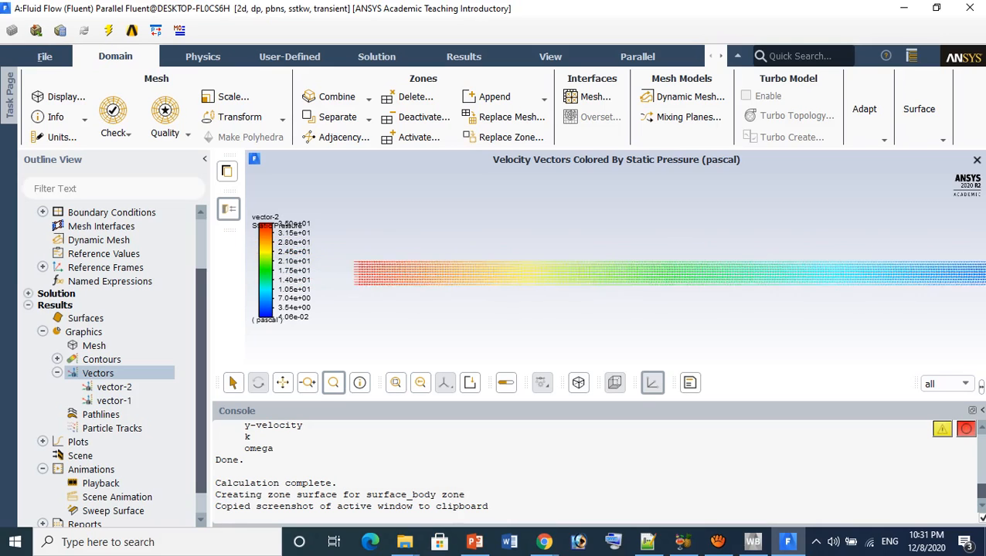
{"action": "scroll", "coordinate": [610, 282], "scroll_direction": "up", "scroll_amount": 6}
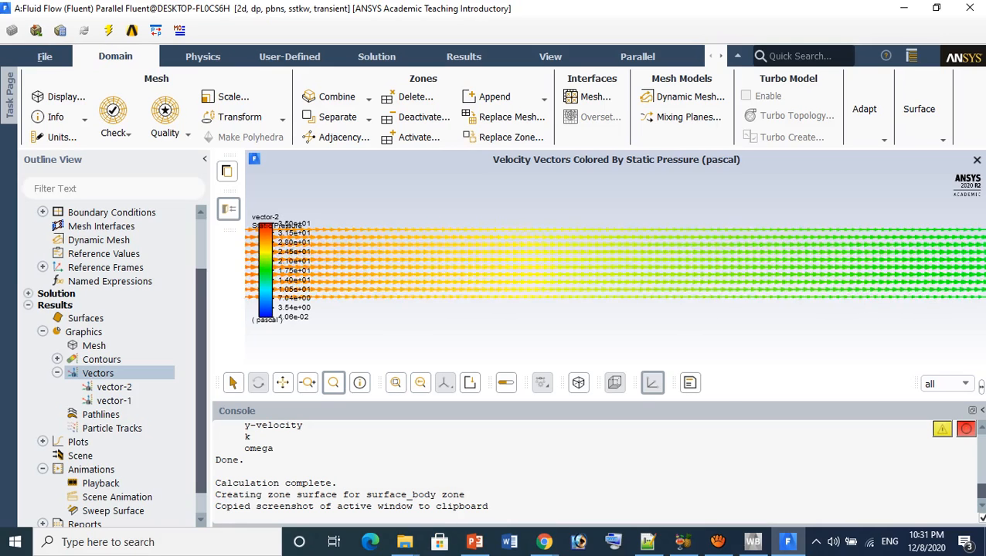
{"action": "scroll", "coordinate": [541, 281], "scroll_direction": "down", "scroll_amount": 6}
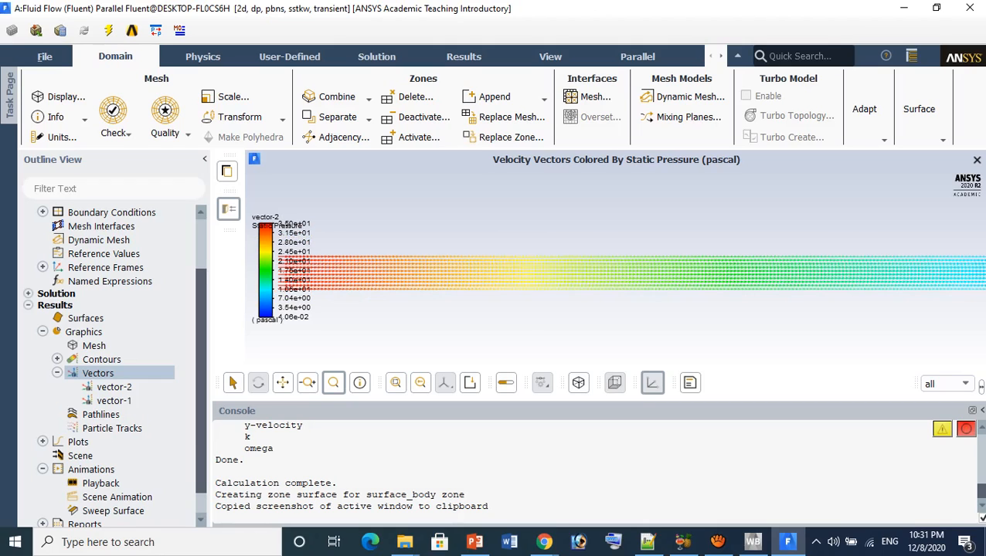
{"action": "scroll", "coordinate": [108, 386], "scroll_direction": "down", "scroll_amount": 1}
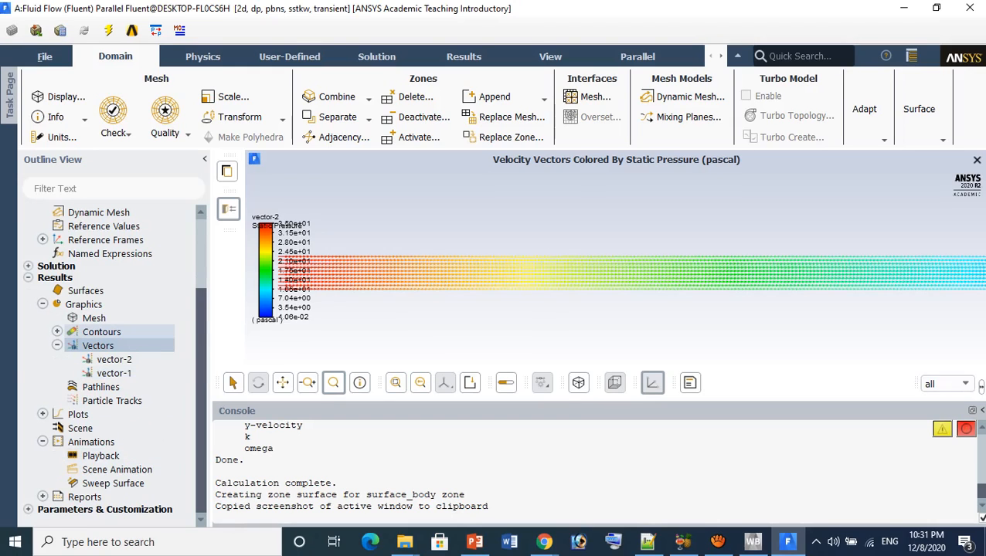
{"action": "scroll", "coordinate": [108, 324], "scroll_direction": "up", "scroll_amount": 3}
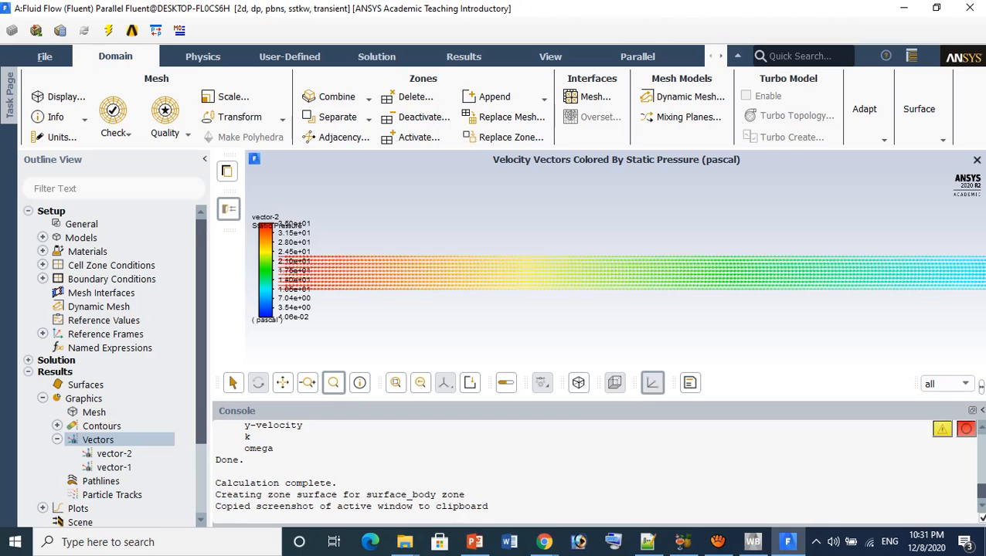
{"action": "left_click_drag", "start_coordinate": [273, 449], "coordinate": [305, 427]}
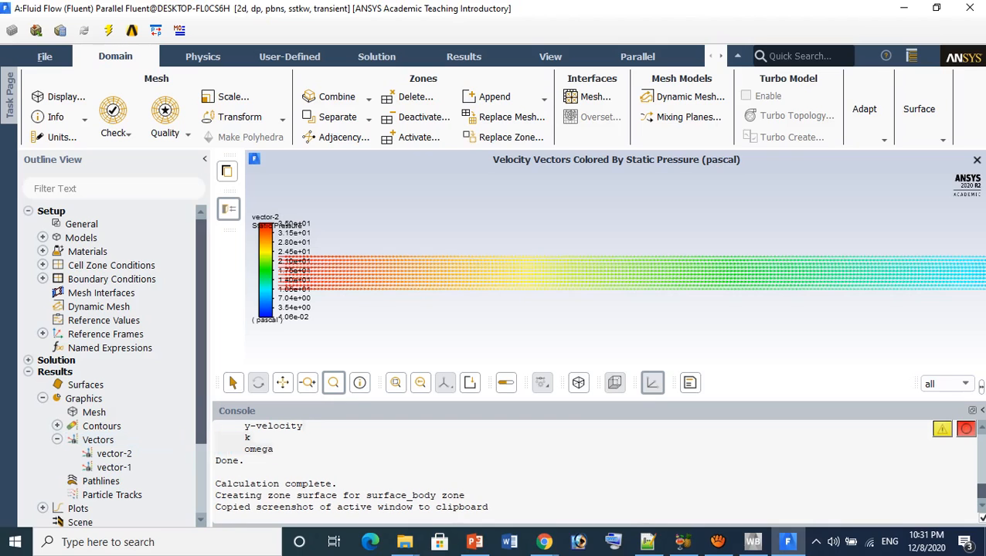
{"action": "scroll", "coordinate": [622, 282], "scroll_direction": "down", "scroll_amount": 3}
{"action": "scroll", "coordinate": [623, 285], "scroll_direction": "down", "scroll_amount": 1}
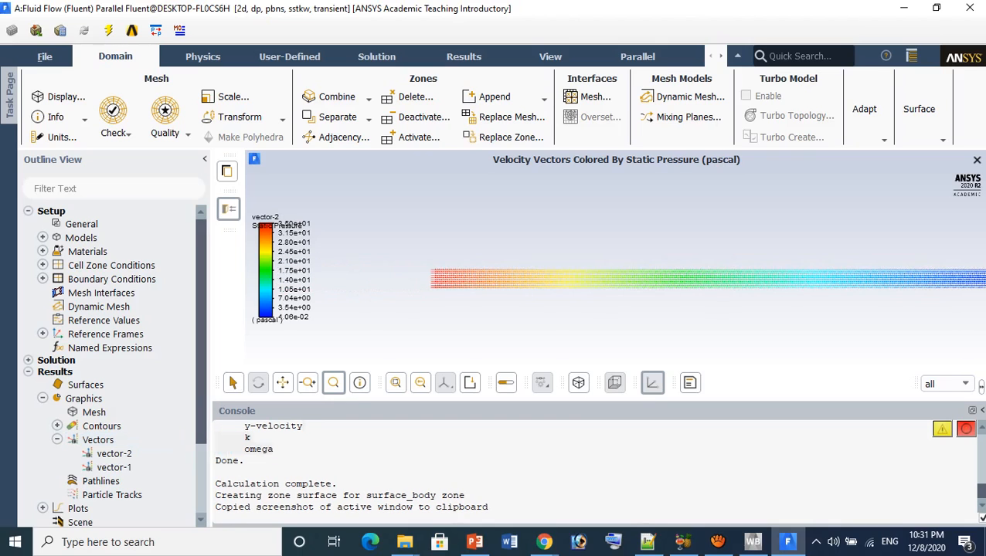
{"action": "scroll", "coordinate": [623, 283], "scroll_direction": "up", "scroll_amount": 5}
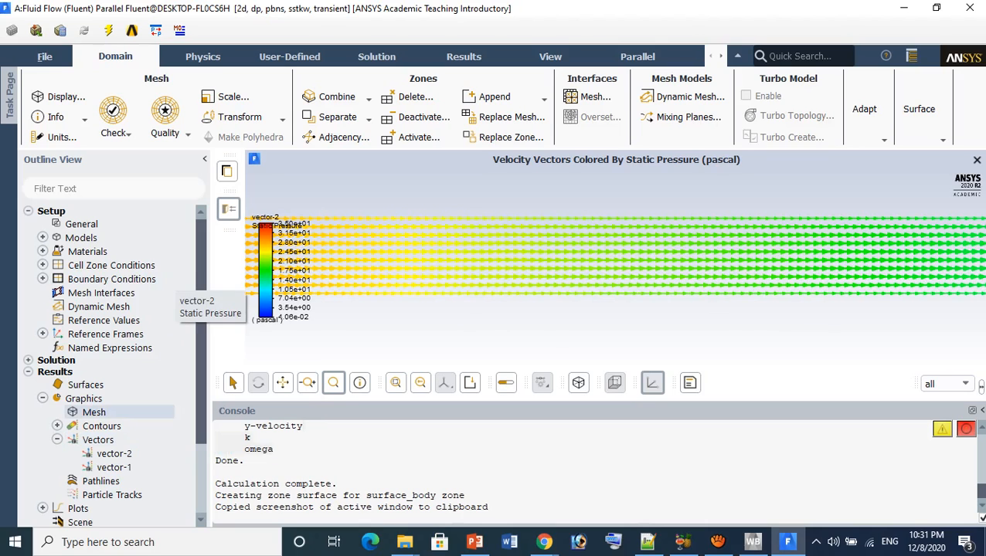
Step: Create and display pathlines-1 colored by Particle ID, released from all surfaces with a path skip of 200
{"action": "double_click", "coordinate": [84, 399]}
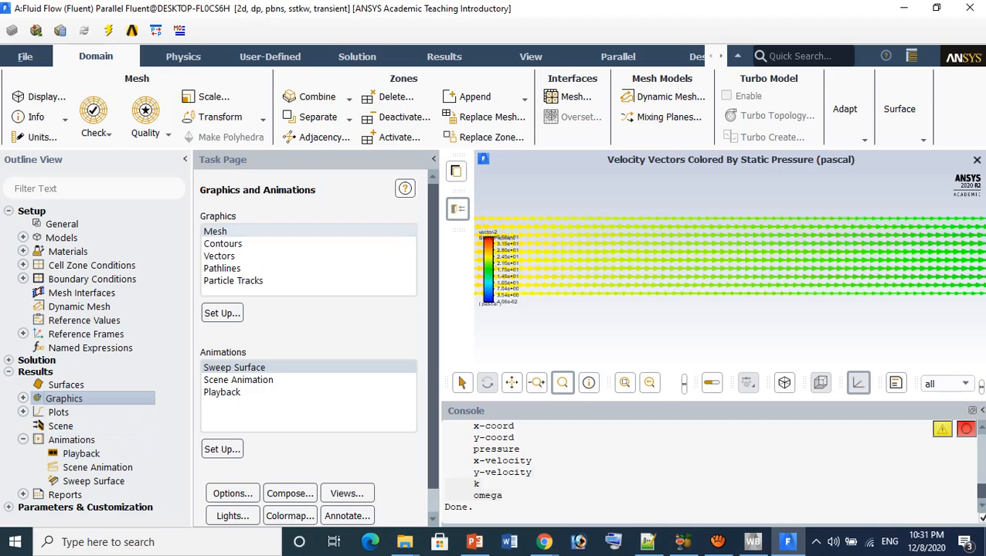
{"action": "left_click", "coordinate": [232, 268]}
{"action": "left_click", "coordinate": [222, 313]}
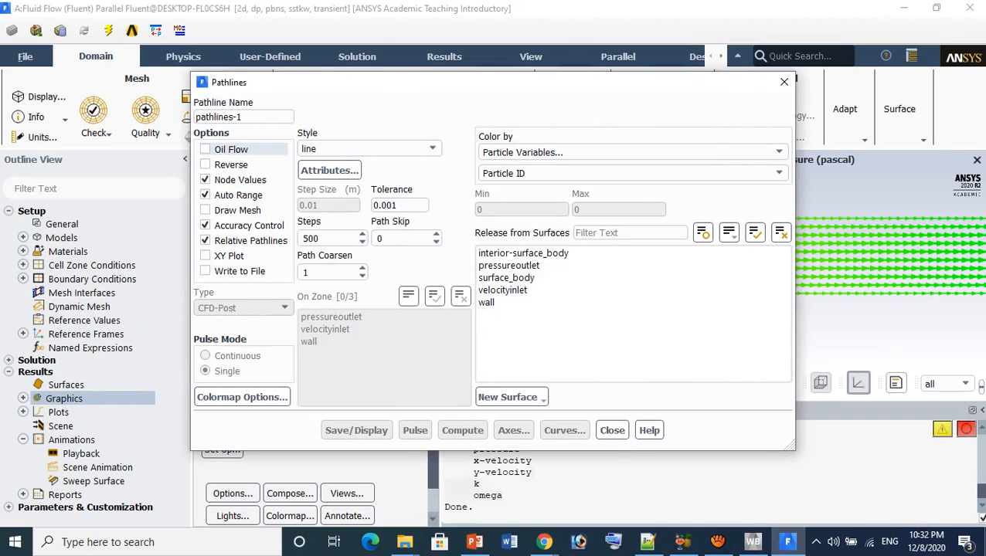
{"action": "double_click", "coordinate": [386, 237]}
{"action": "type", "text": "200"}
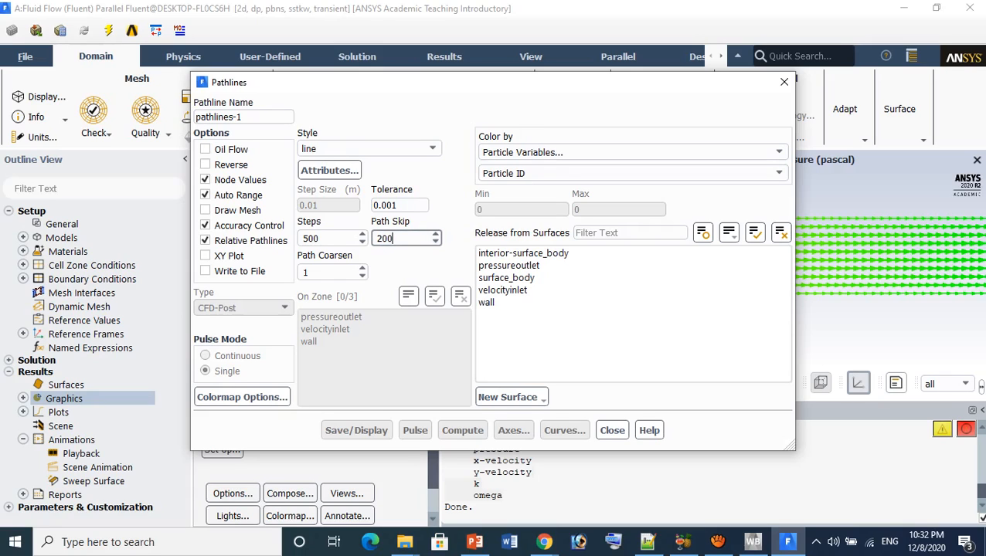
{"action": "left_click", "coordinate": [755, 233]}
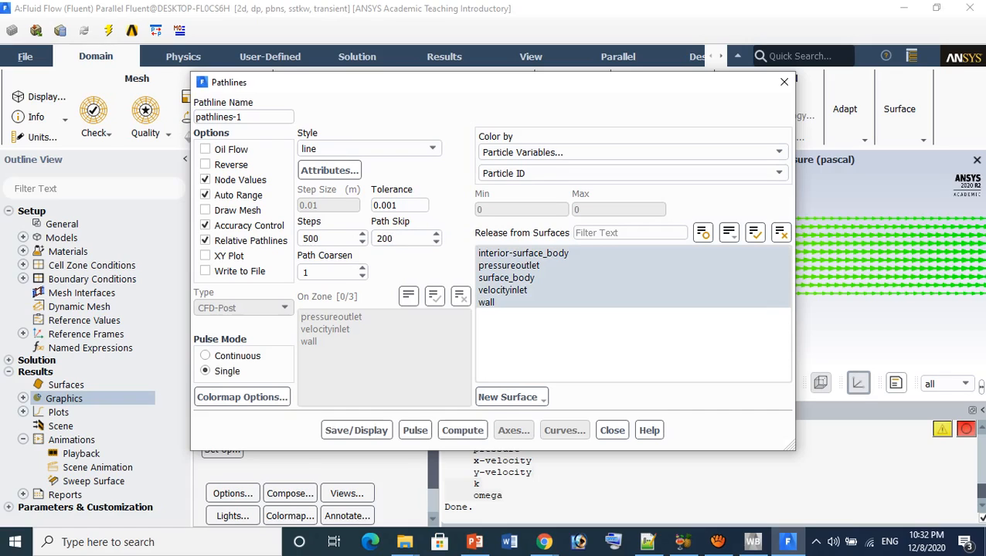
{"action": "left_click", "coordinate": [357, 430]}
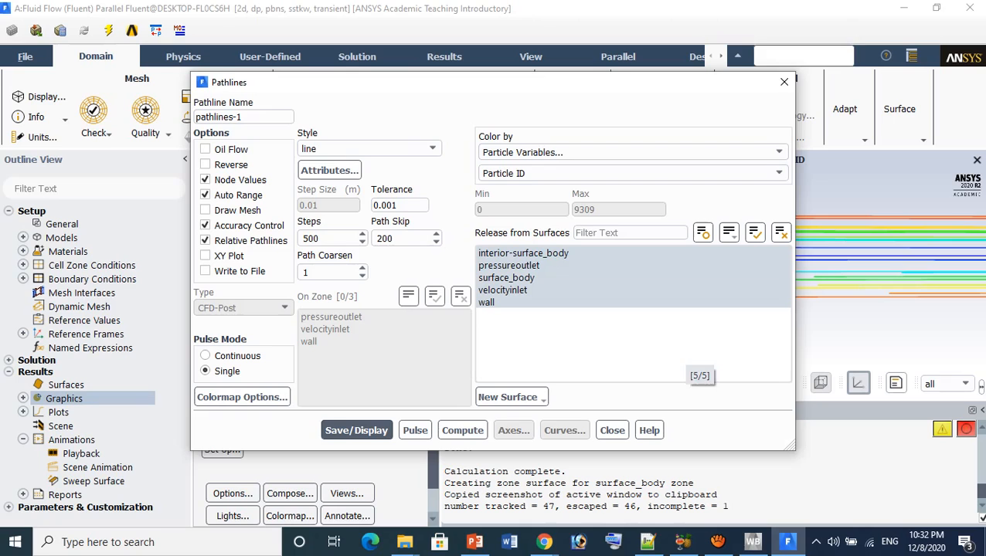
{"action": "left_click", "coordinate": [783, 82]}
Step: Enlarge the graphics area by collapsing the task page, and examine the particle pathlines along the pipe
{"action": "left_click", "coordinate": [753, 314]}
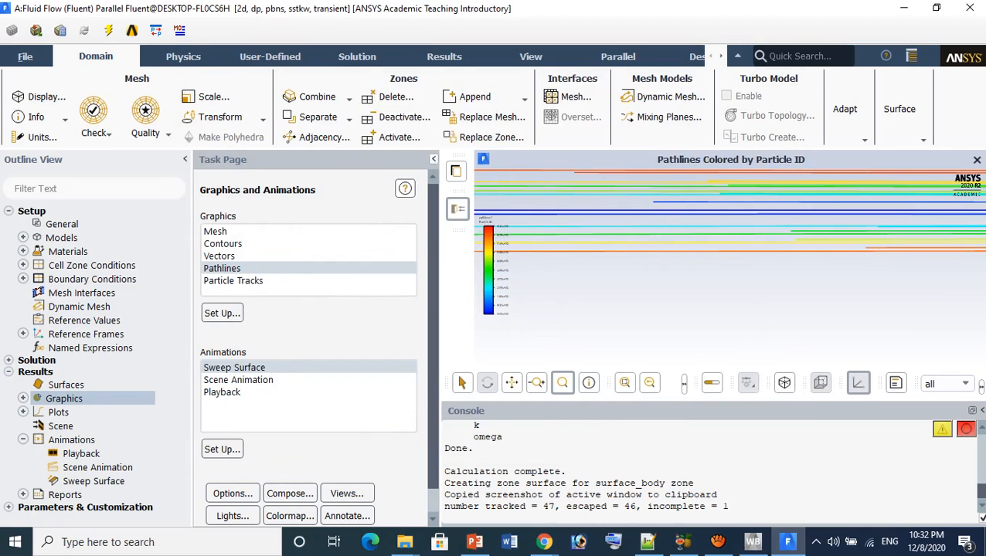
{"action": "left_click", "coordinate": [433, 159]}
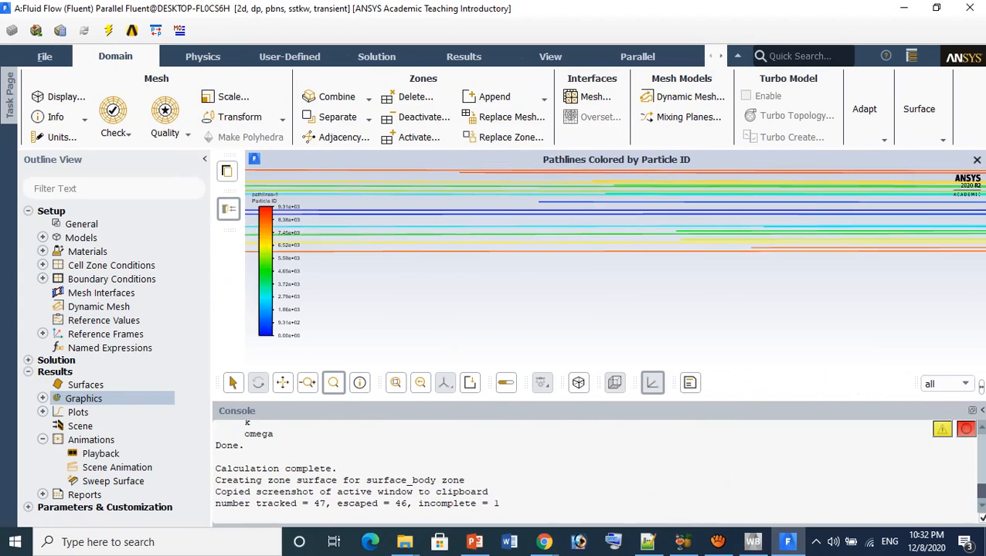
{"action": "scroll", "coordinate": [533, 251], "scroll_direction": "up", "scroll_amount": 4}
{"action": "scroll", "coordinate": [299, 271], "scroll_direction": "down", "scroll_amount": 5}
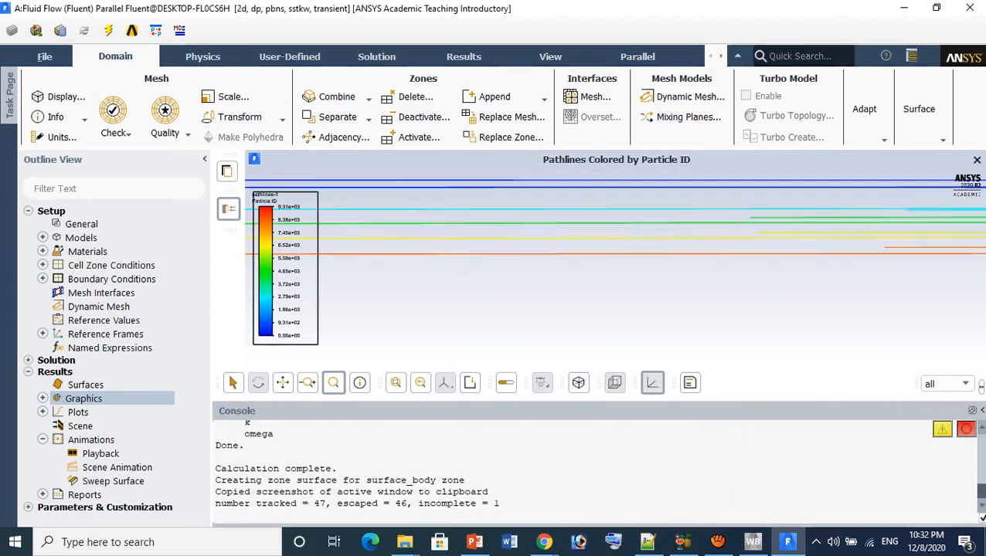
{"action": "left_click_drag", "start_coordinate": [302, 185], "coordinate": [315, 210]}
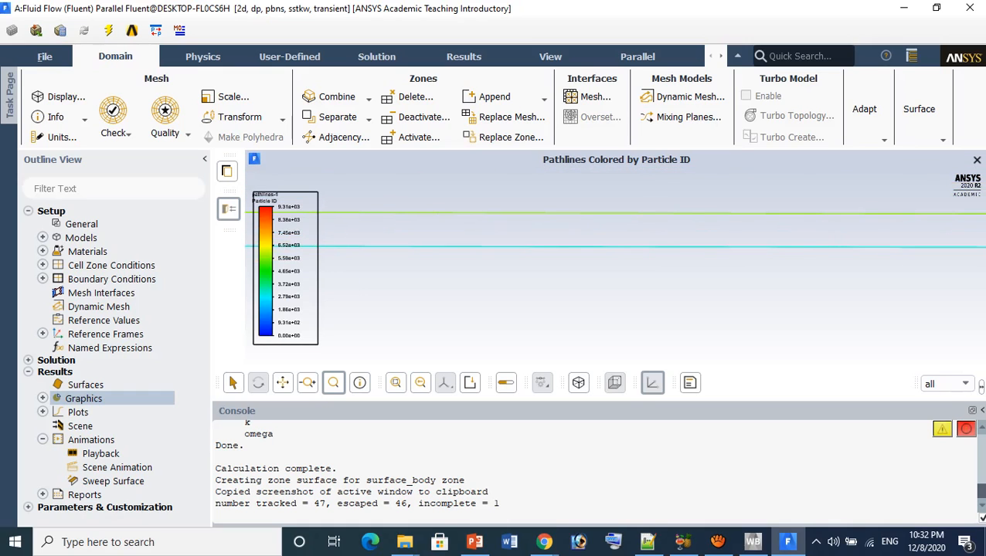
{"action": "scroll", "coordinate": [494, 234], "scroll_direction": "down", "scroll_amount": 2}
{"action": "scroll", "coordinate": [495, 234], "scroll_direction": "up", "scroll_amount": 6}
{"action": "scroll", "coordinate": [494, 234], "scroll_direction": "down", "scroll_amount": 5}
{"action": "scroll", "coordinate": [494, 234], "scroll_direction": "down", "scroll_amount": 5}
{"action": "scroll", "coordinate": [494, 234], "scroll_direction": "up", "scroll_amount": 3}
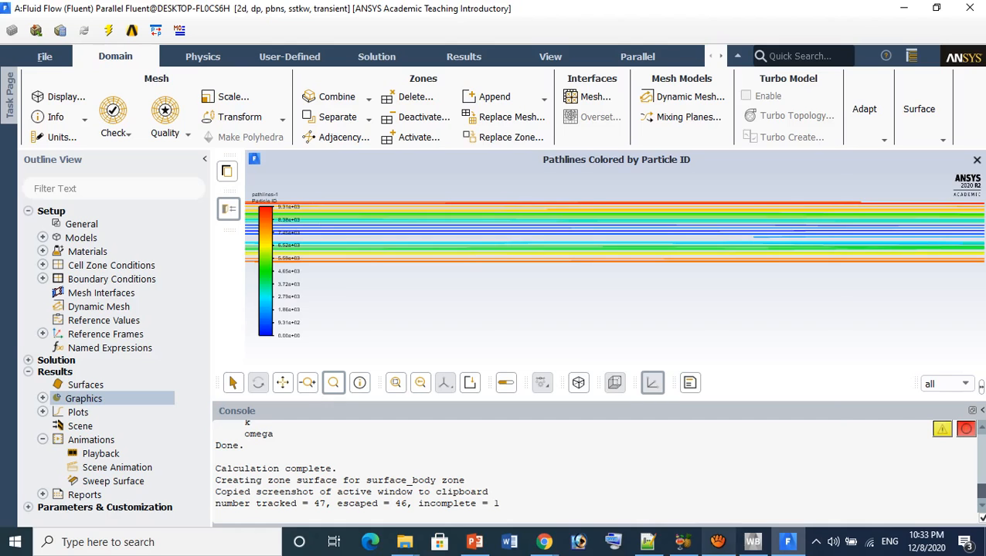
{"action": "left_click", "coordinate": [717, 542]}
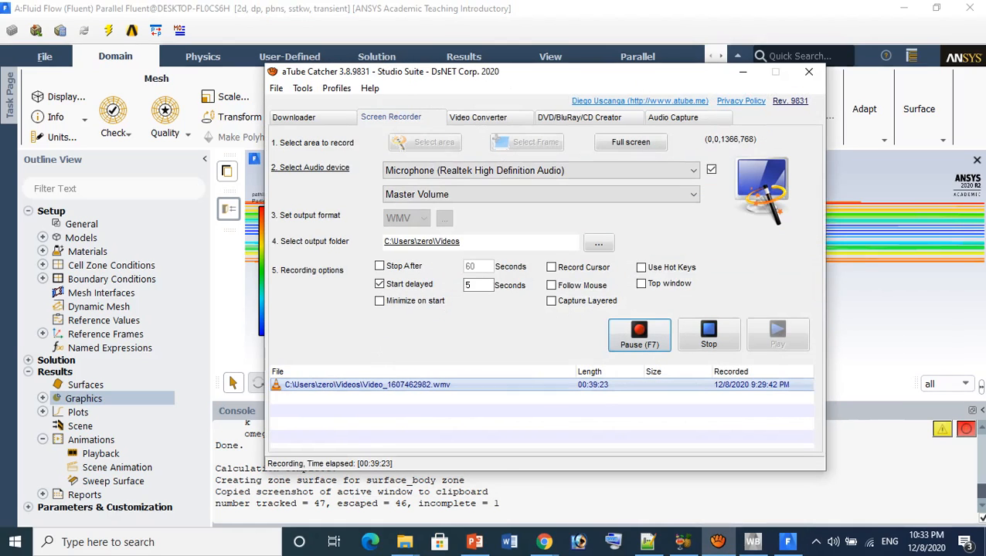